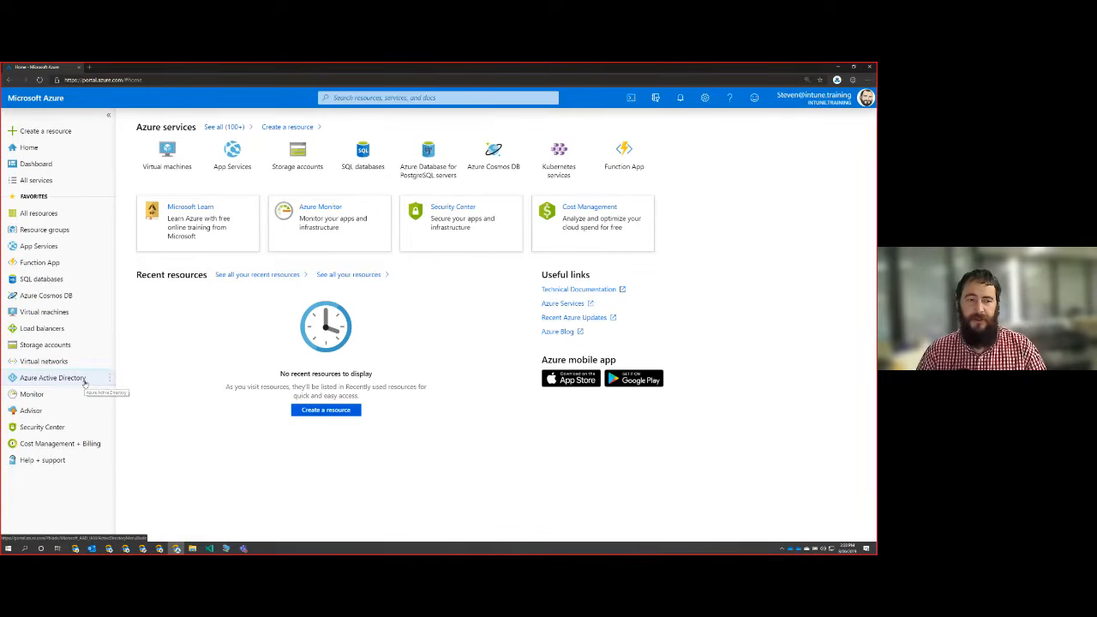
Open the Microsoft Intune configuration under Mobility (MDM and MAM) in Azure Active Directory.
left_click(85, 383)
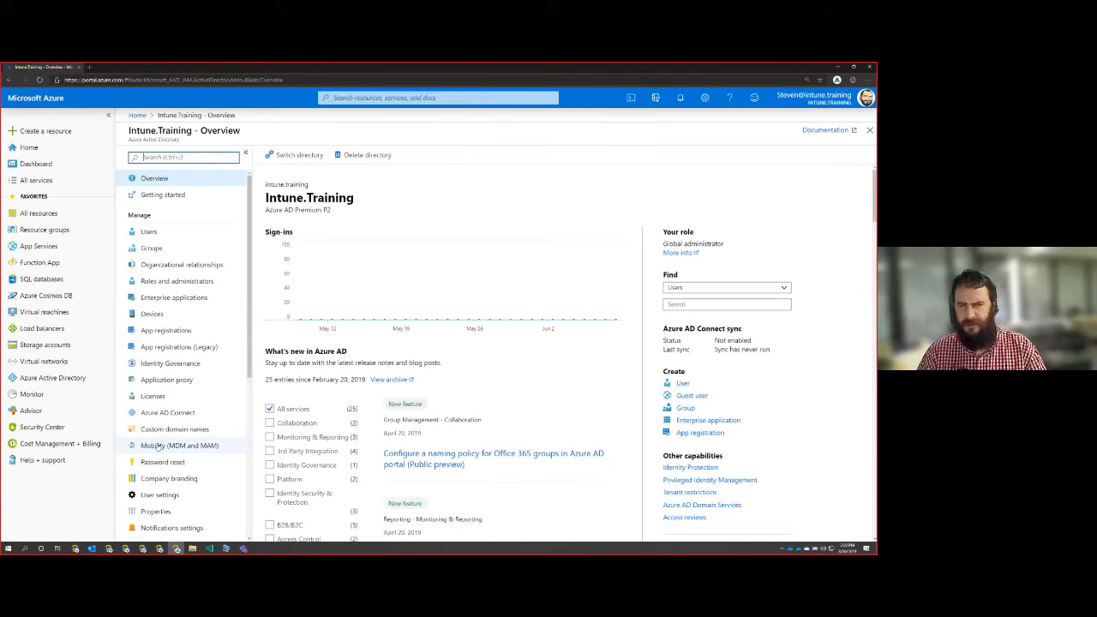
left_click(158, 445)
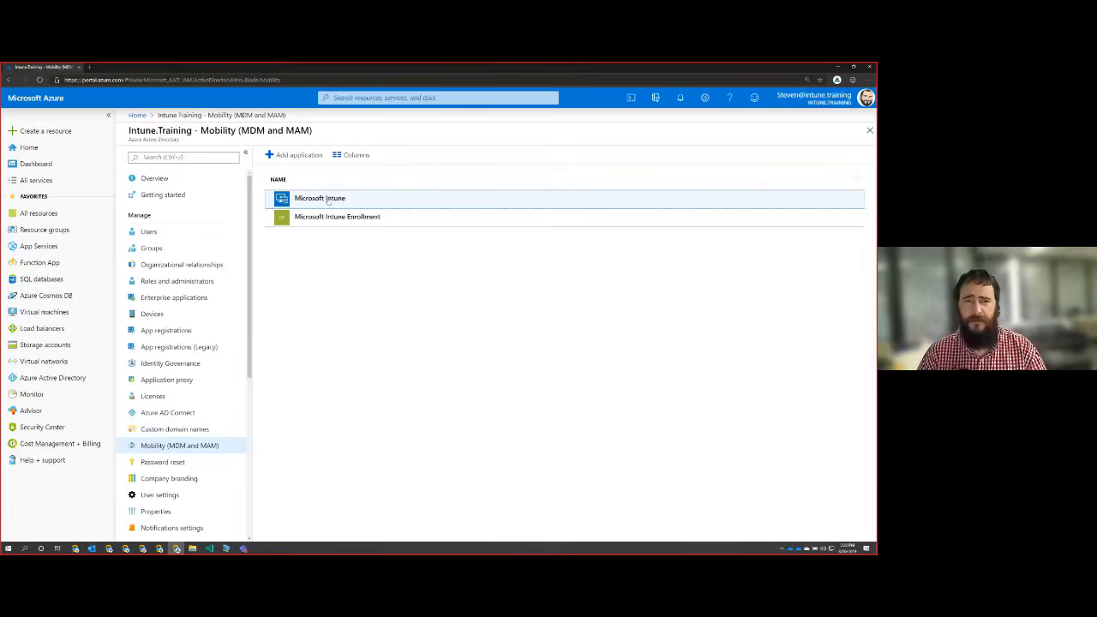
left_click(329, 198)
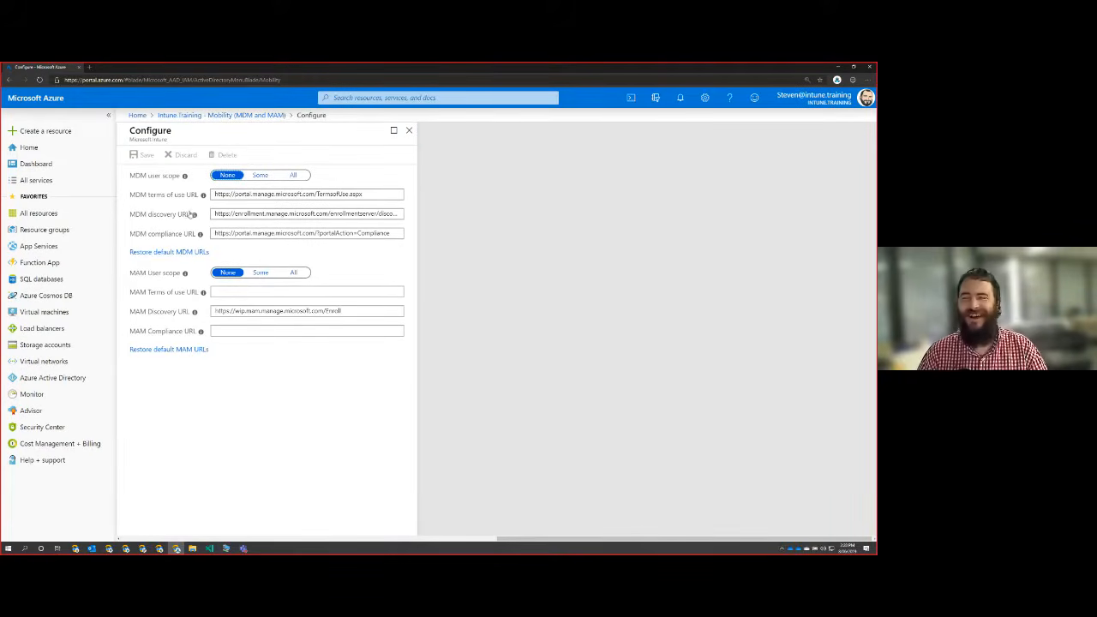
Set both the MDM and MAM user scopes of Microsoft Intune to All, save, and close the configuration.
left_click(293, 175)
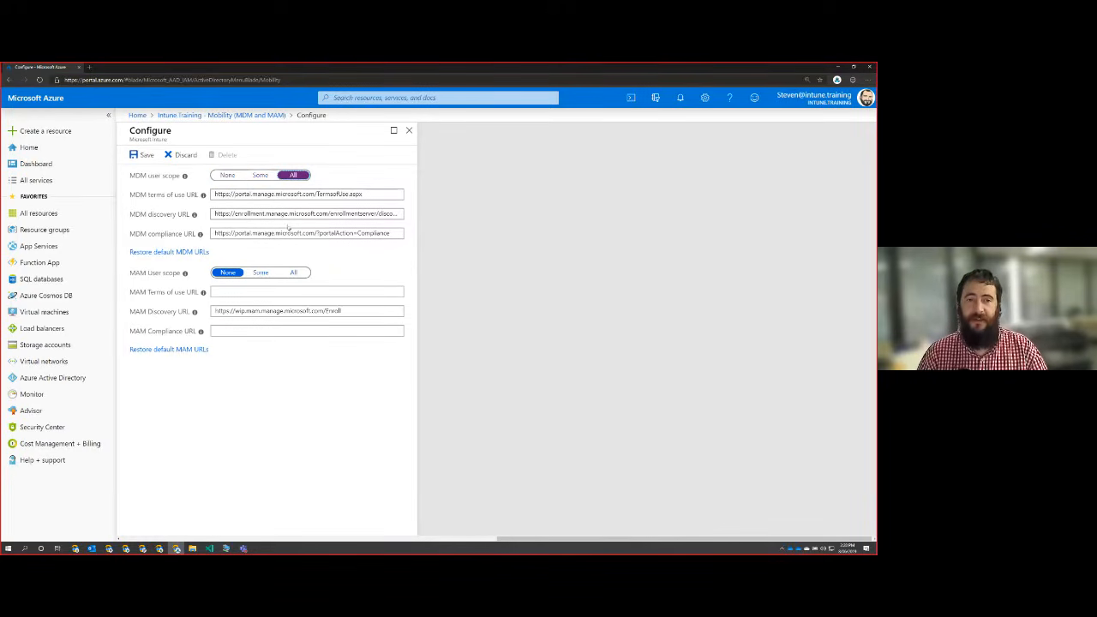
left_click(293, 273)
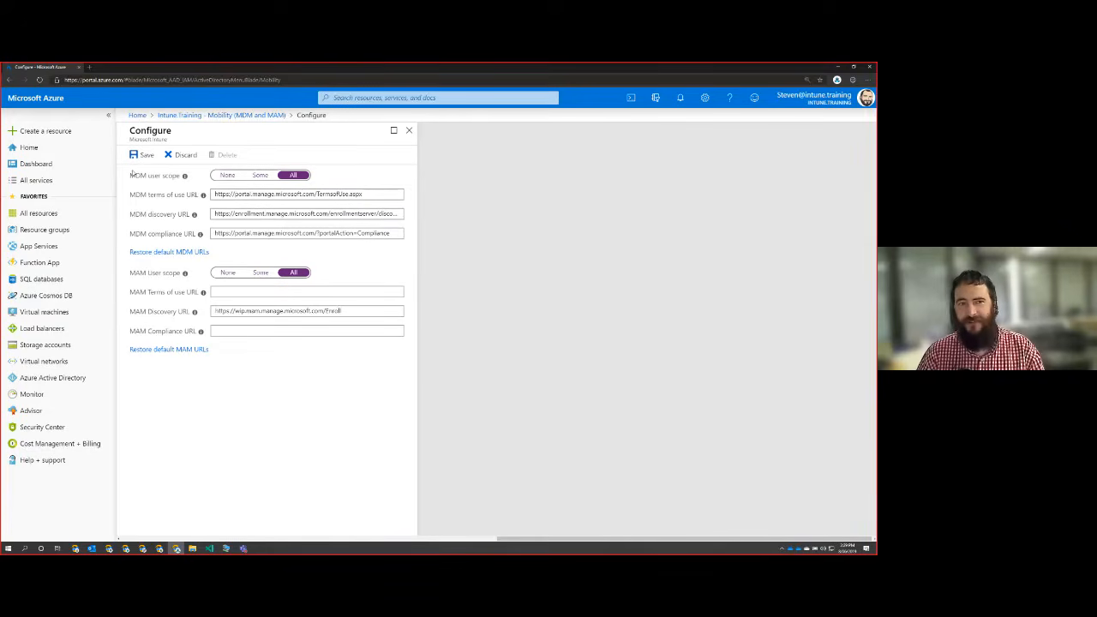
left_click_drag(129, 173, 340, 254)
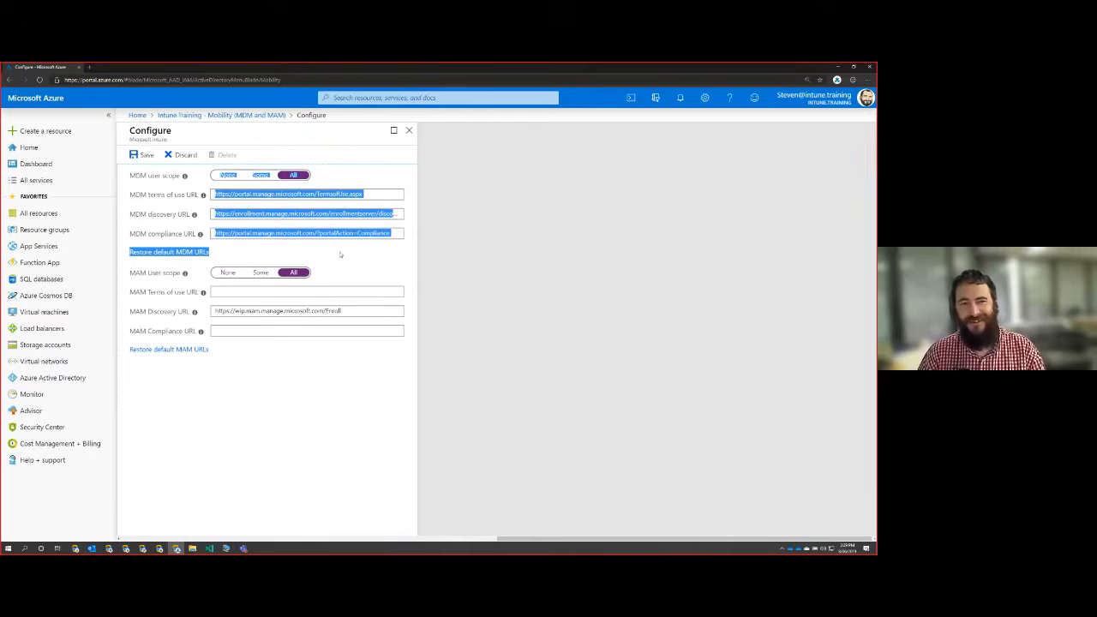
left_click(340, 255)
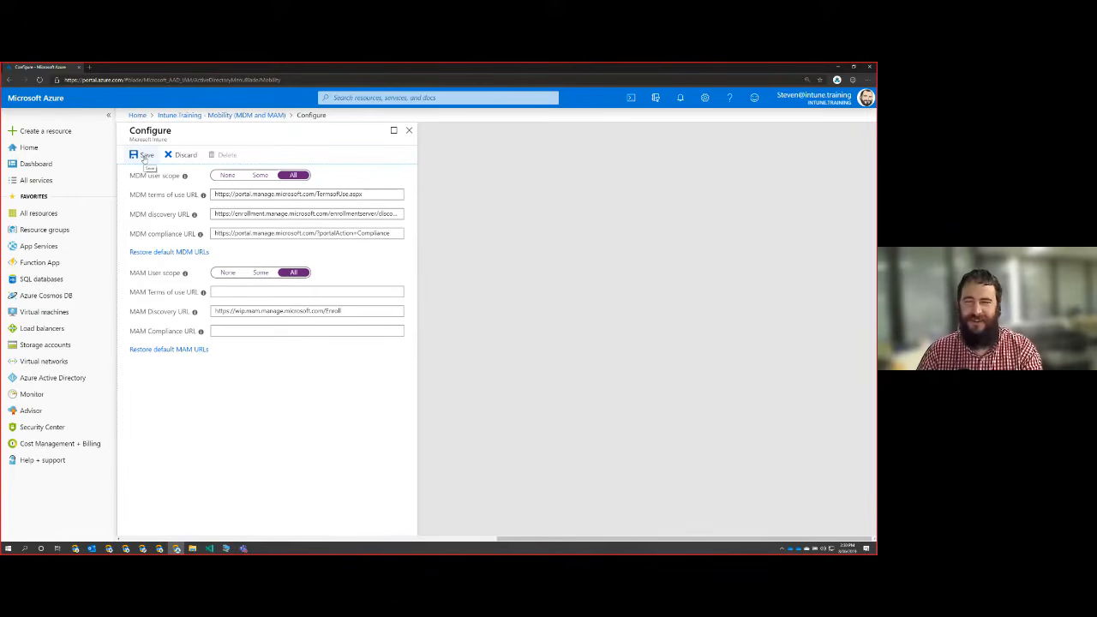
left_click(144, 157)
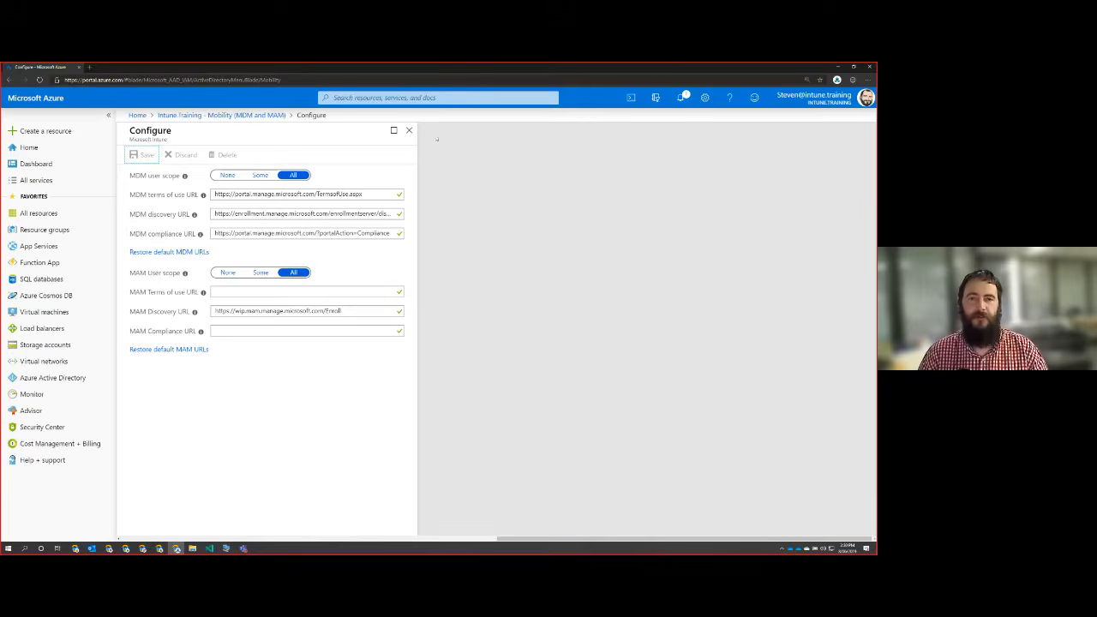
left_click(409, 129)
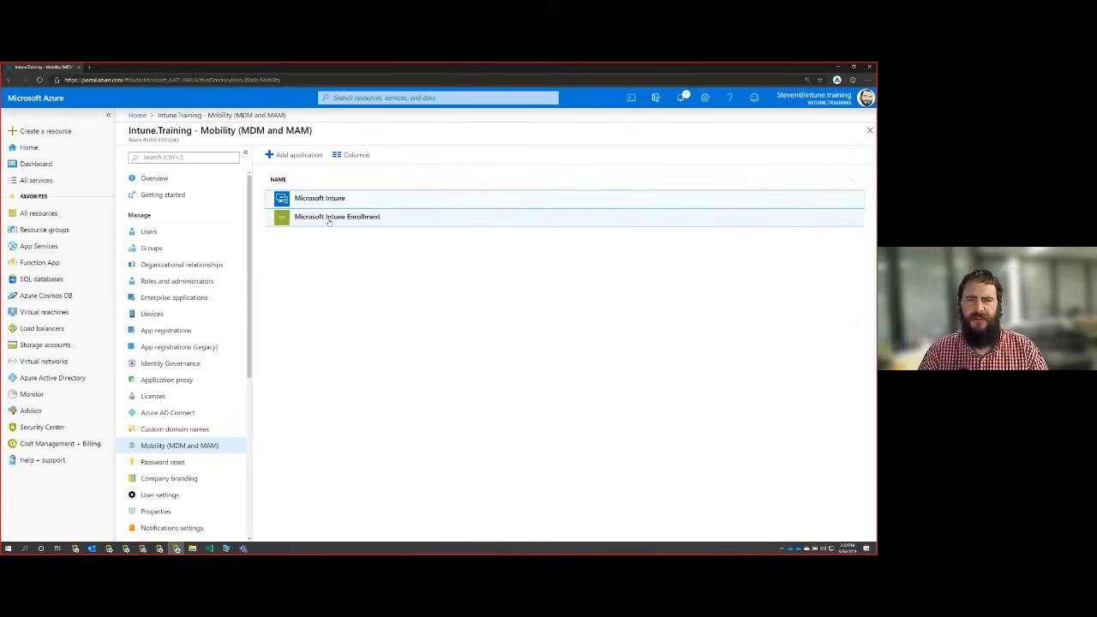
Set the MDM user scope of Microsoft Intune Enrollment to All, save, and close its configuration.
left_click(328, 218)
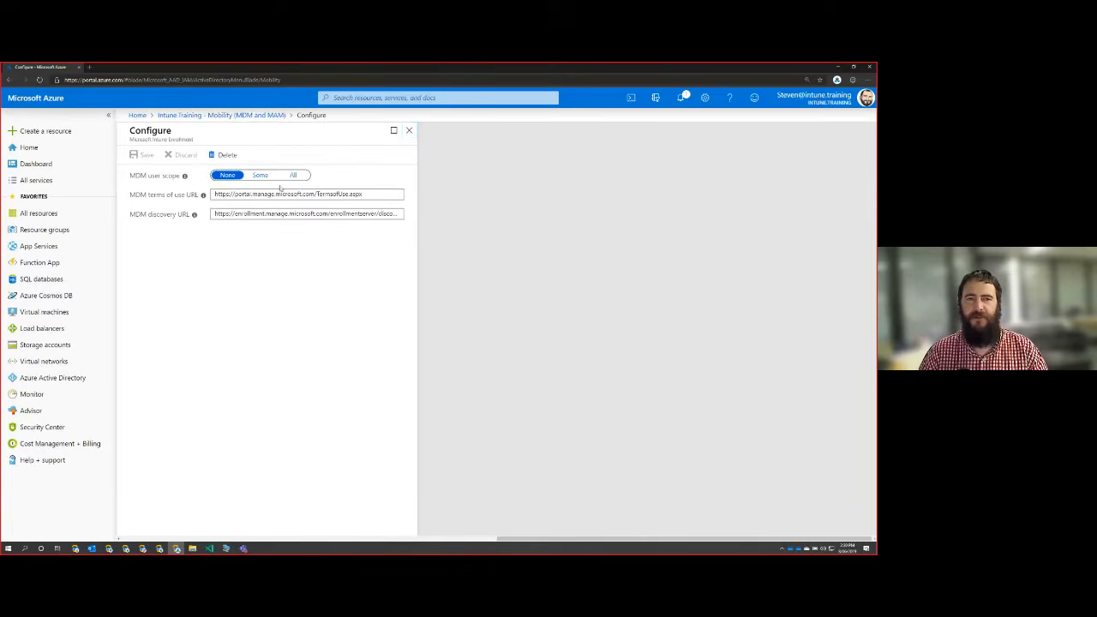
left_click(294, 177)
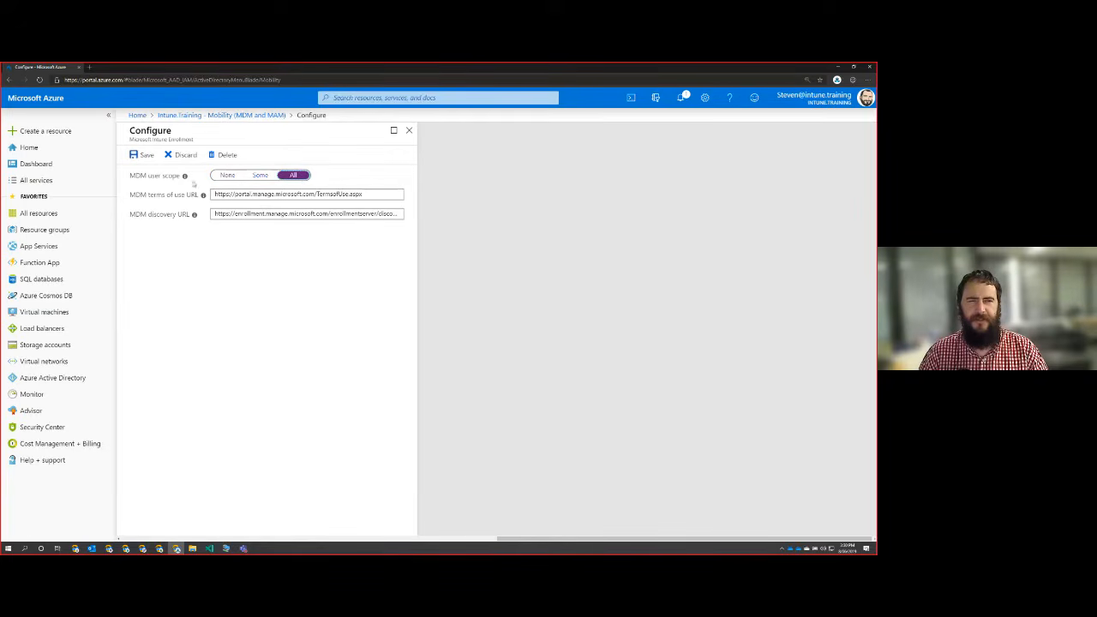
left_click(142, 155)
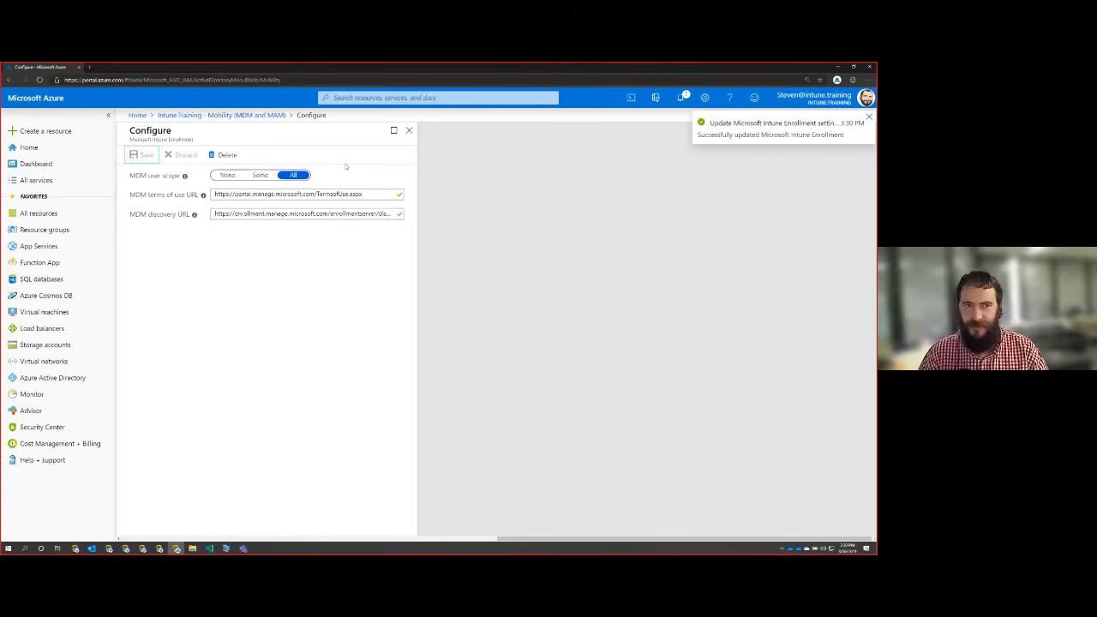
left_click(409, 131)
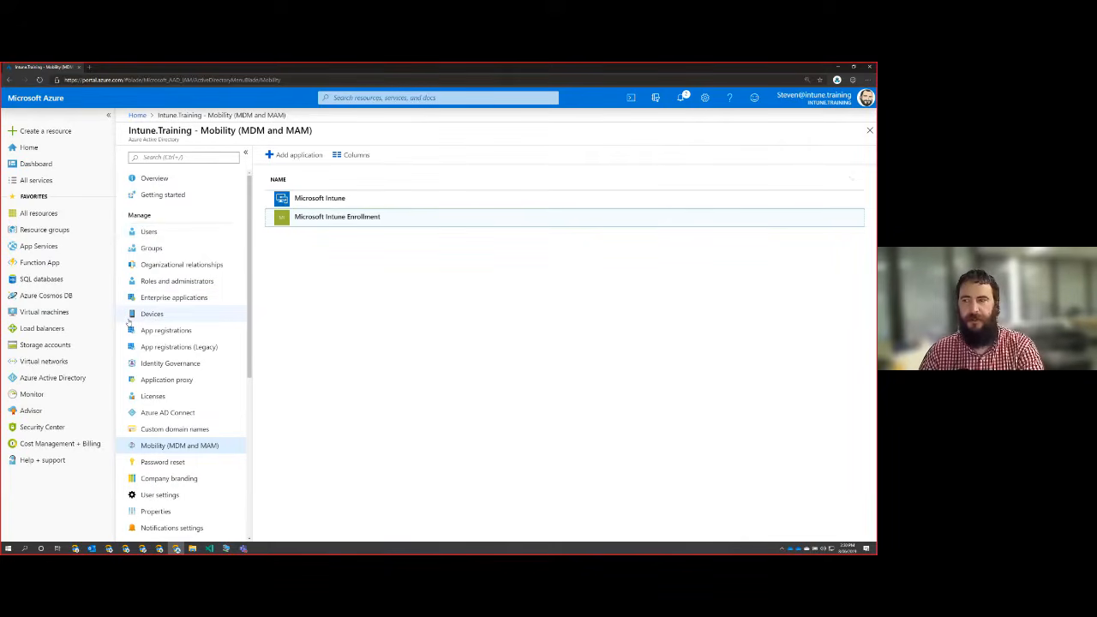
Remove All resources, Resource groups, Help + support, Cost Management + Billing, Virtual machines, Function App and App Services from the portal favorites.
left_click(60, 180)
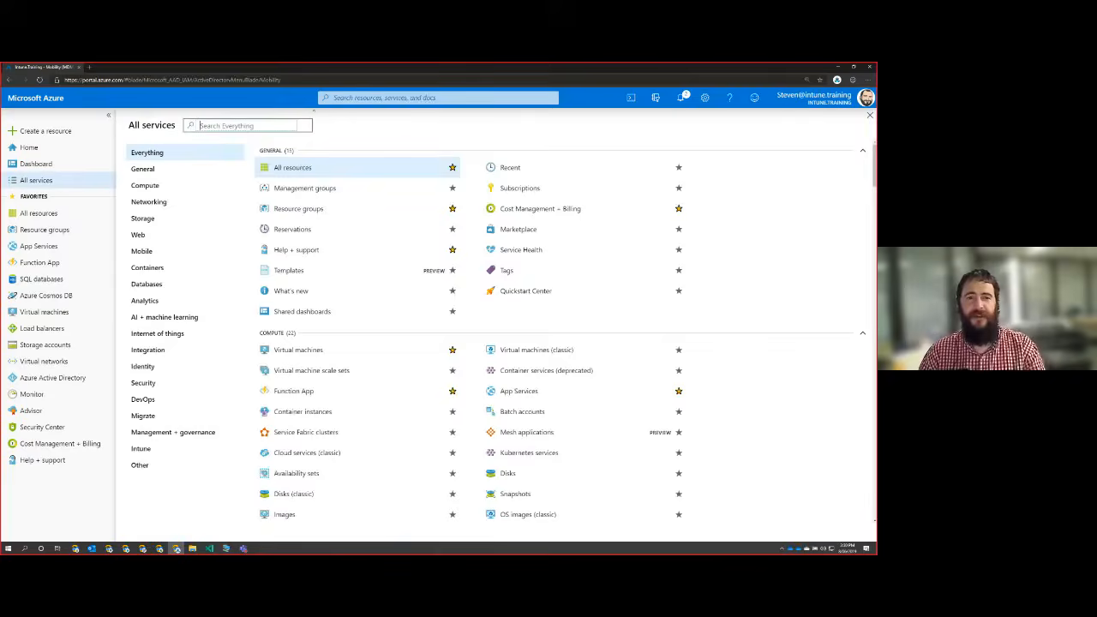
left_click(453, 167)
left_click(452, 208)
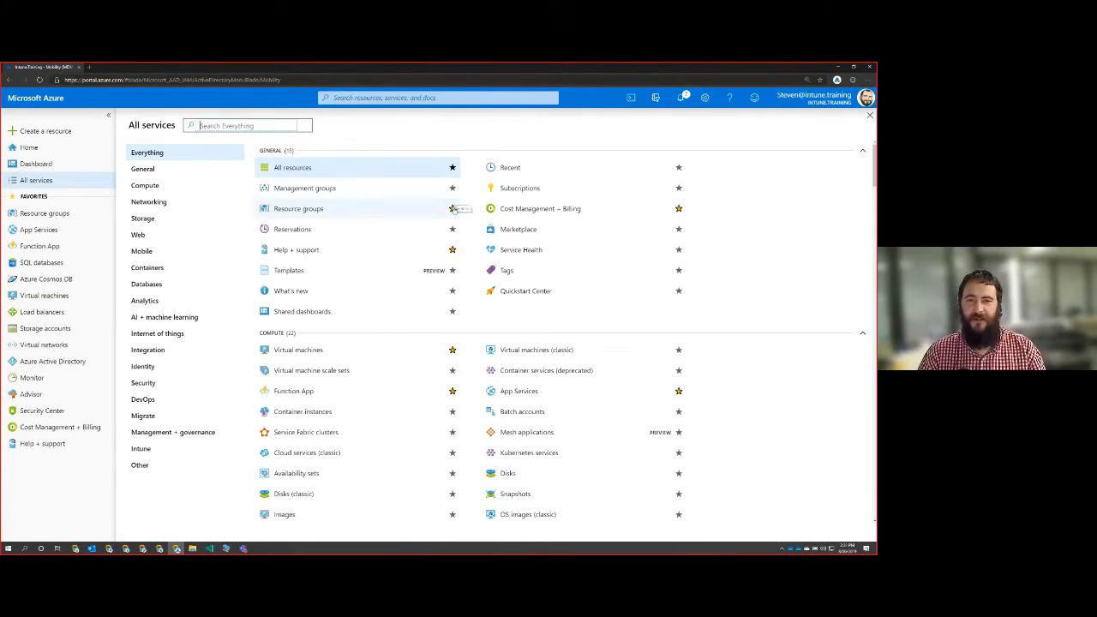
left_click(452, 250)
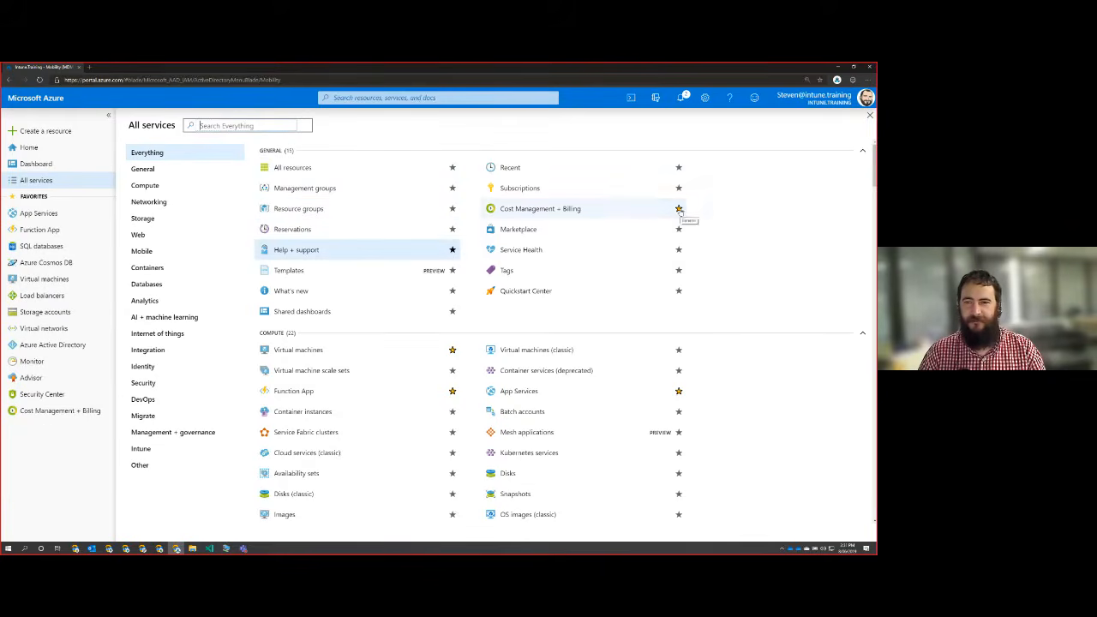
left_click(679, 208)
left_click(452, 350)
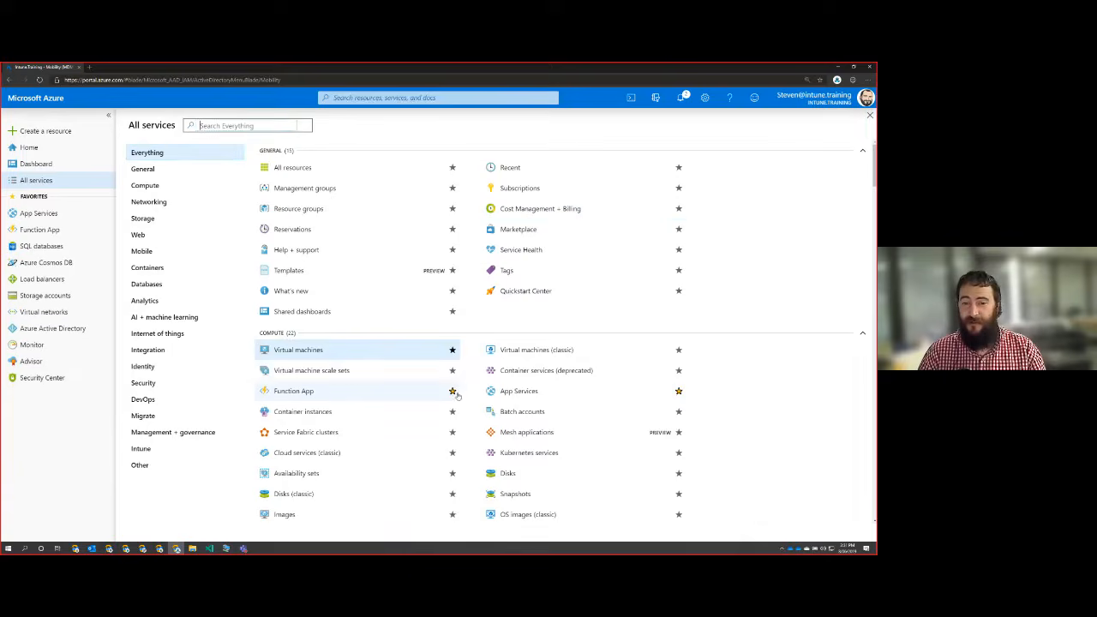
left_click(452, 391)
left_click(678, 391)
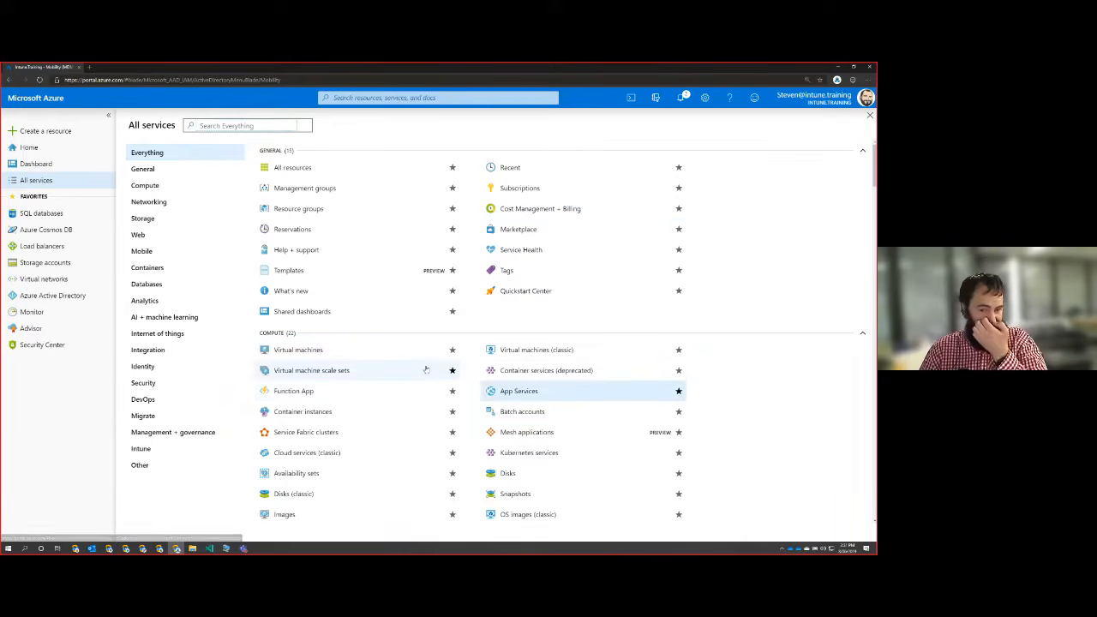
Remove Virtual networks, Load balancers, Storage accounts and Azure Cosmos DB from the favorites in the all-services list.
scroll(426, 370, "down", 2)
scroll(426, 370, "down", 2)
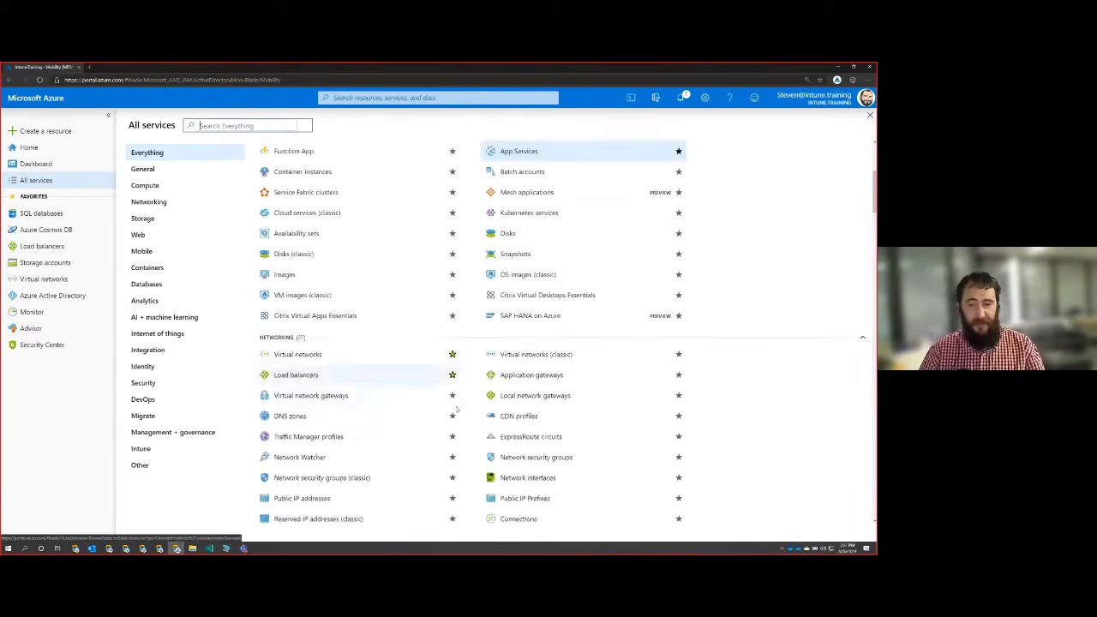
left_click(452, 353)
left_click(452, 374)
scroll(453, 377, "down", 5)
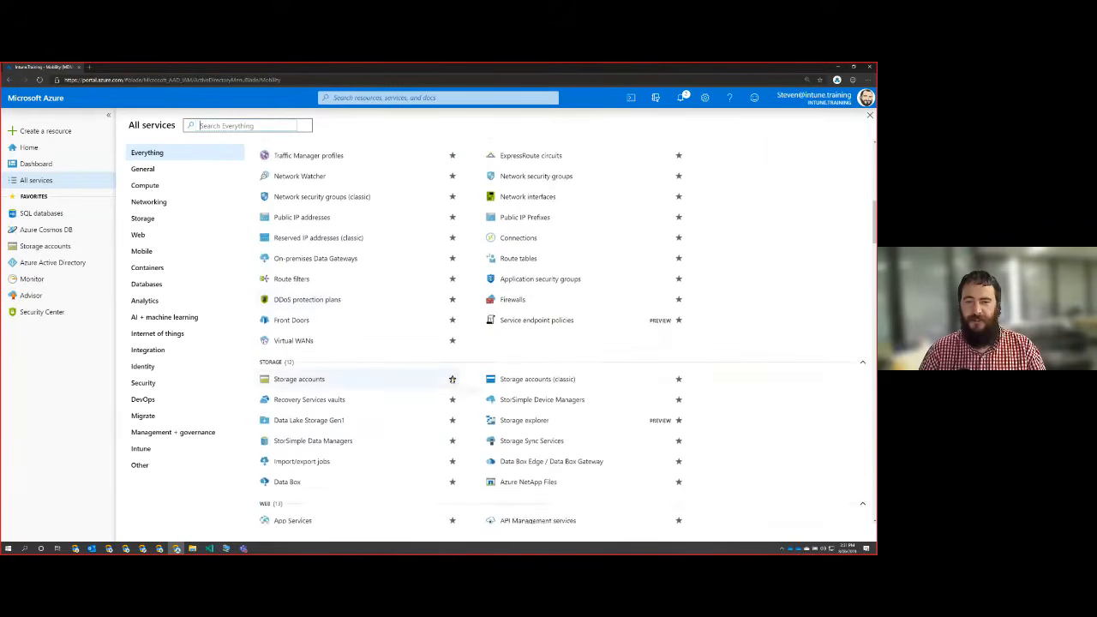
left_click(452, 317)
scroll(457, 380, "down", 4)
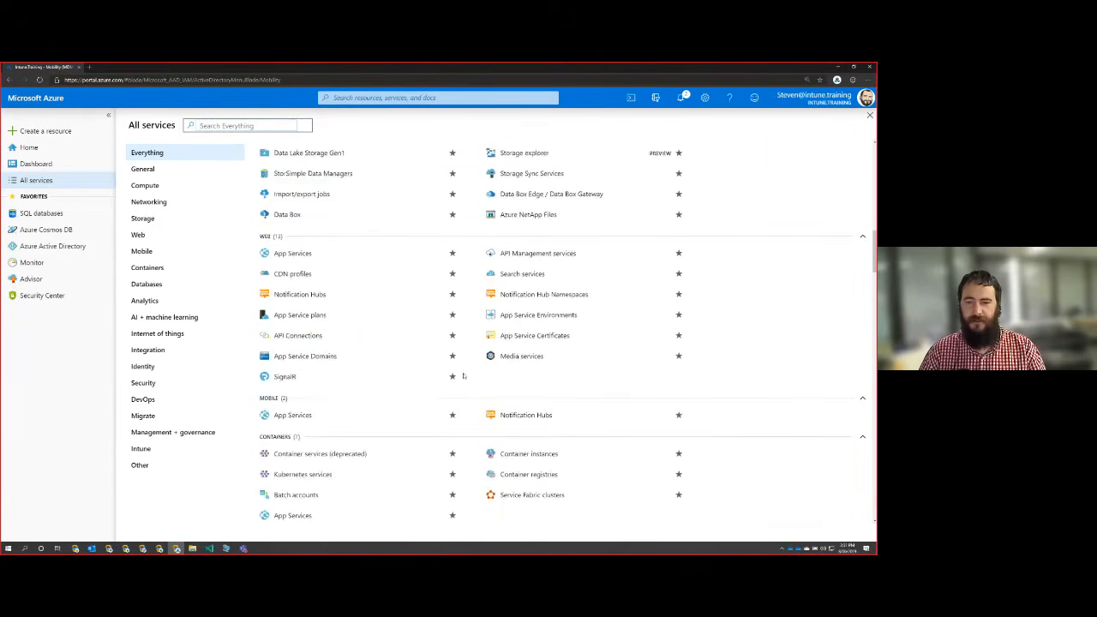
scroll(470, 385, "down", 3)
left_click(452, 314)
Remove Security Center, Advisor and Monitor from the favorites, keeping Azure Active Directory.
scroll(463, 373, "down", 4)
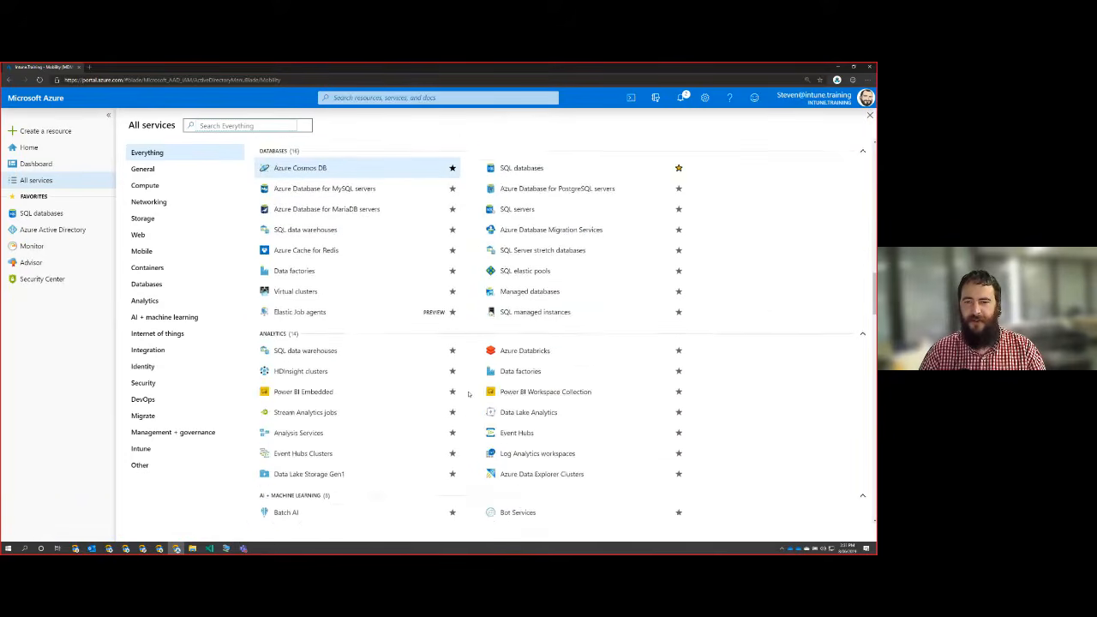
scroll(476, 388, "down", 7)
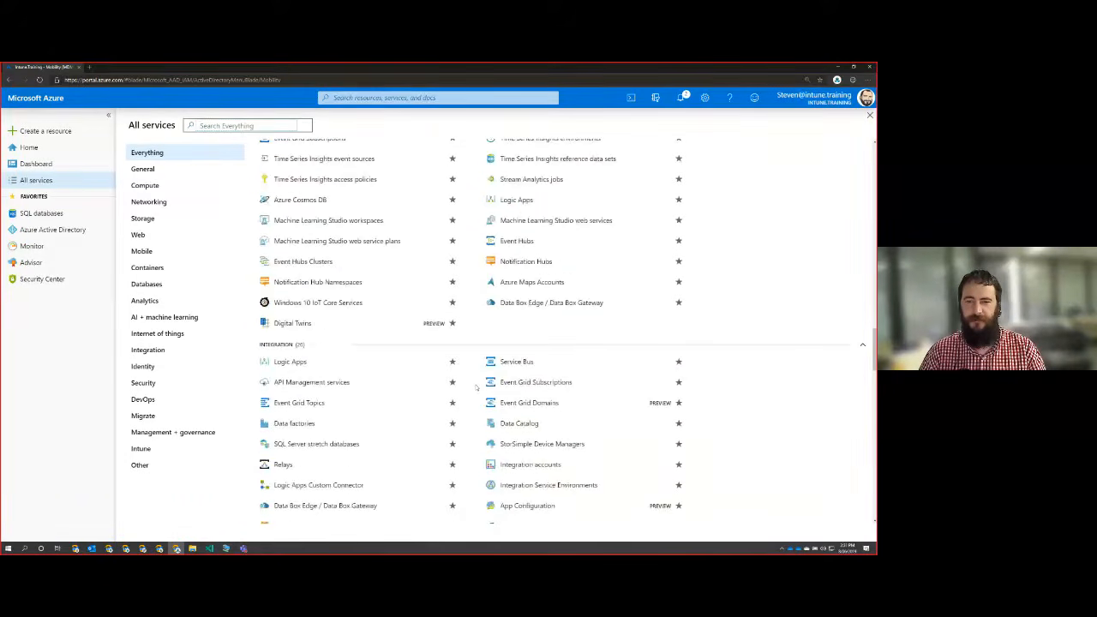
scroll(477, 387, "down", 4)
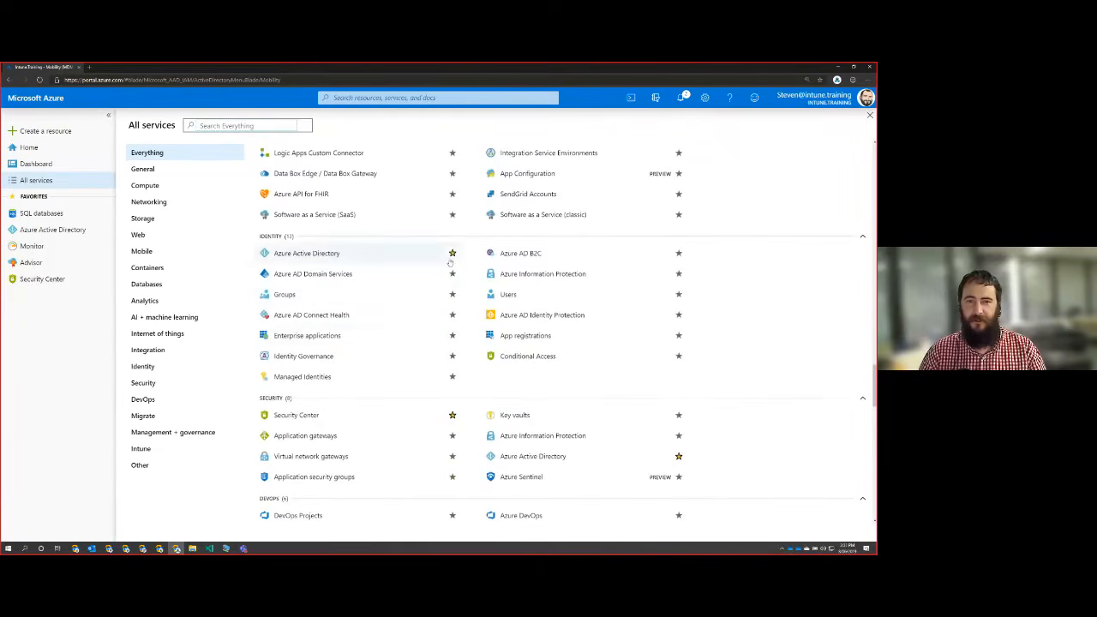
scroll(506, 375, "down", 1)
left_click(452, 346)
scroll(473, 359, "down", 4)
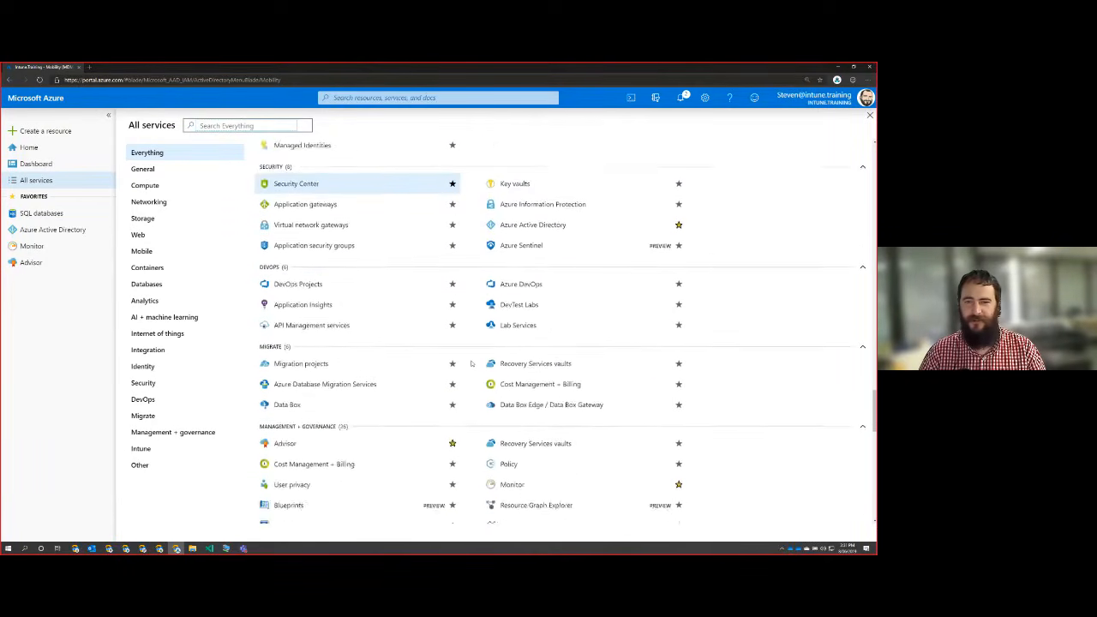
left_click(452, 333)
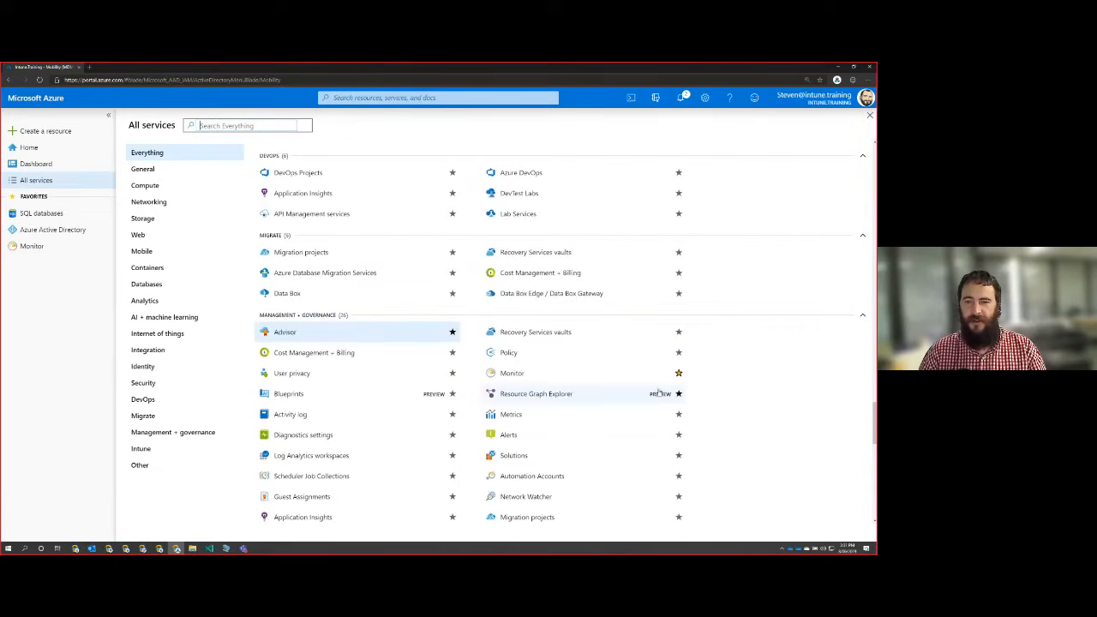
left_click(678, 372)
Add Intune to the portal favorites from the Intune group of the all-services list.
scroll(503, 350, "down", 5)
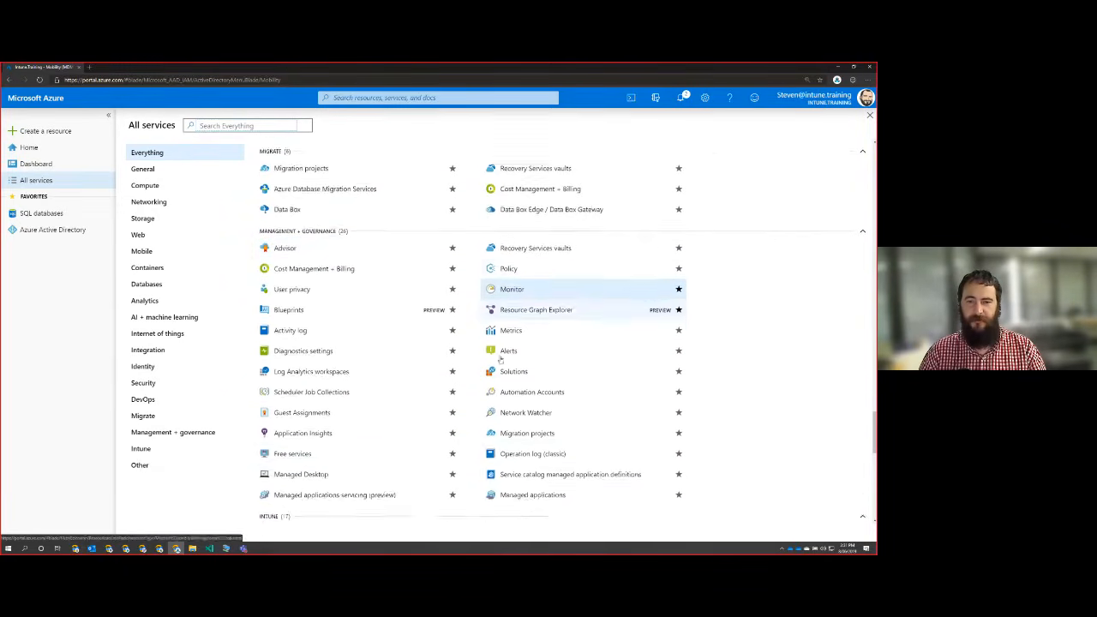
left_click(452, 309)
scroll(467, 352, "down", 2)
scroll(467, 351, "down", 5)
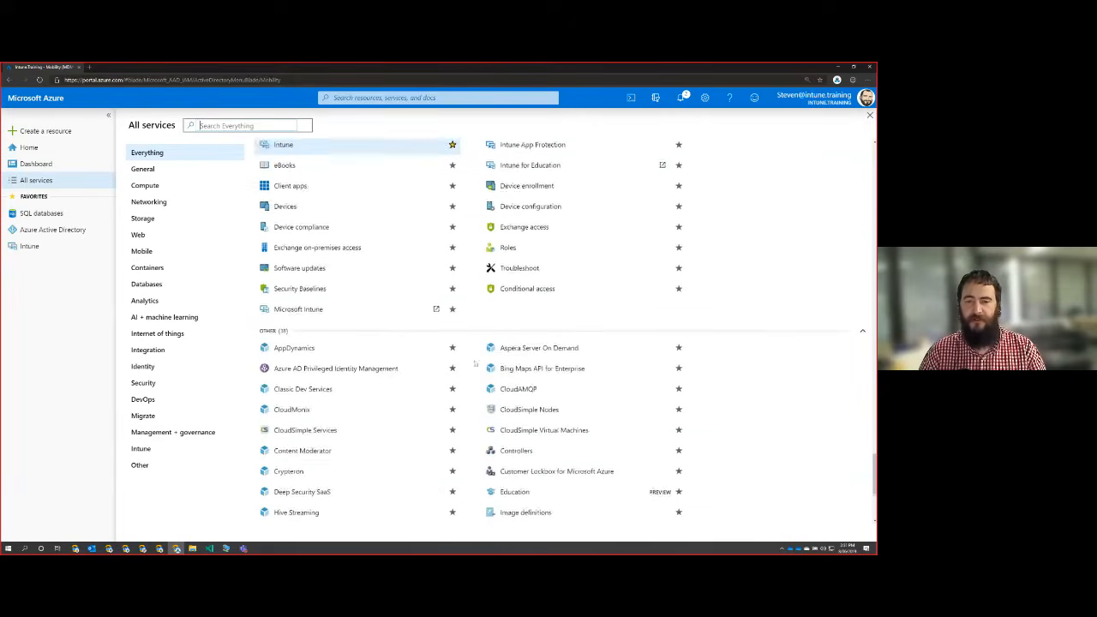
Search all services for "sq", remove SQL databases from the favorites, and close the service list.
scroll(477, 378, "up", 12)
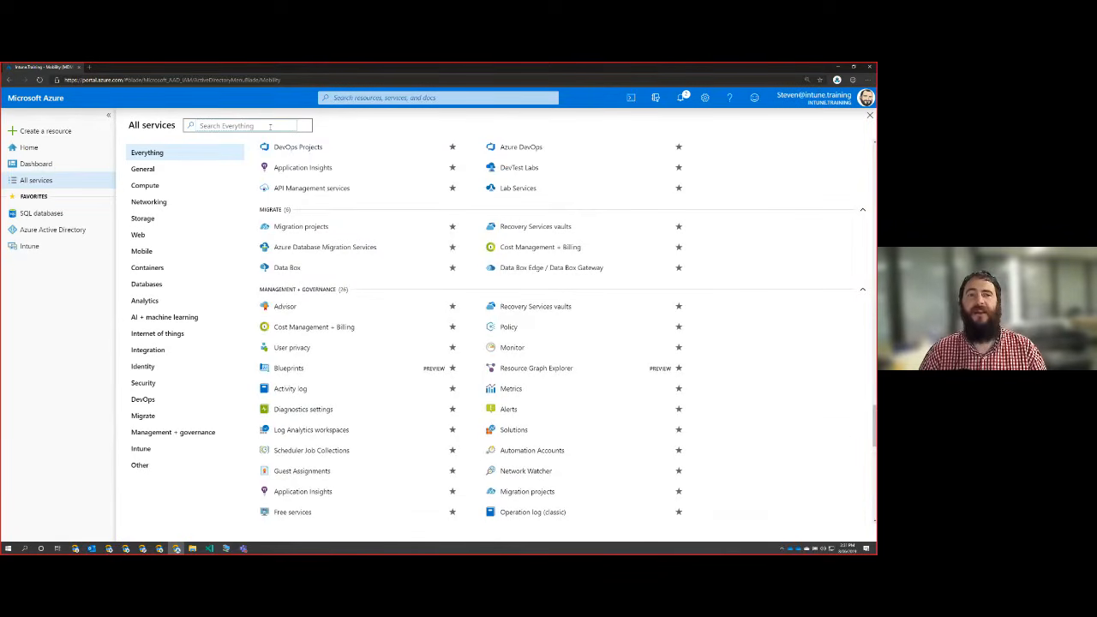
left_click(270, 126)
type("sq")
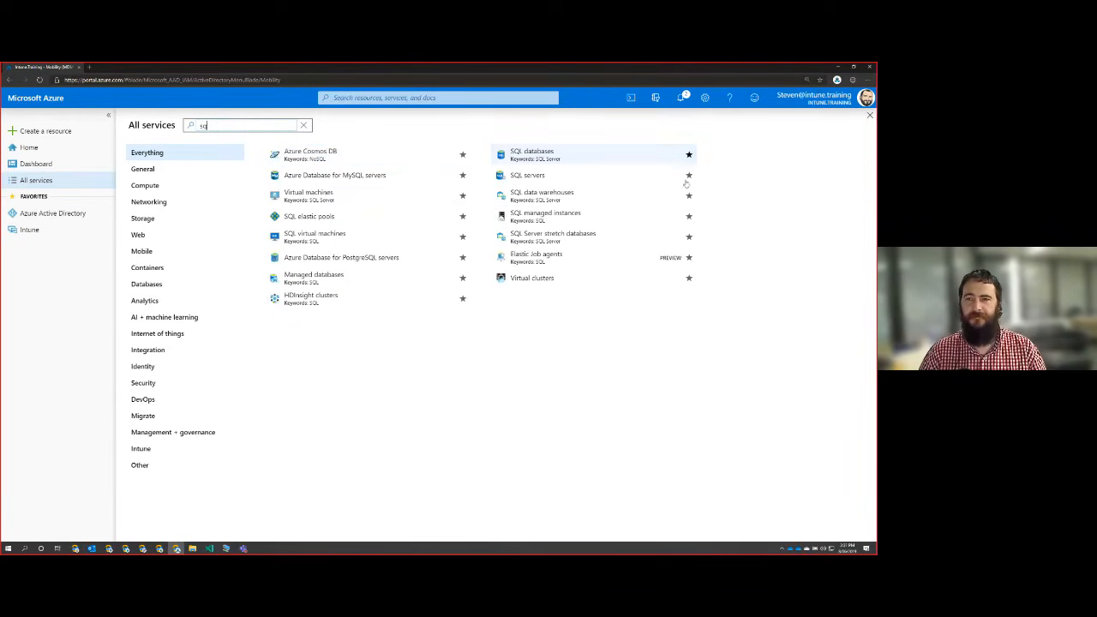
left_click(869, 116)
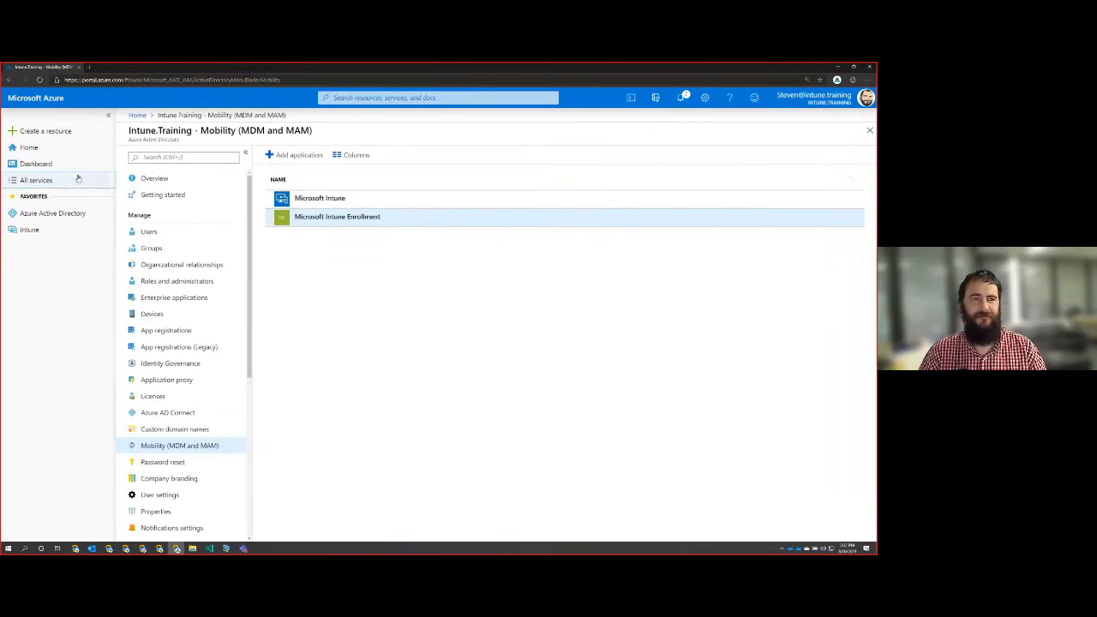
Search all services for "intune" and open the external Microsoft Intune portal in a new tab.
left_click(38, 165)
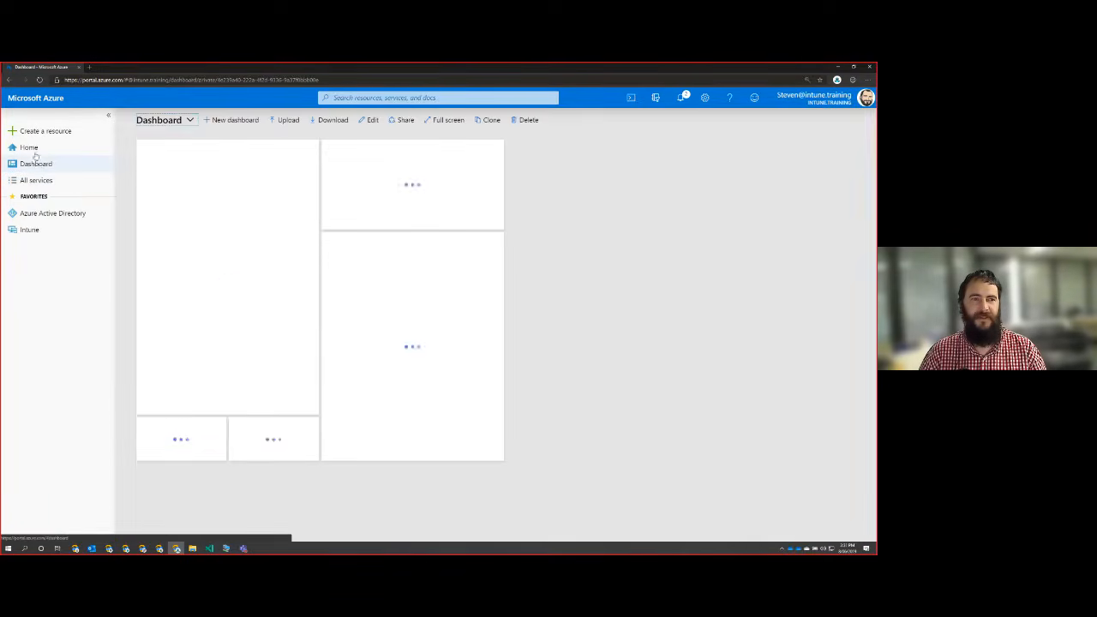
left_click(36, 180)
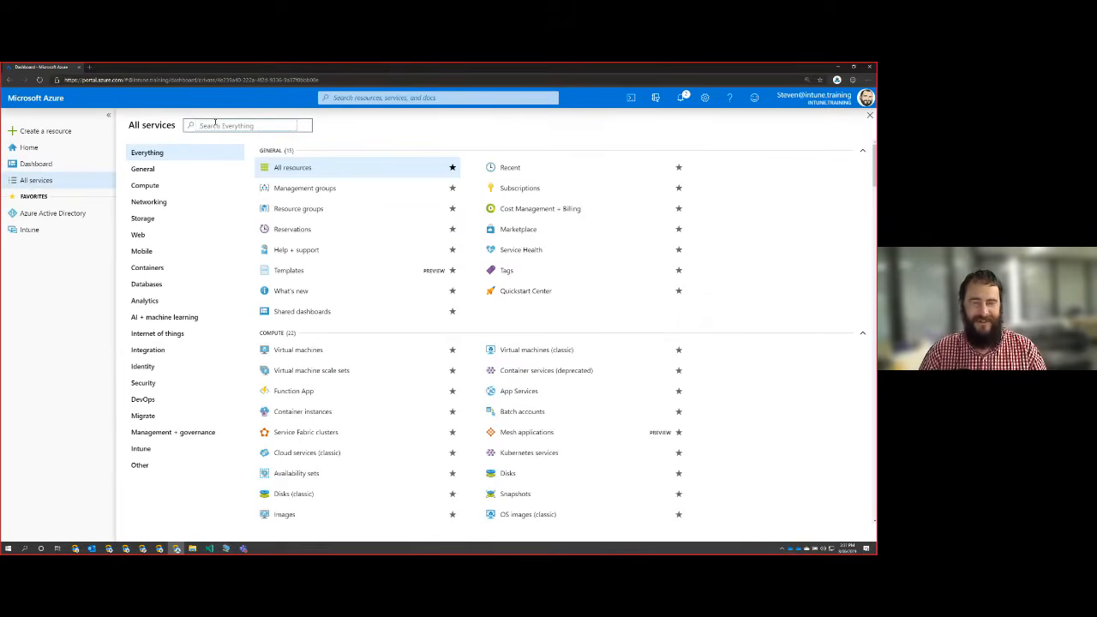
type("intune")
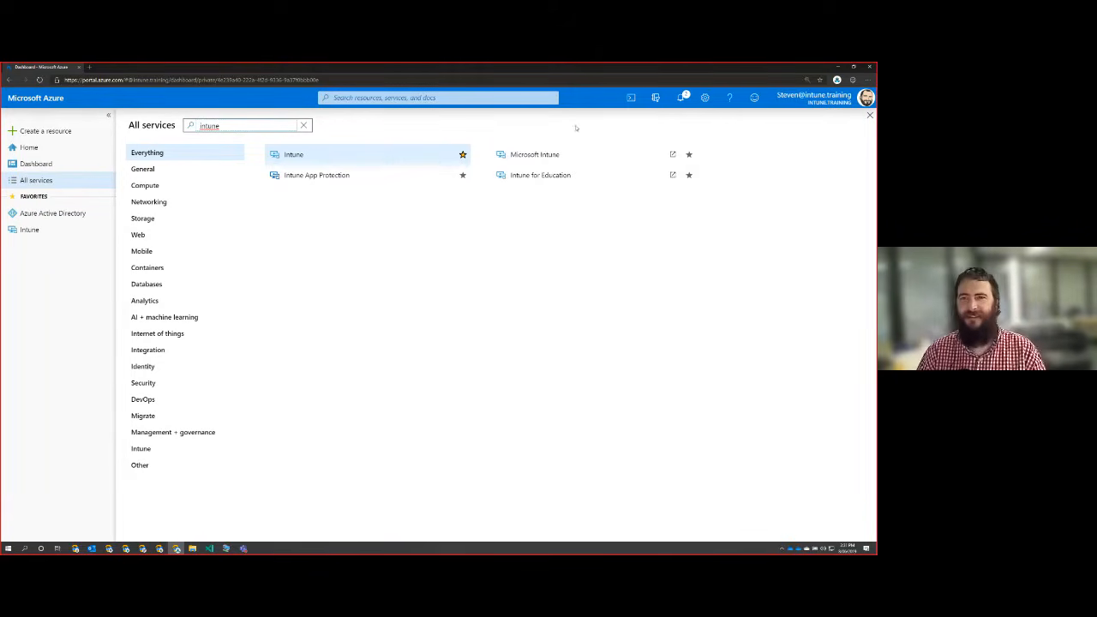
left_click(673, 156)
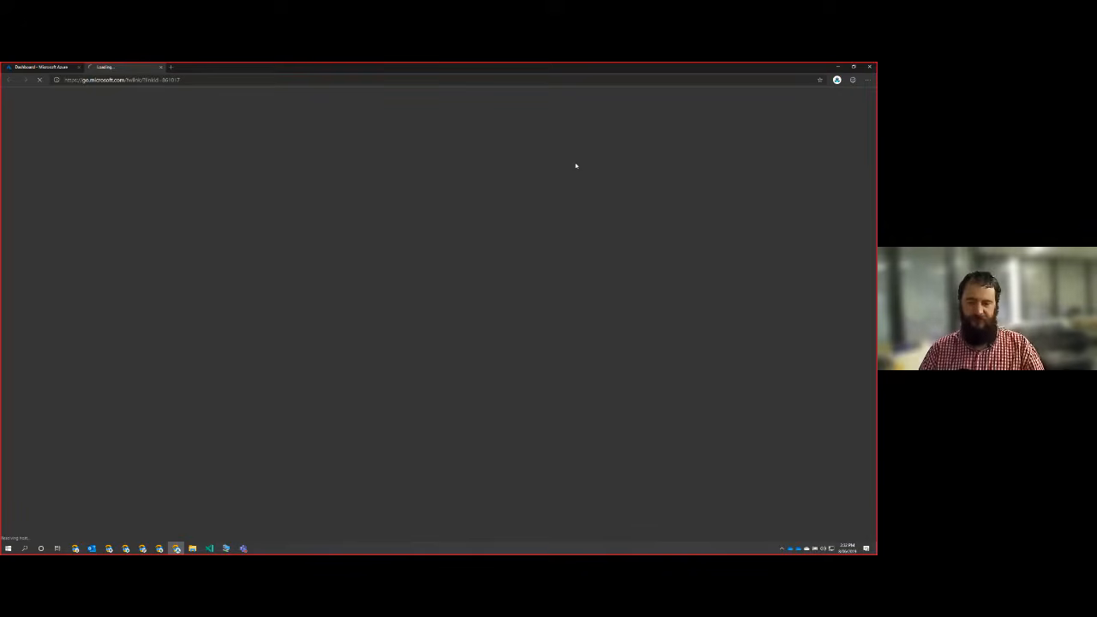
Search all services for "intune" on the Azure dashboard, and view the Microsoft Intune overview in the other browser tab.
left_click(53, 67)
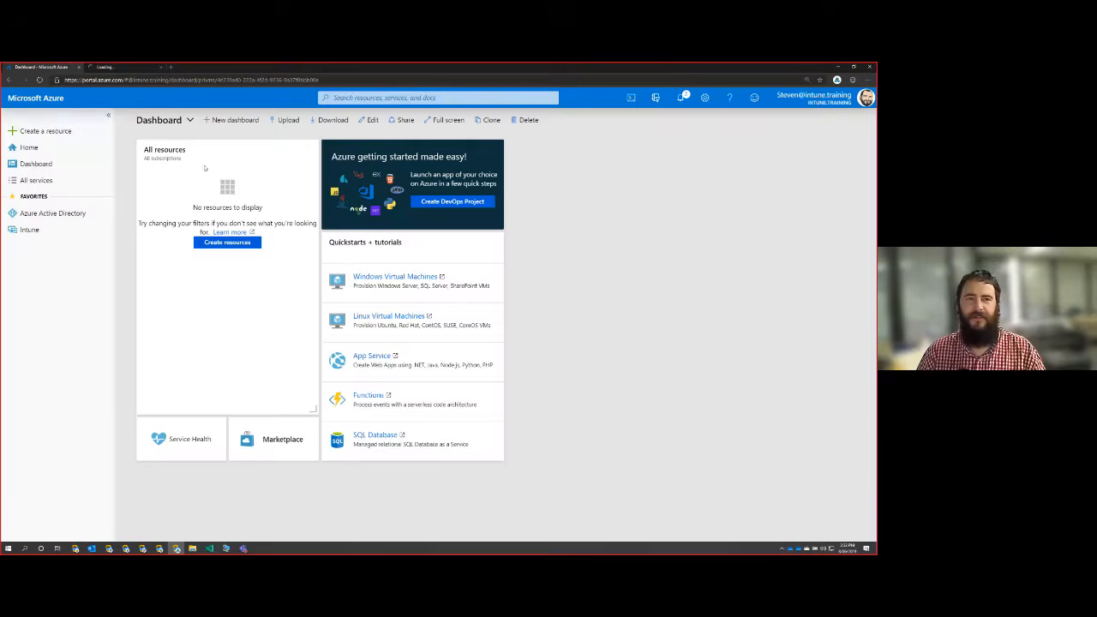
left_click(51, 181)
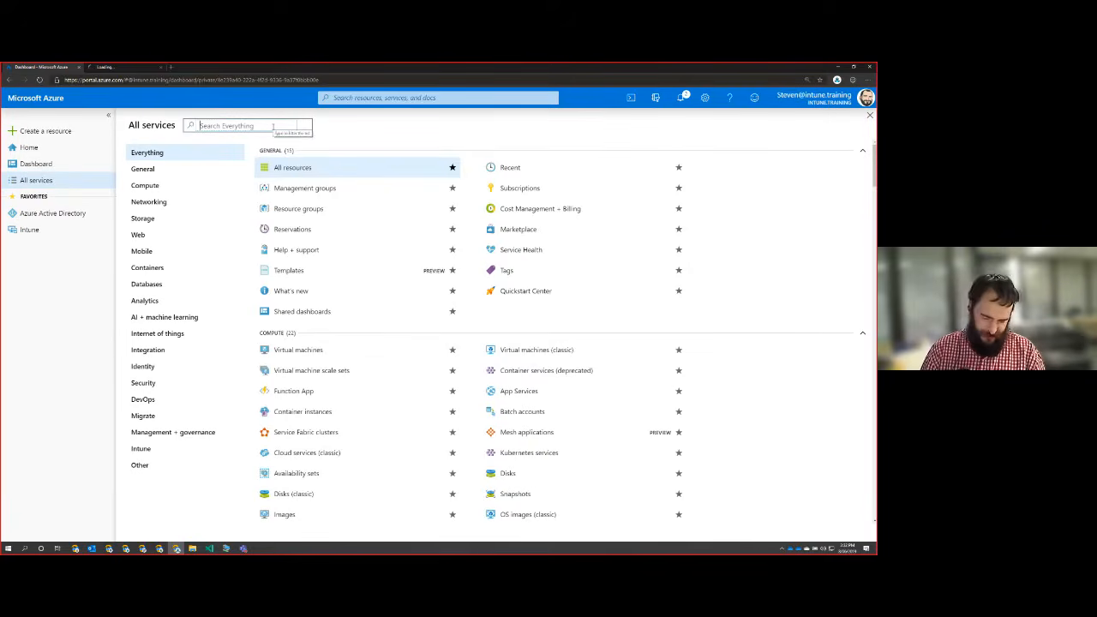
type("intune")
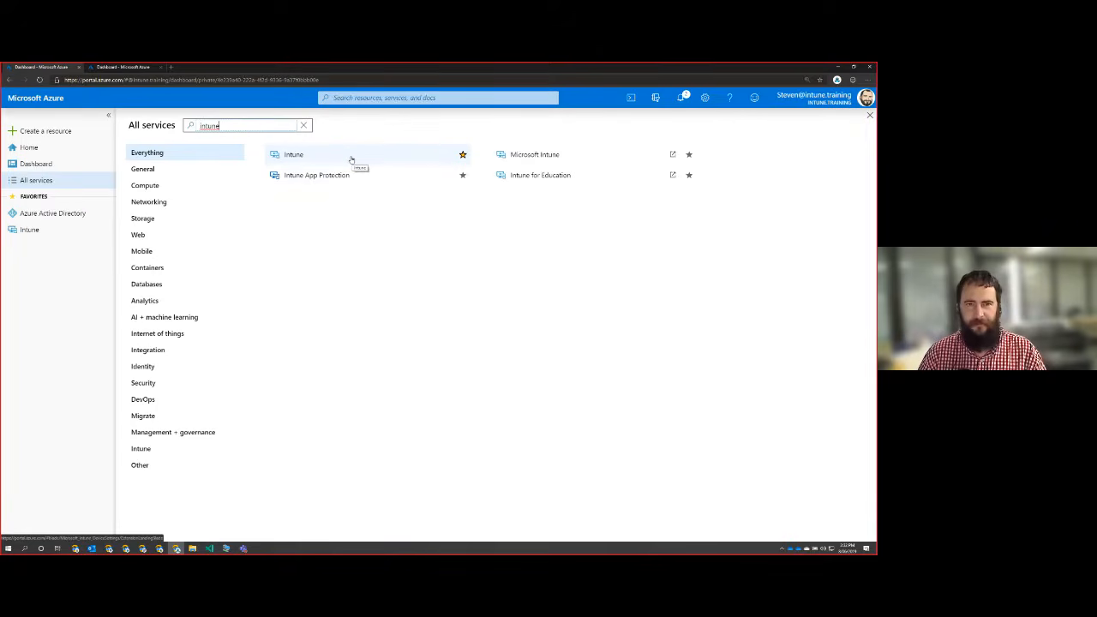
left_click(110, 67)
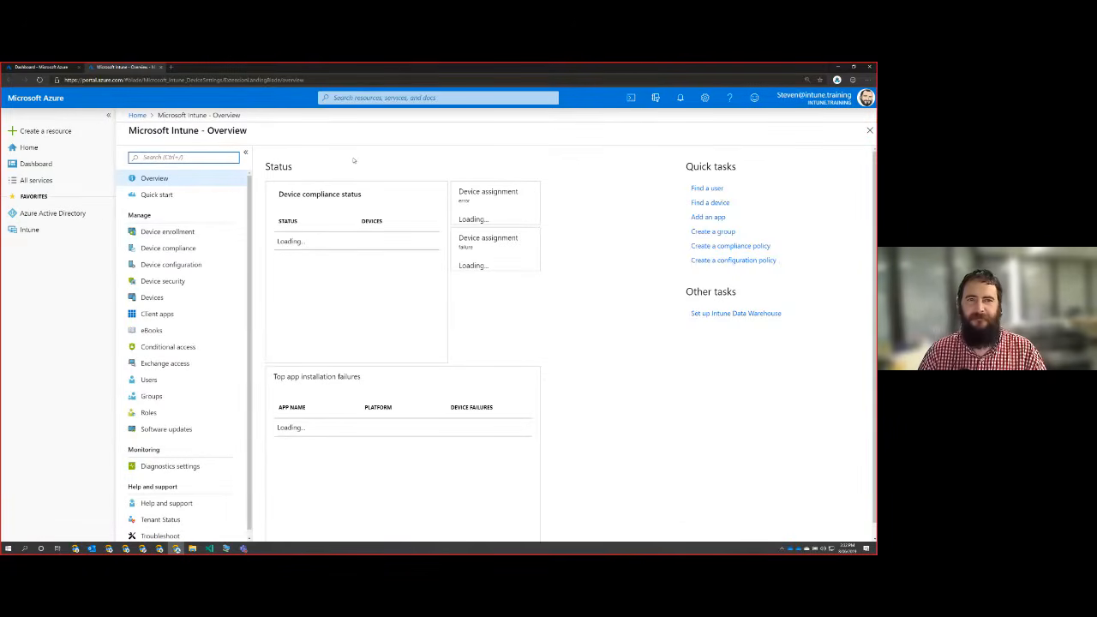
Open Intune for Education from the service search results, compare it with the Microsoft Intune portal, and close its tab.
left_click(72, 68)
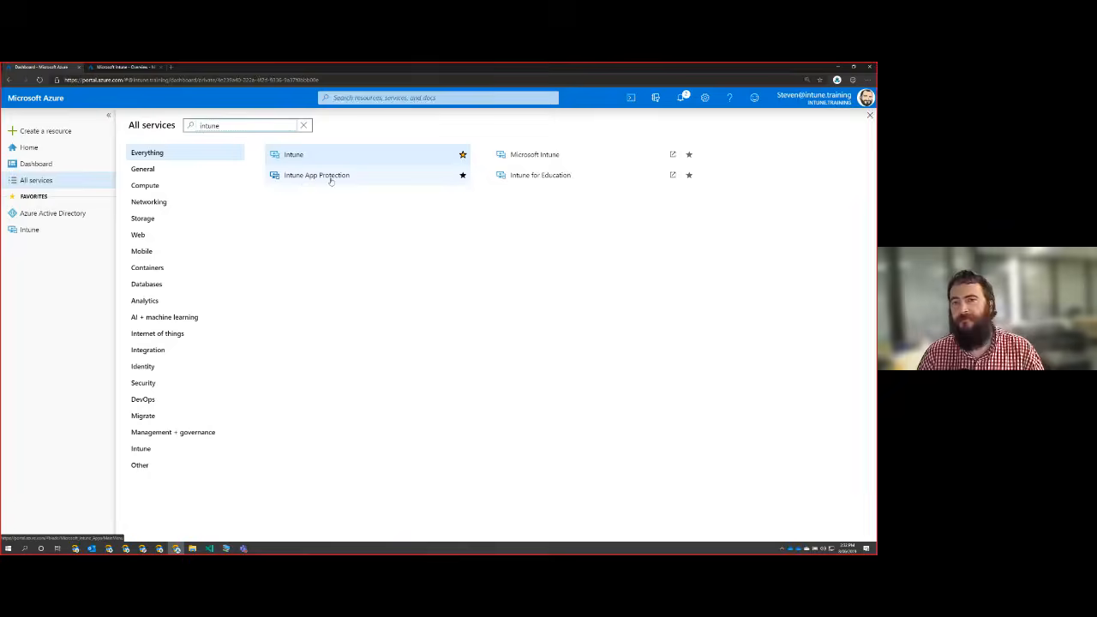
left_click(549, 177)
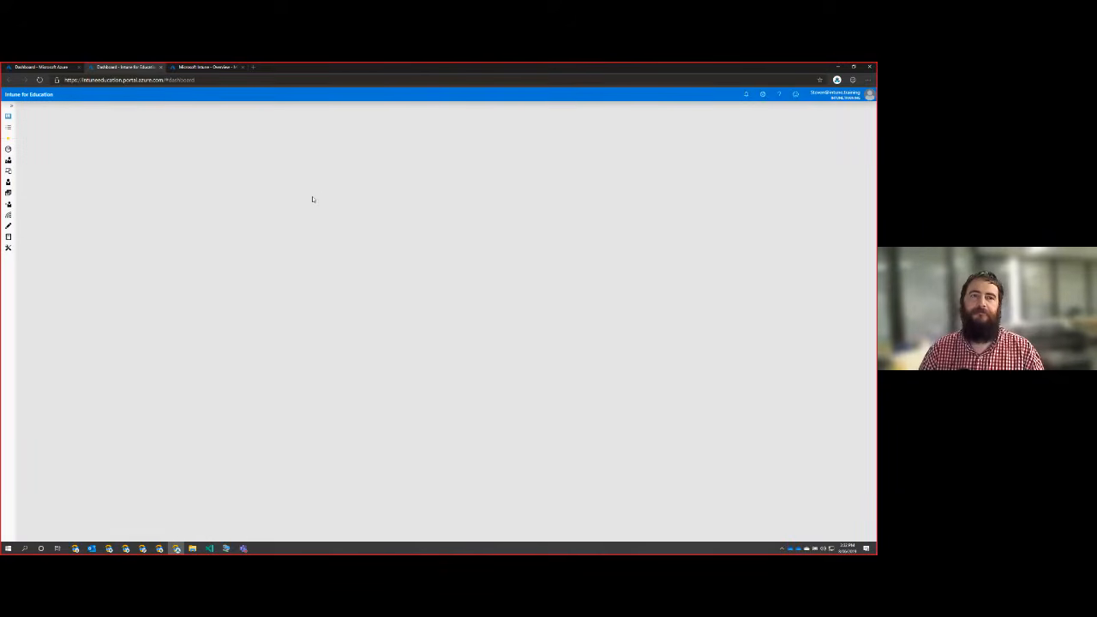
left_click(195, 66)
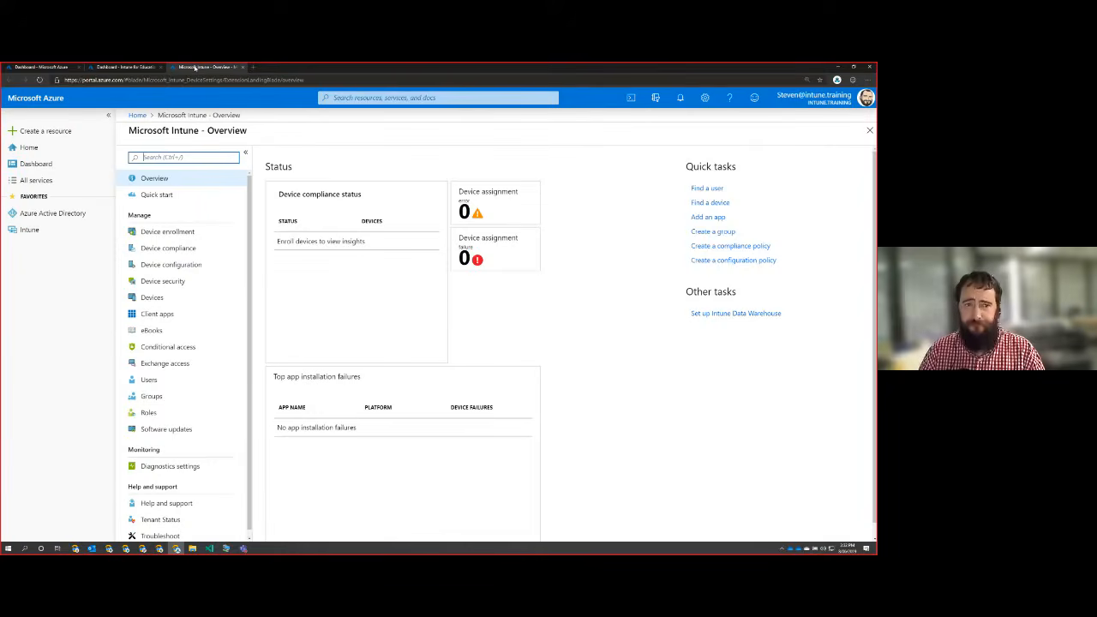
left_click(131, 67)
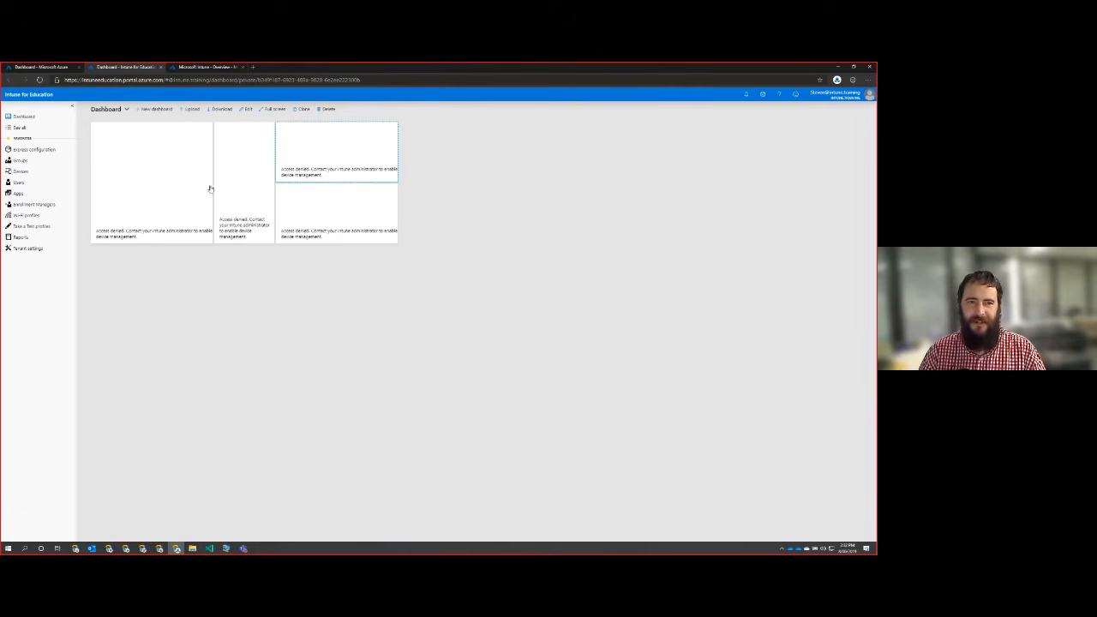
left_click(160, 68)
Open Intune from the portal favorites in the original tab and close the duplicate Microsoft Intune tab.
left_click(41, 67)
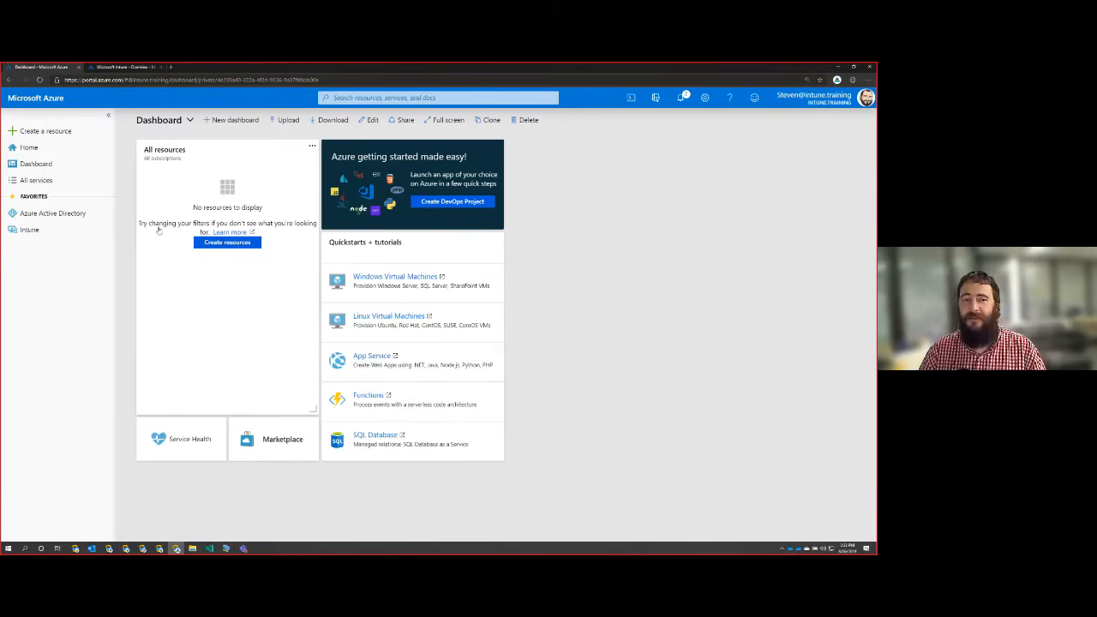
left_click(44, 237)
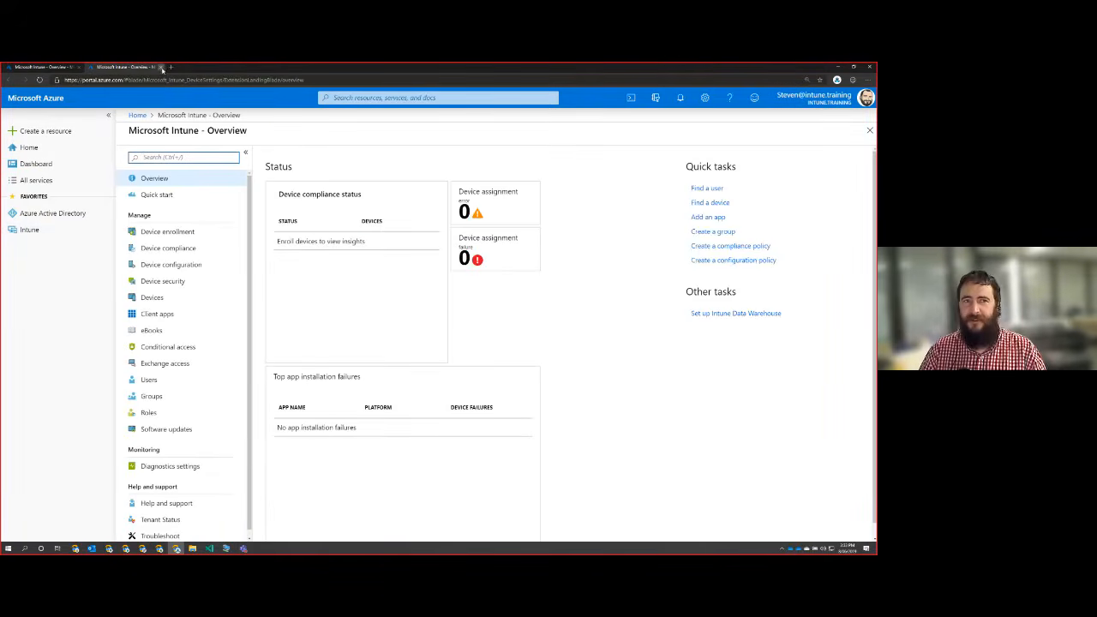
left_click(160, 67)
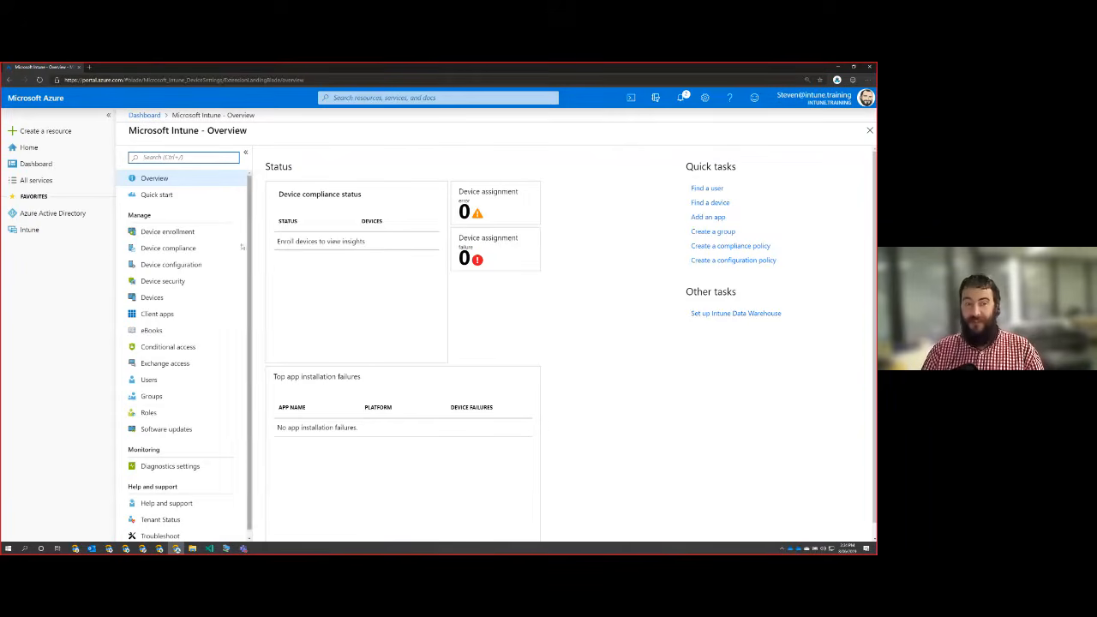
Set the mobile device management authority to Intune MDM Authority in Device enrollment.
left_click(206, 237)
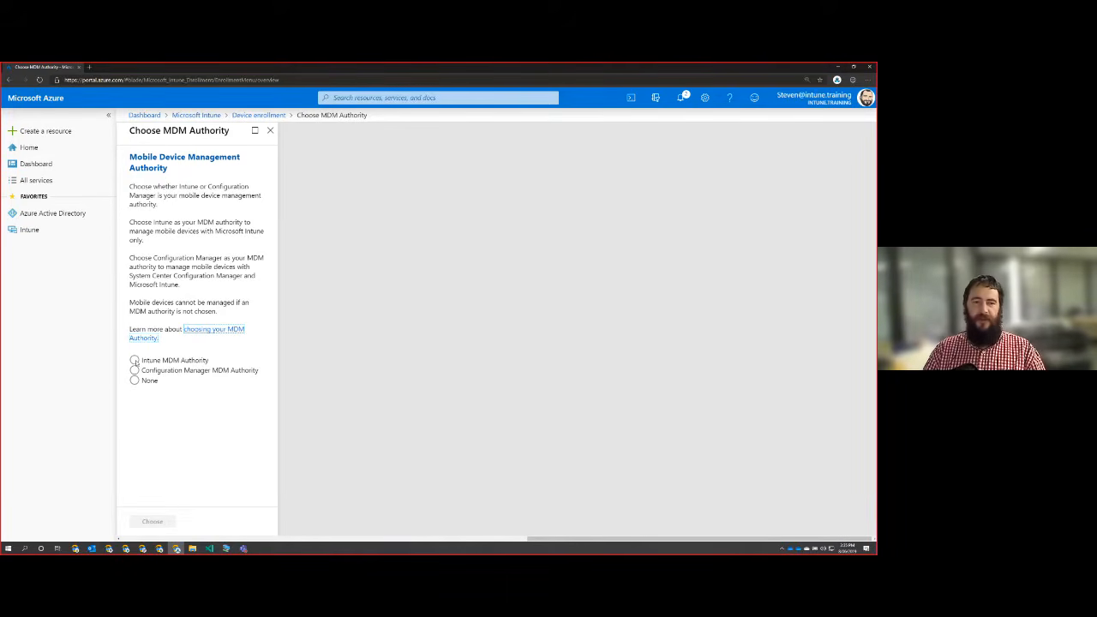
left_click(135, 360)
left_click(159, 522)
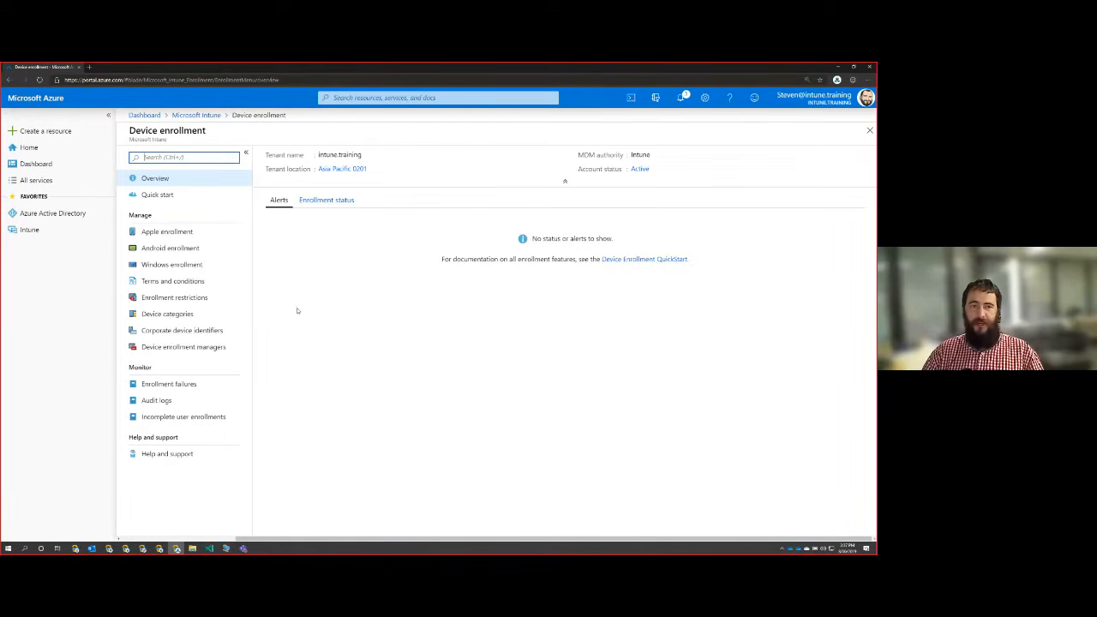
Start a new Windows Autopilot deployment profile under Windows enrollment and name it "Intune.Training Demo".
left_click(173, 265)
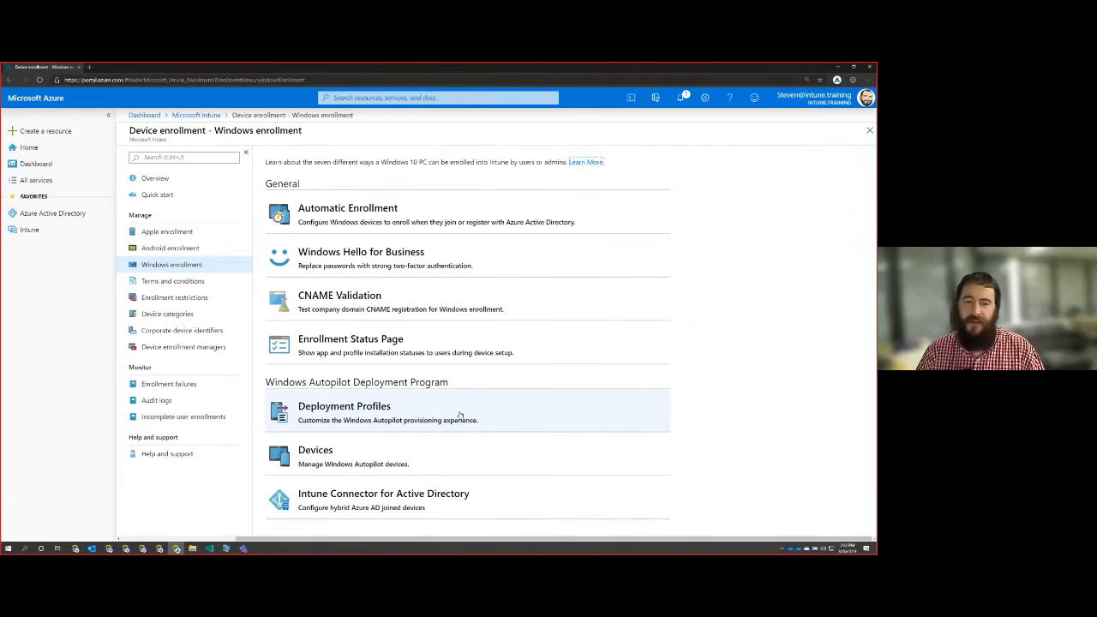
left_click(460, 415)
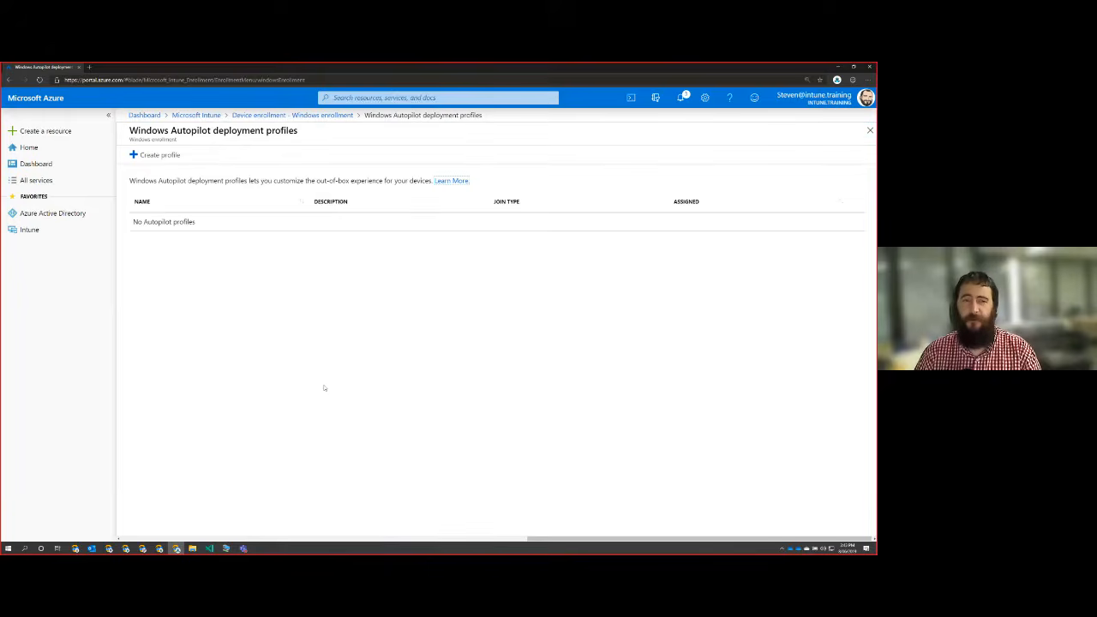
left_click(156, 155)
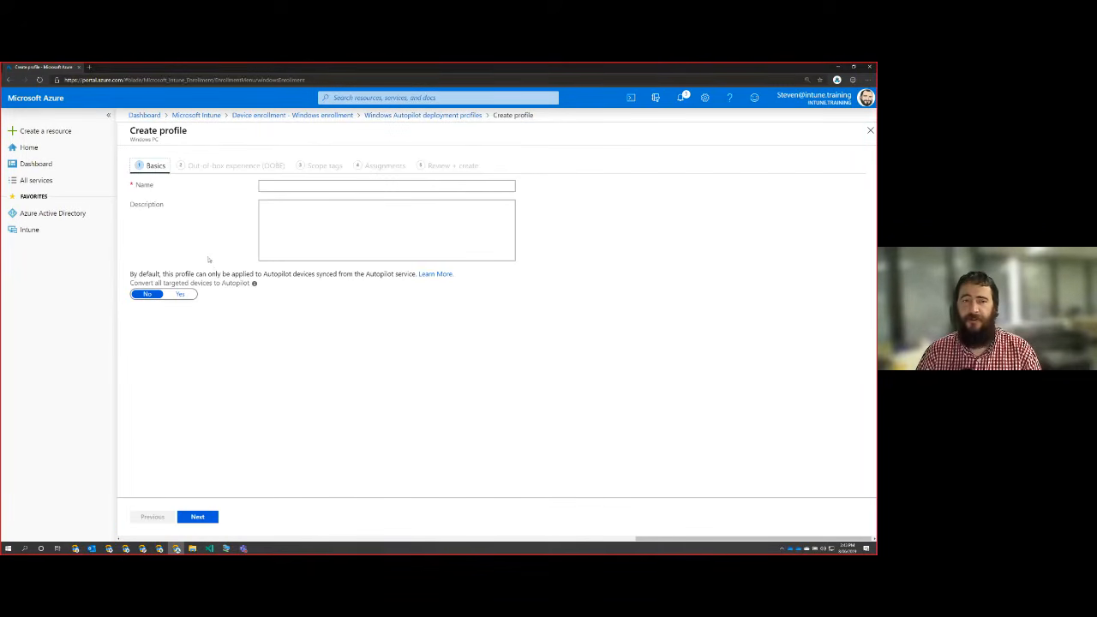
left_click(308, 189)
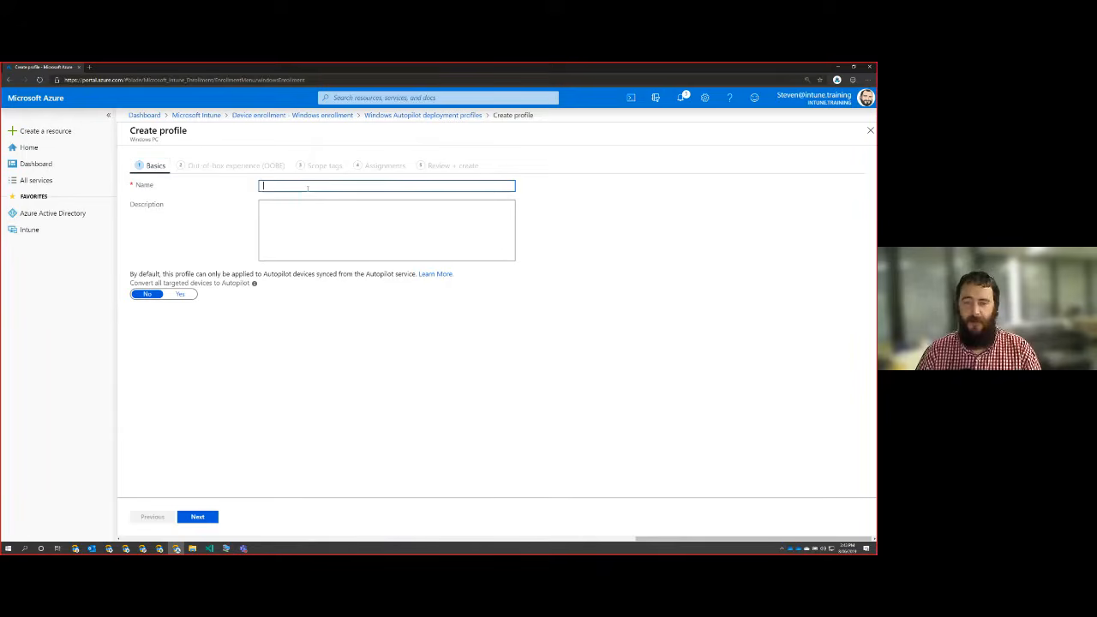
type("Intune Trai")
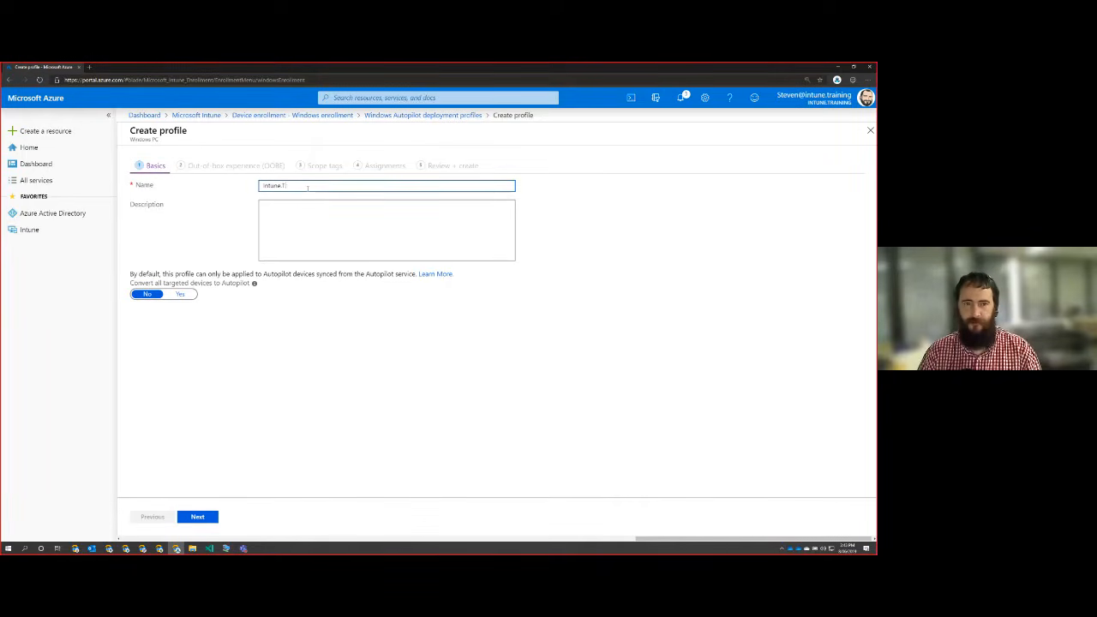
type("ning Demo")
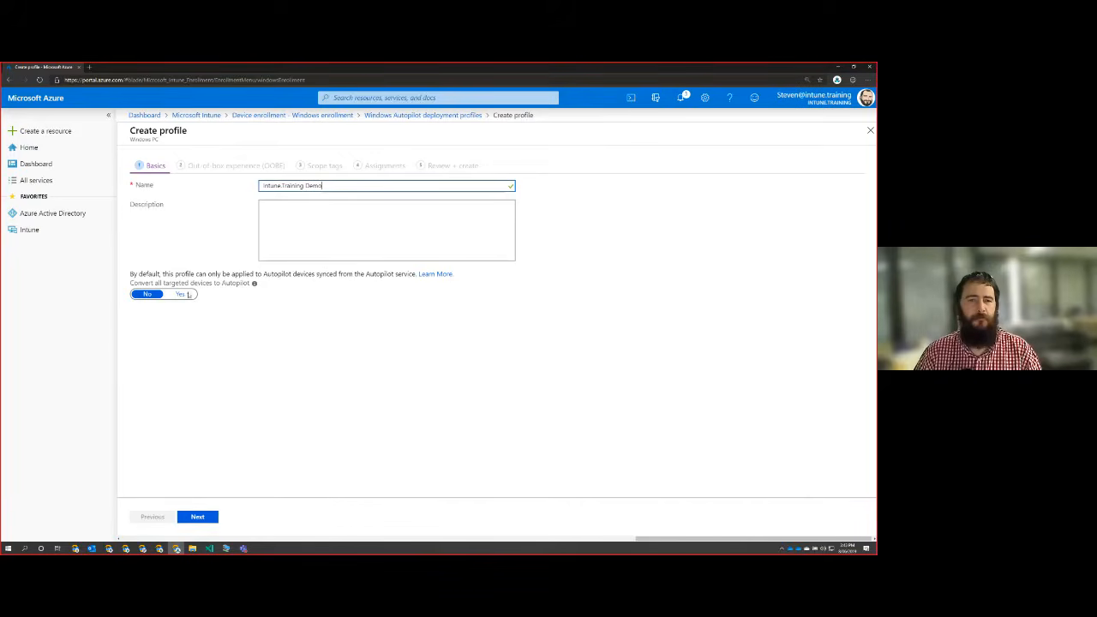
Set the profile to convert all targeted devices to Autopilot and continue to the out-of-box experience settings.
left_click_drag(216, 274, 383, 276)
left_click(377, 327)
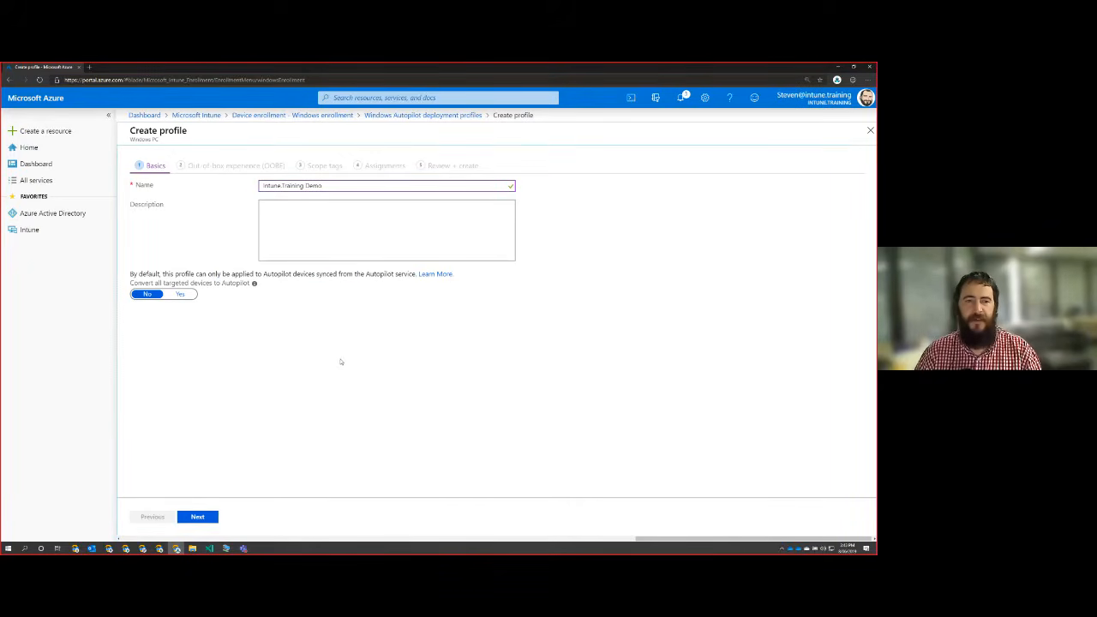
left_click(179, 295)
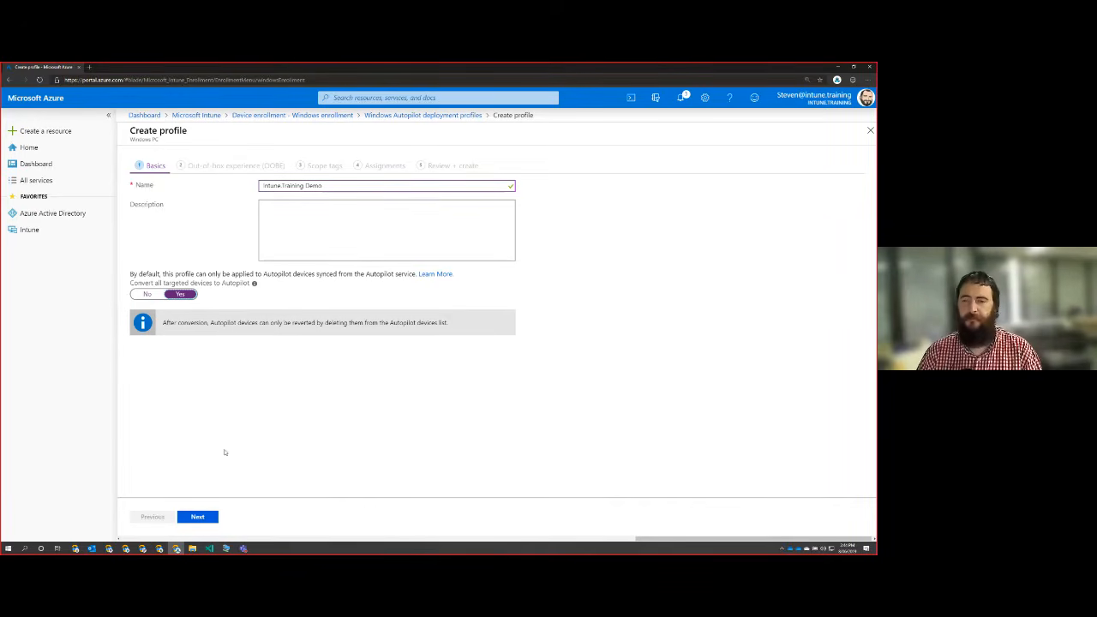
left_click(198, 518)
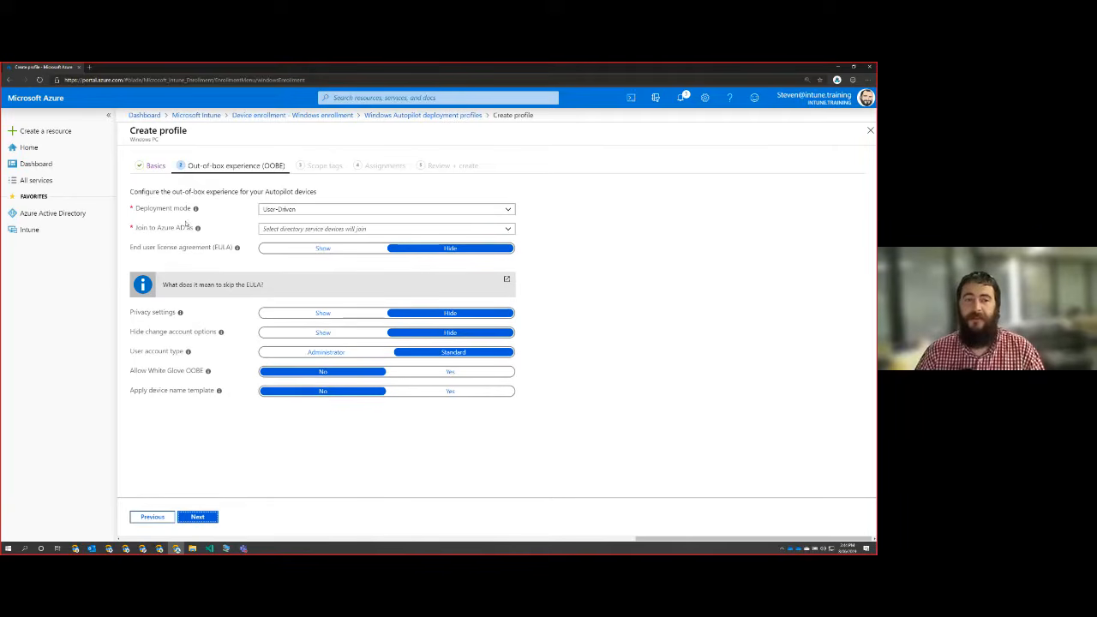
Set the deployment mode to User-Driven and the join type to Azure AD joined, and continue to the scope tags.
left_click(507, 210)
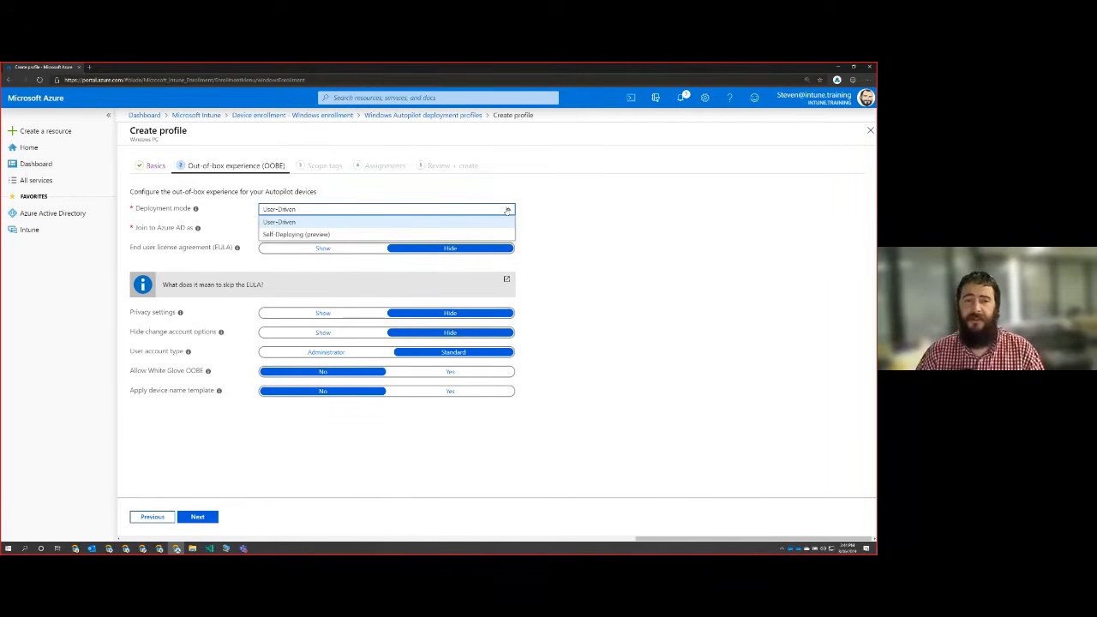
left_click(338, 221)
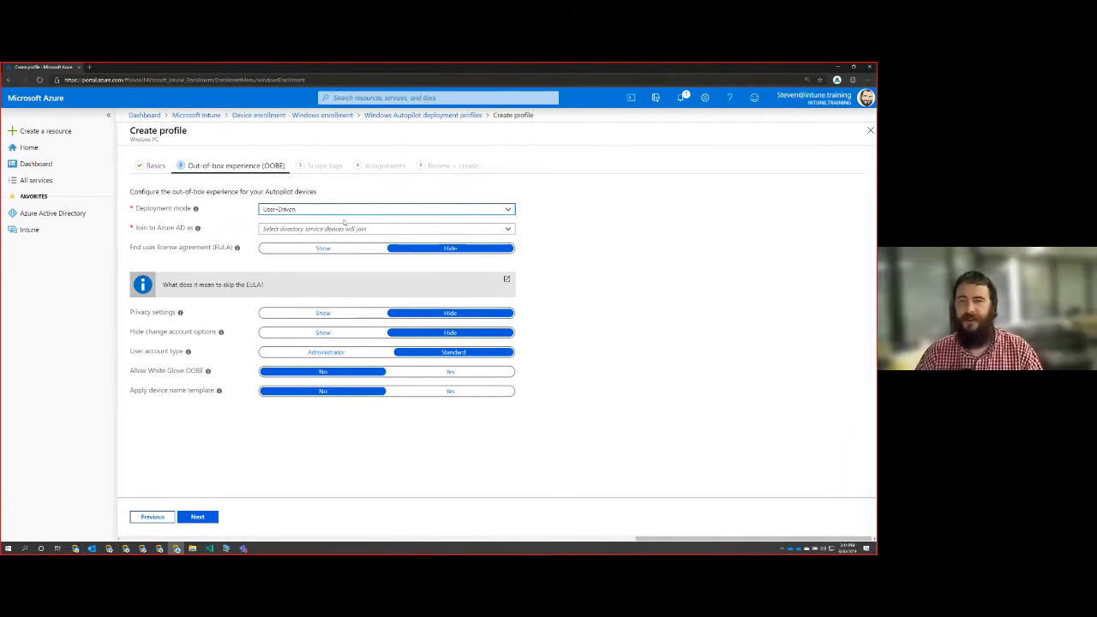
left_click(298, 230)
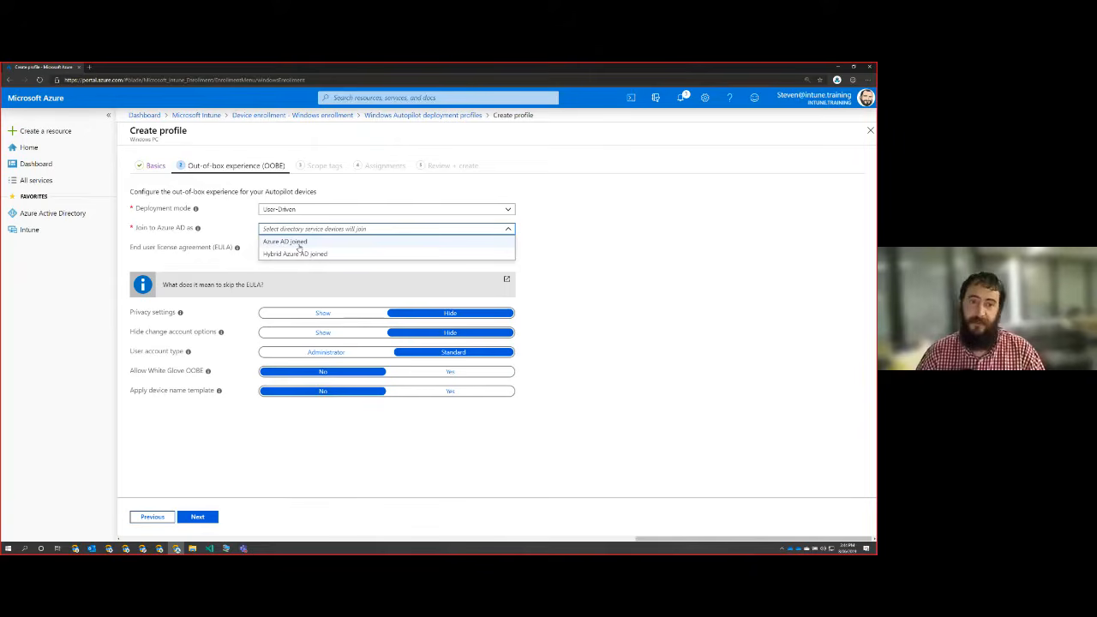
left_click(291, 241)
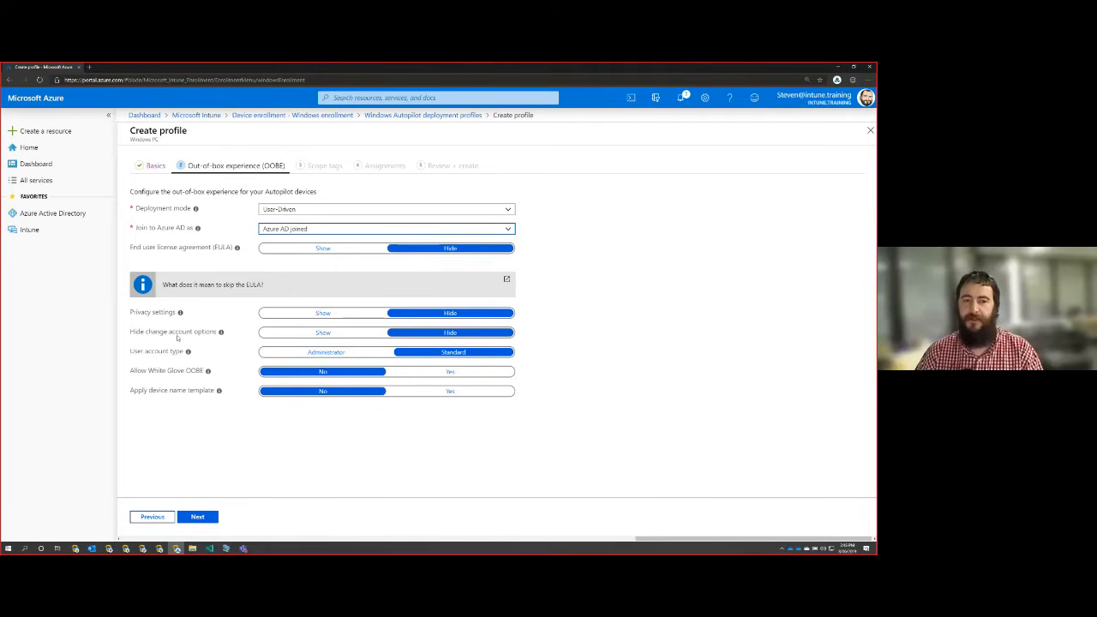
mouse_move(221, 334)
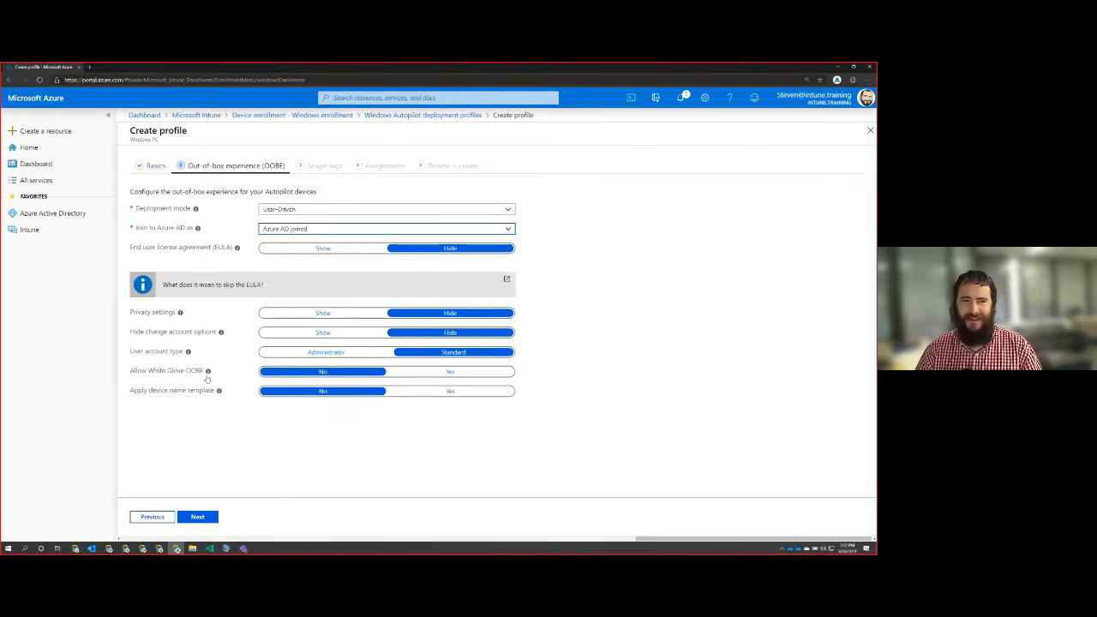
mouse_move(207, 373)
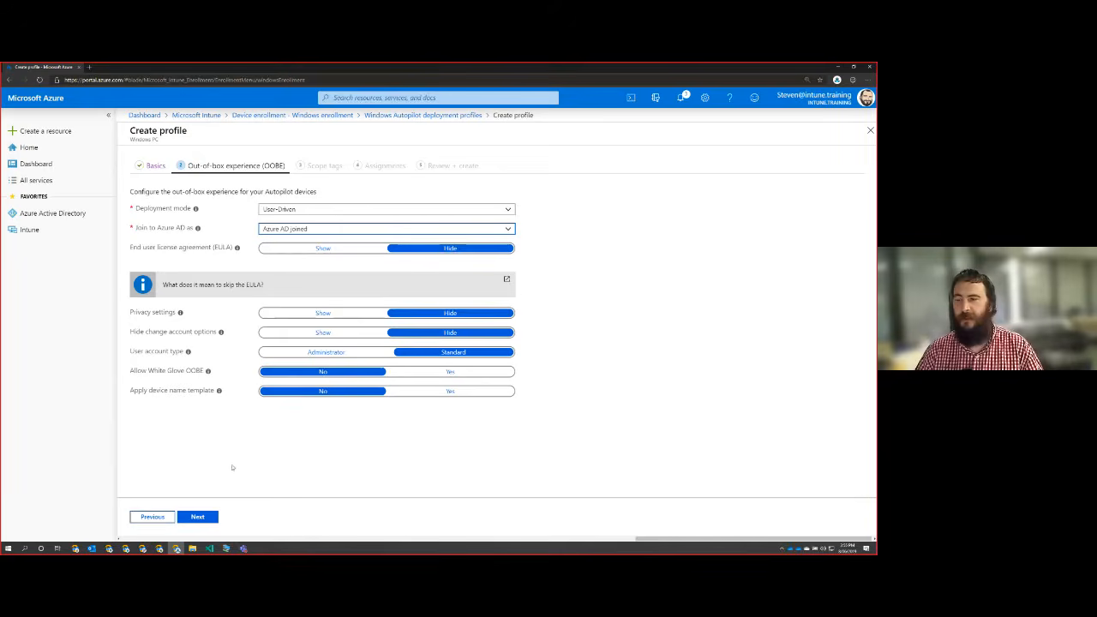
left_click(198, 519)
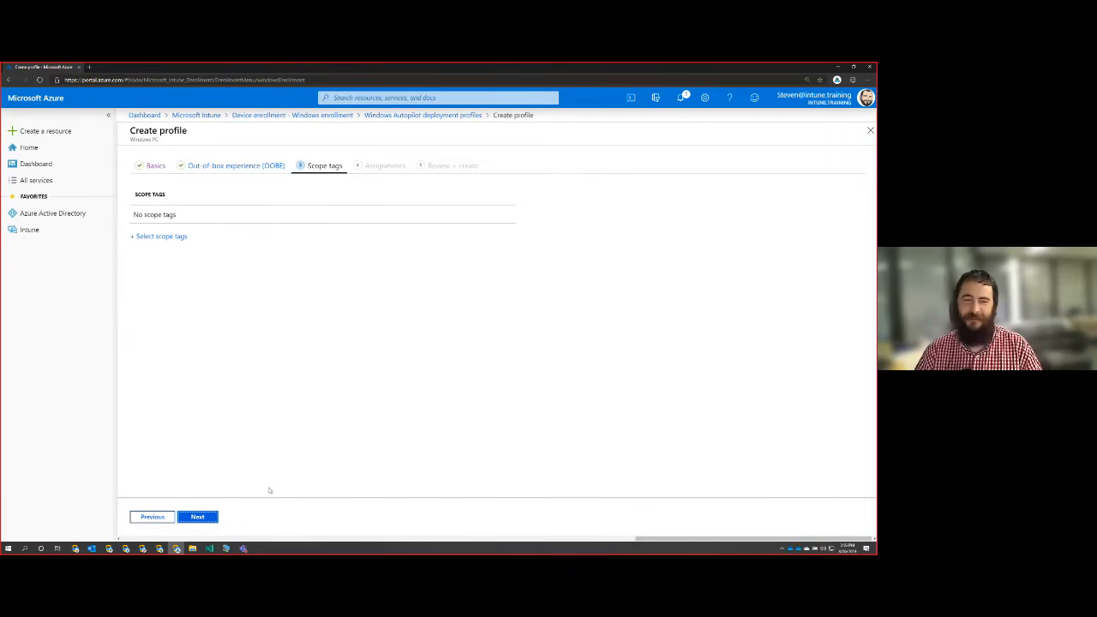
Continue to the assignments without adding scope tags, and view the groups available to include without selecting one.
left_click(198, 518)
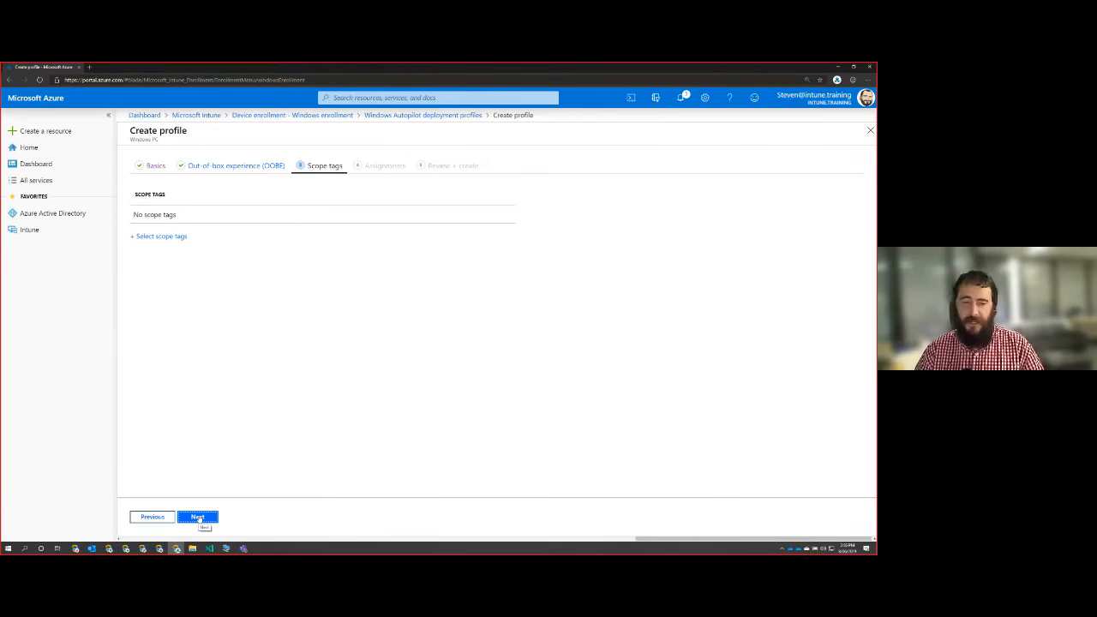
left_click(198, 518)
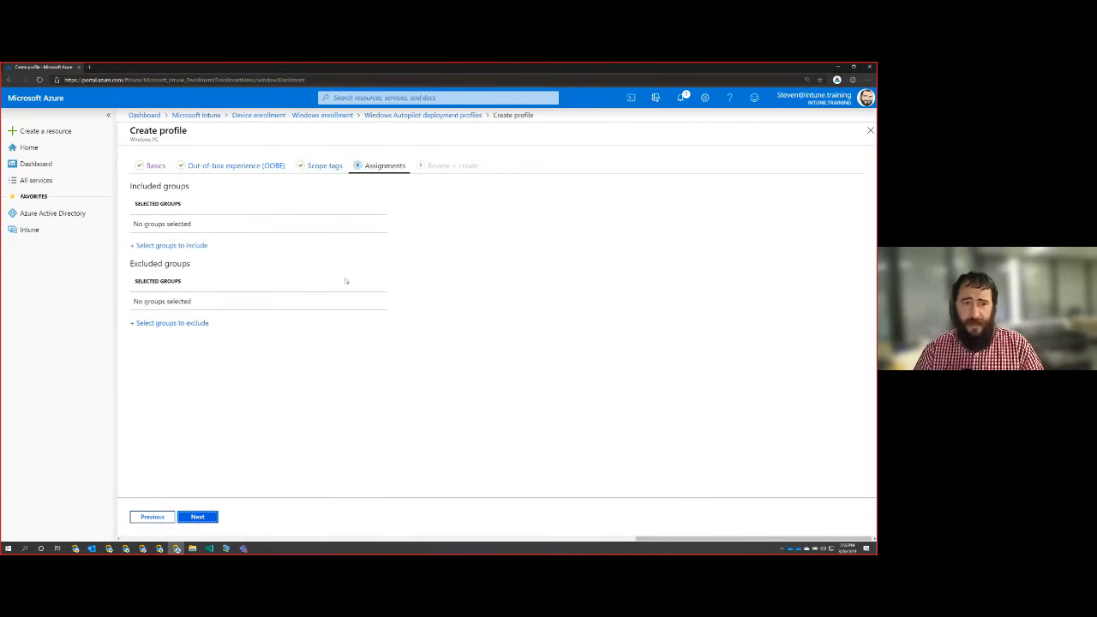
left_click(146, 246)
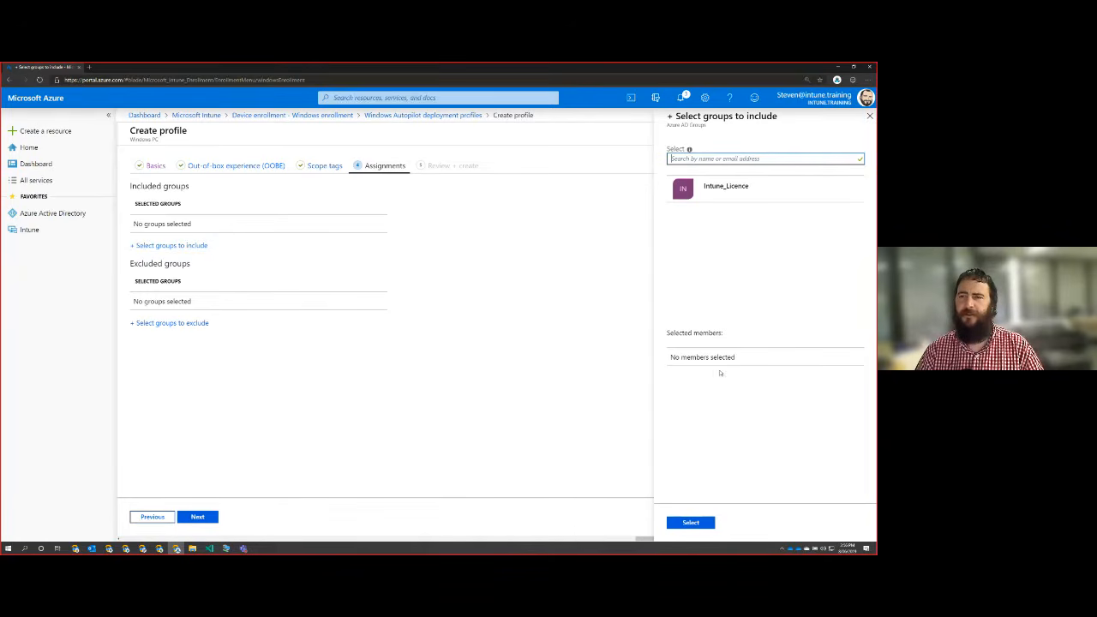
left_click(868, 116)
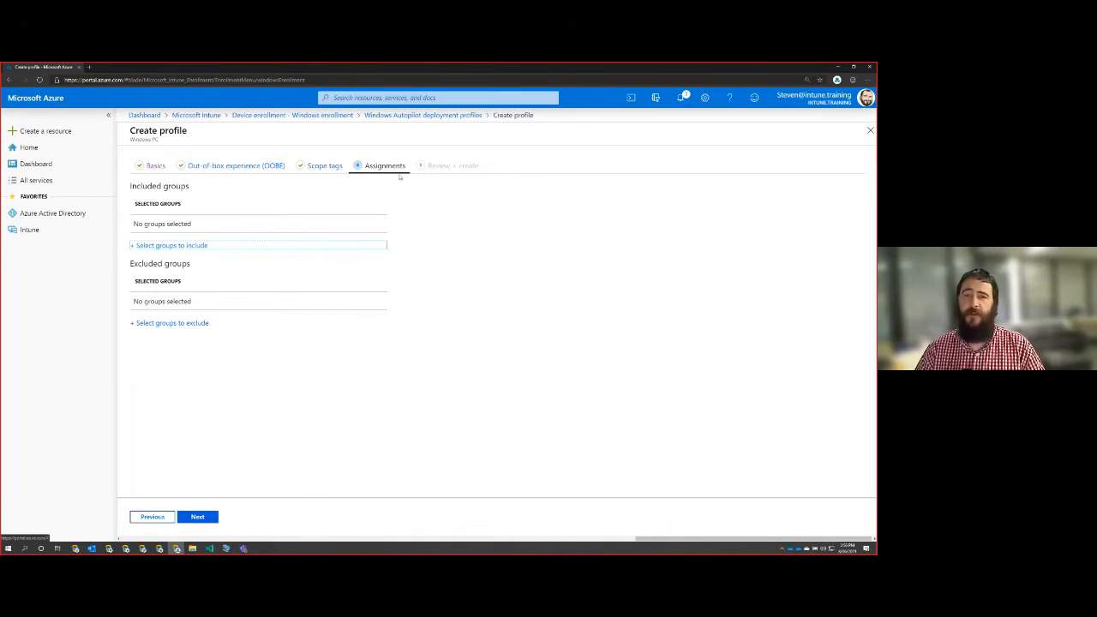
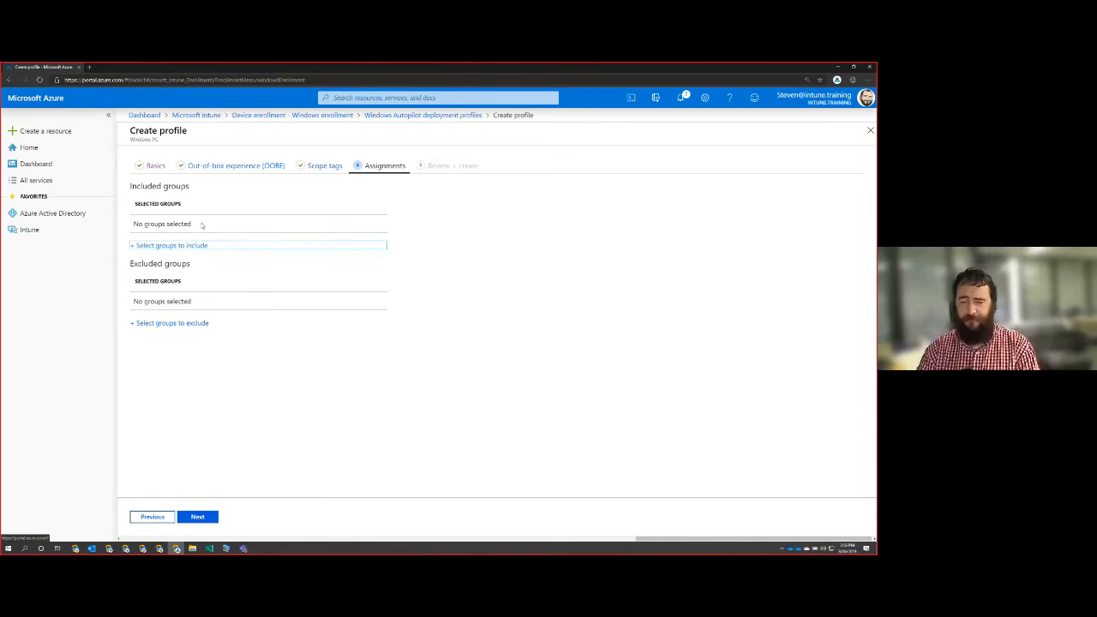
Create the Autopilot deployment profile without any group assignments and check the portal notifications for the creation.
left_click(197, 516)
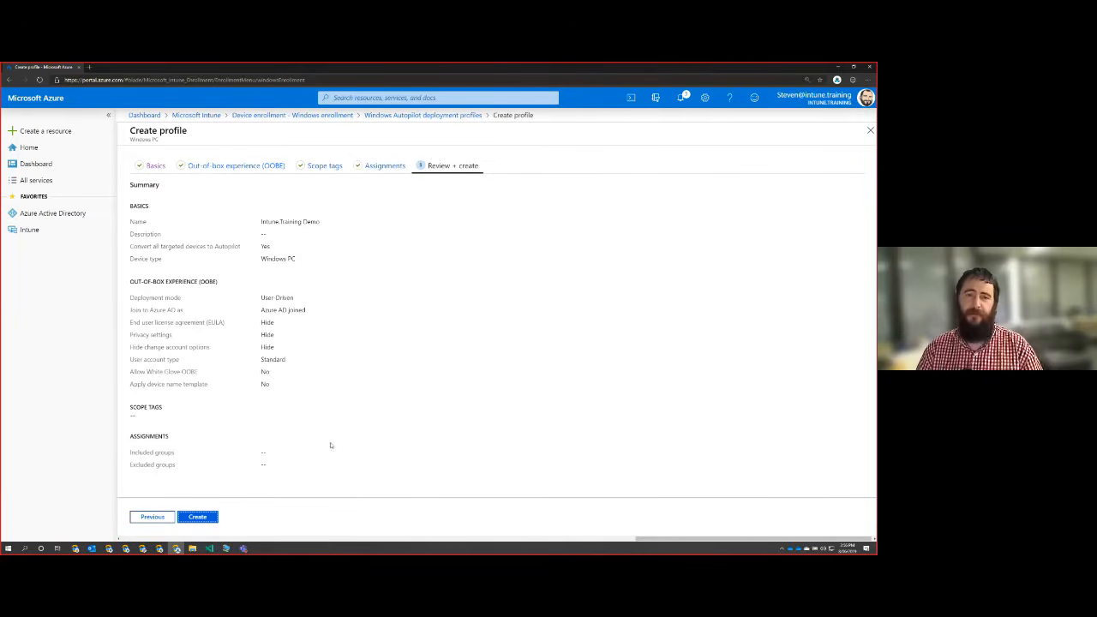
left_click(210, 517)
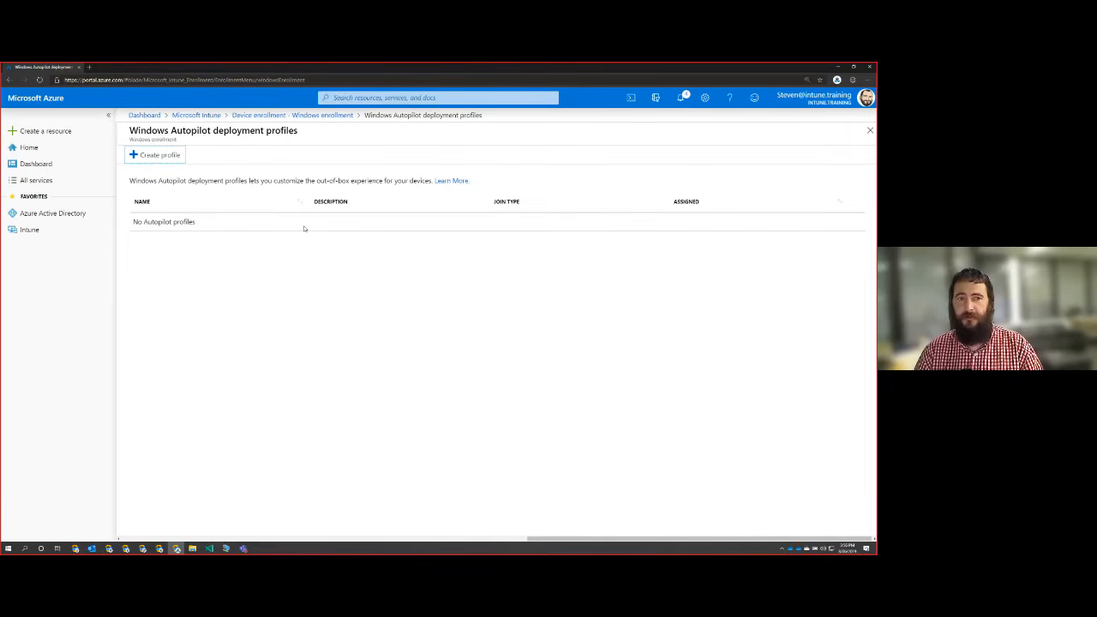
left_click(679, 99)
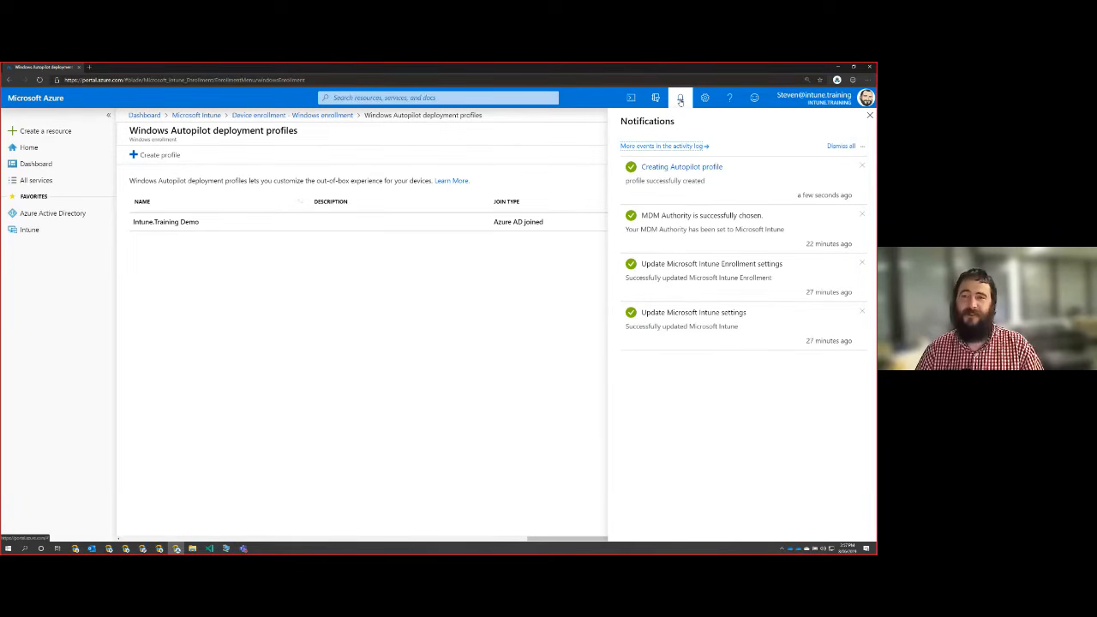
left_click(680, 99)
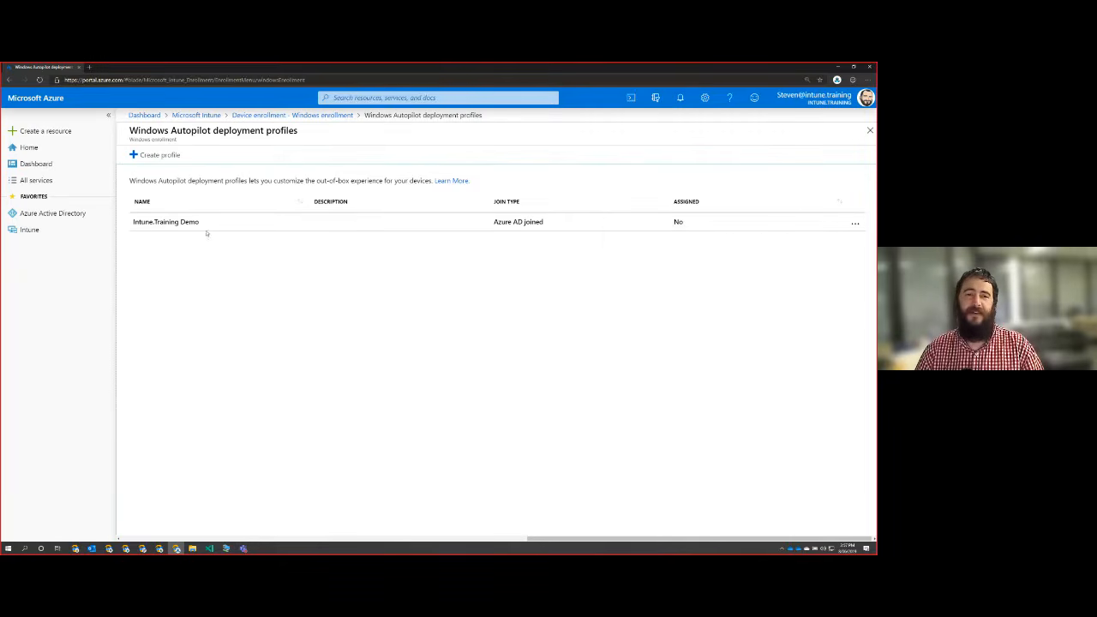
View the properties of the "Intune.Training Demo" deployment profile.
left_click(161, 225)
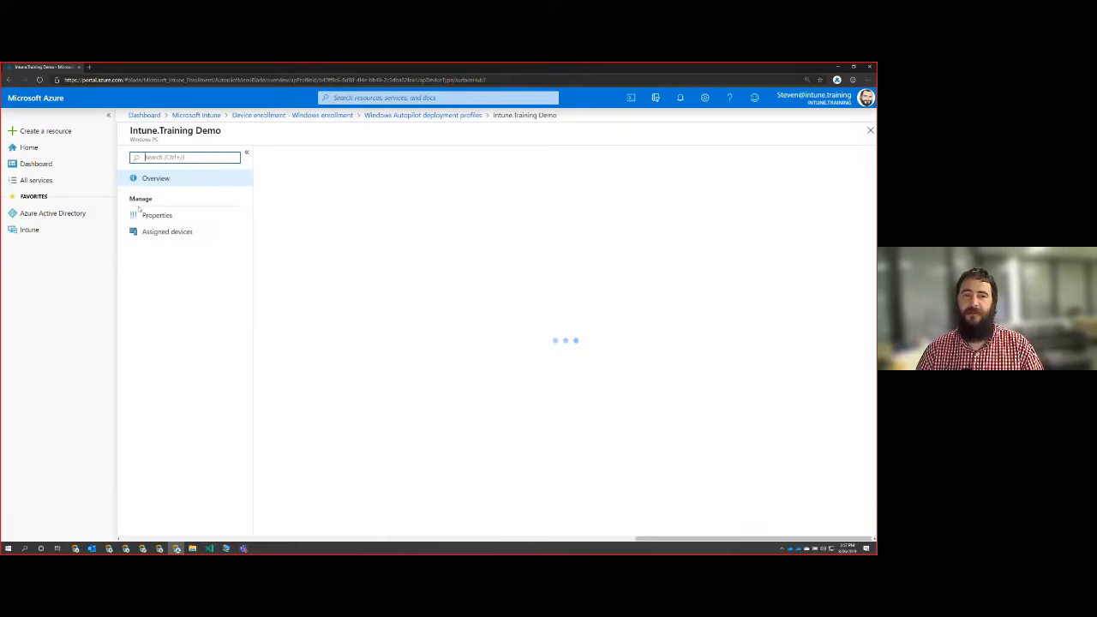
left_click(151, 216)
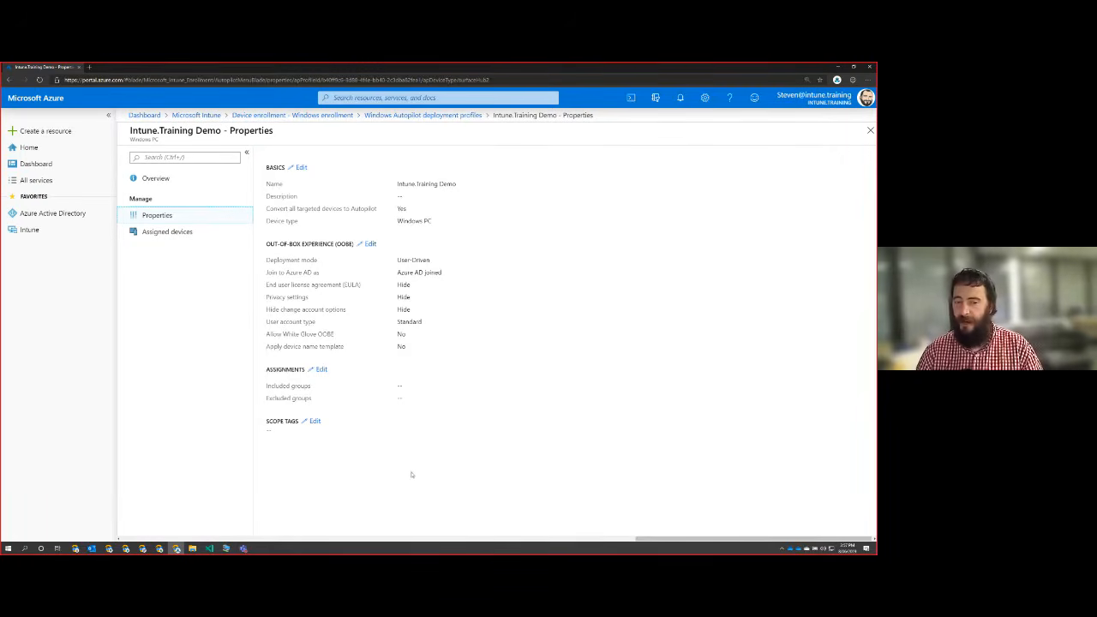
Switch to the getAutoPilotJson.ps1 script in Visual Studio Code and examine its install-module line for WindowsAutoPilotIntune.
left_click(224, 549)
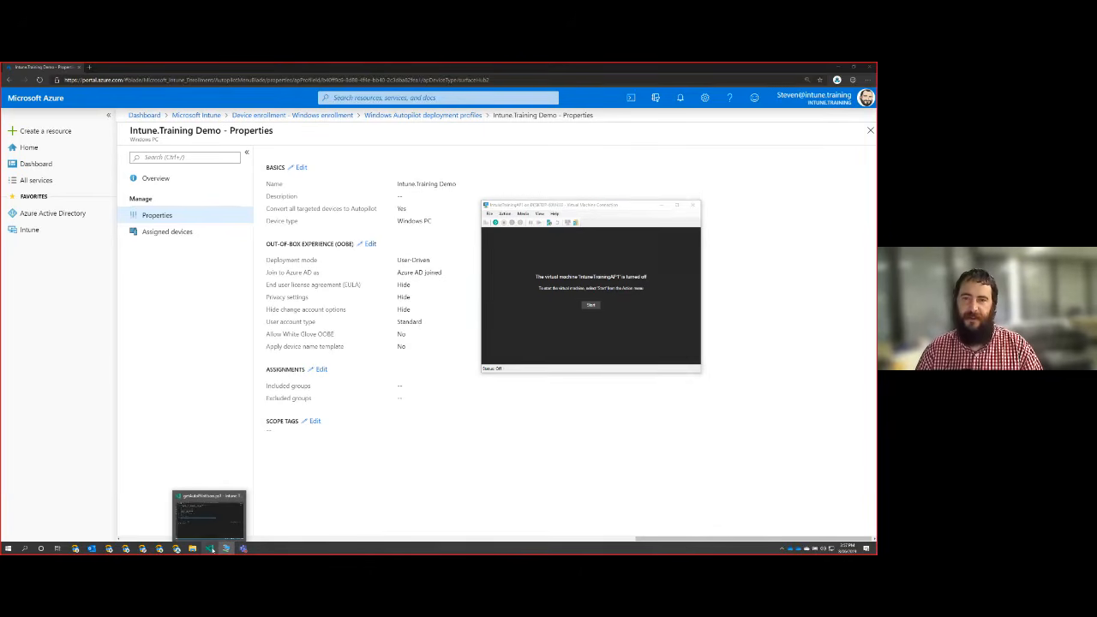
left_click(210, 546)
left_click(338, 237)
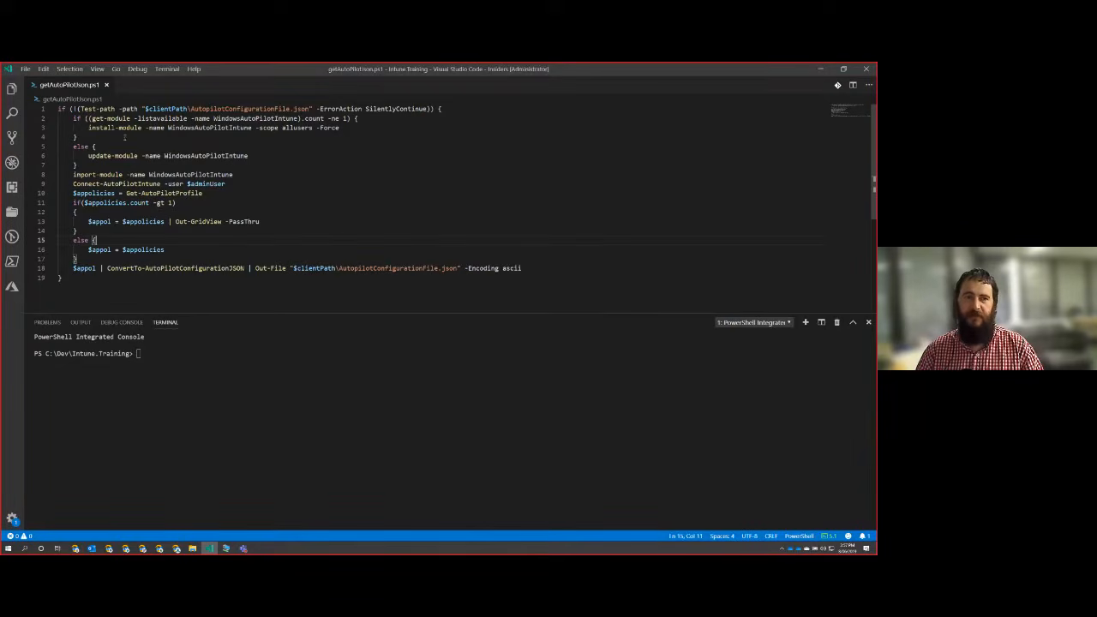
left_click_drag(89, 129, 346, 128)
left_click(346, 129)
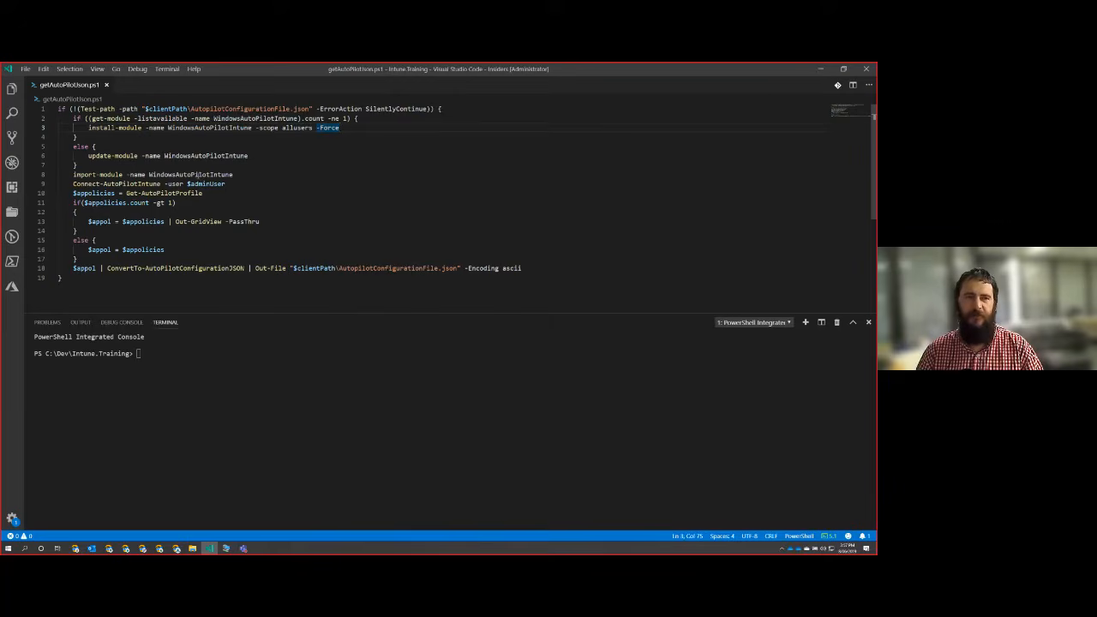
Run the script lines that import WindowsAutoPilotIntune and call Connect-AutoPilotIntune, and enter the admin's user principal name.
left_click_drag(73, 175, 53, 189)
key("F8")
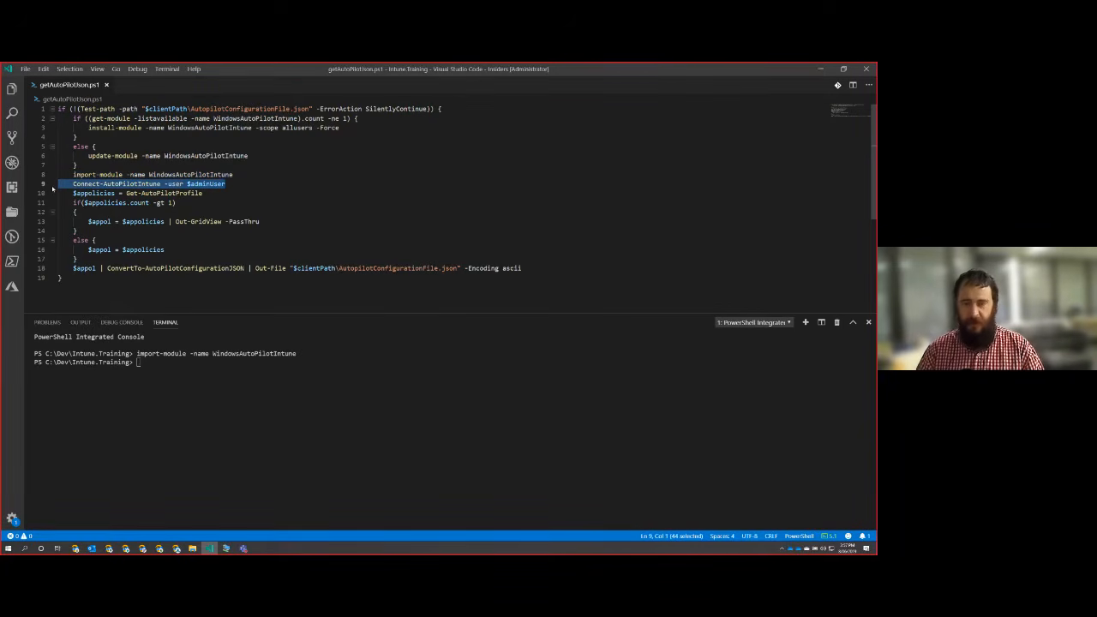
key("F8")
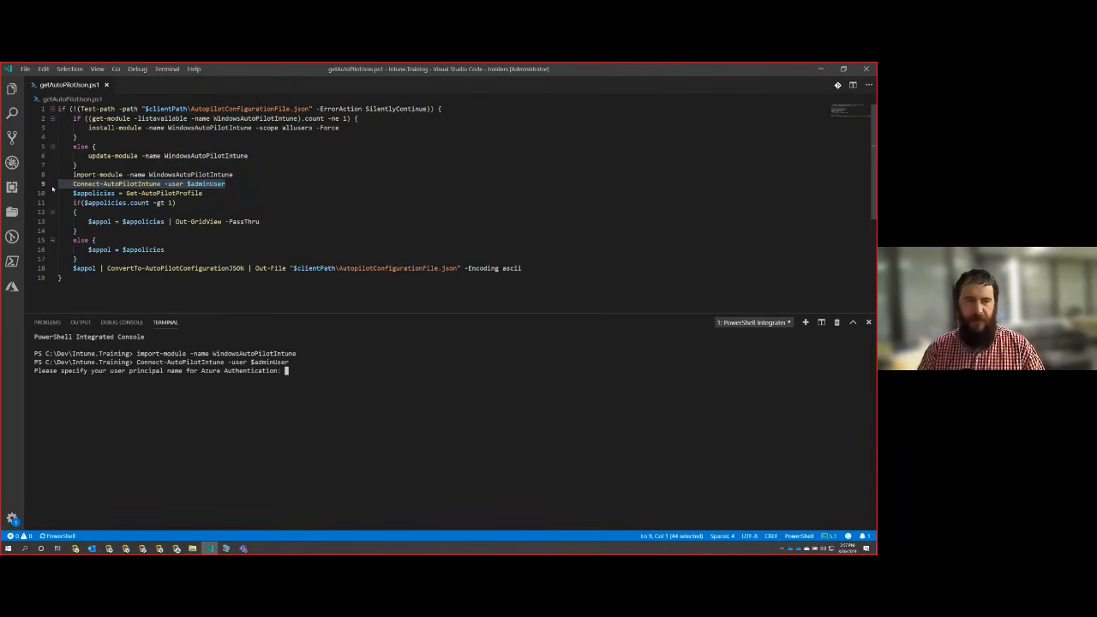
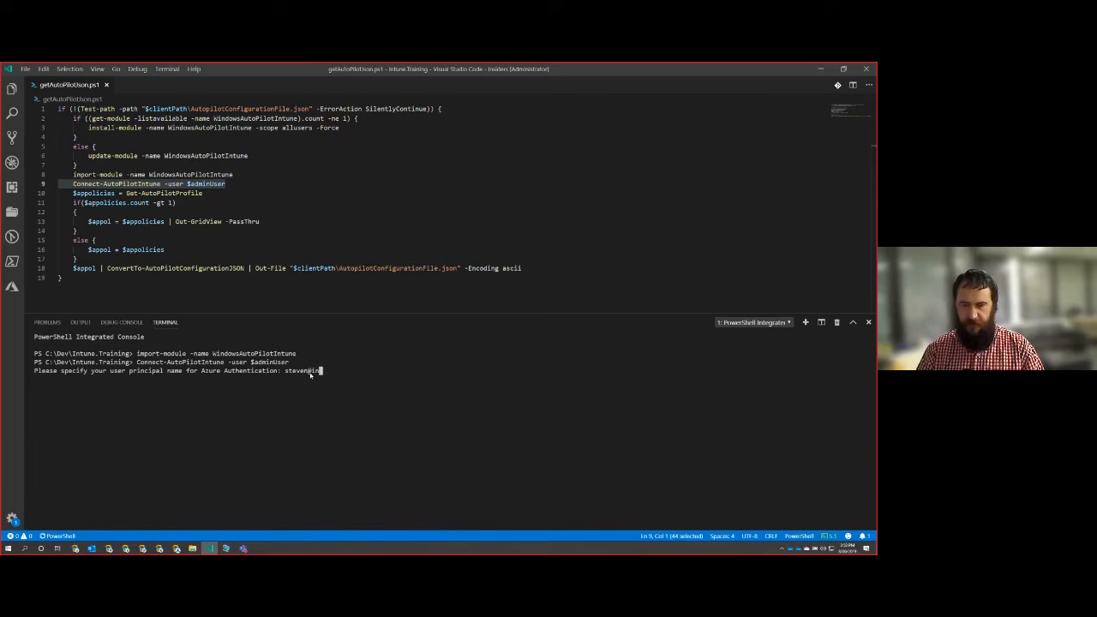
key("Return")
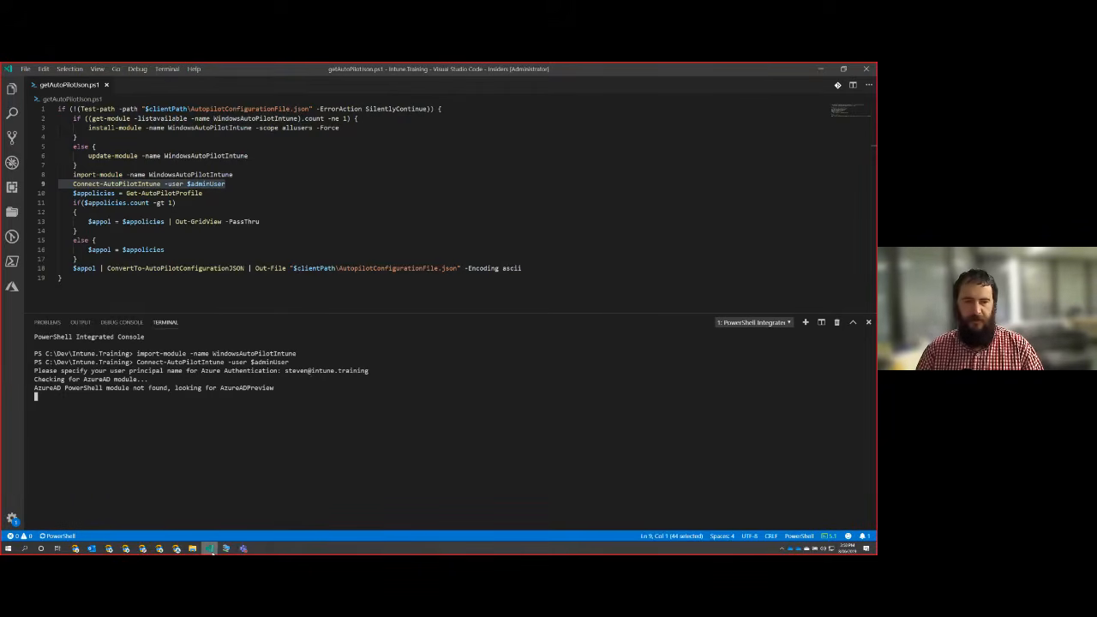
Bring up the Microsoft account sign-in window and sign in with the account password.
mouse_move(210, 548)
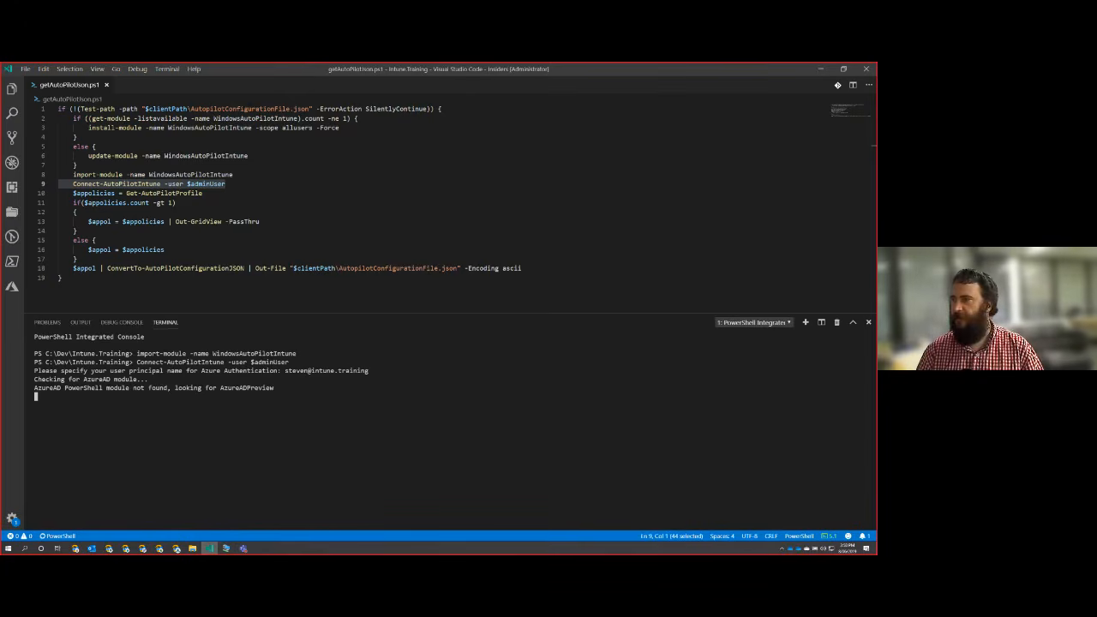
key("alt+Tab")
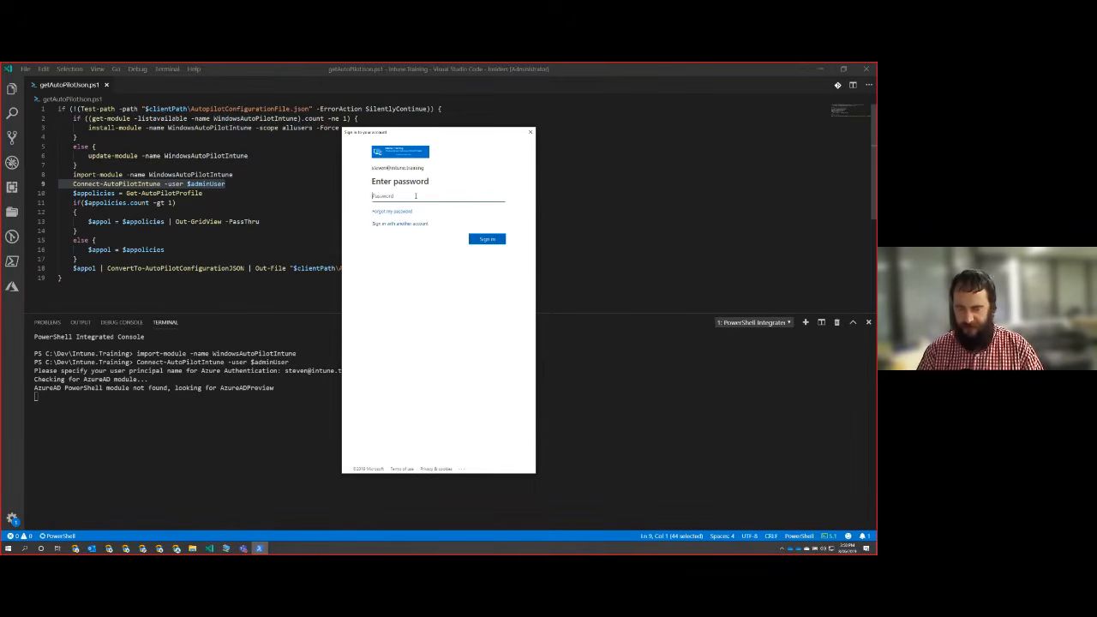
type("*****")
key("Return")
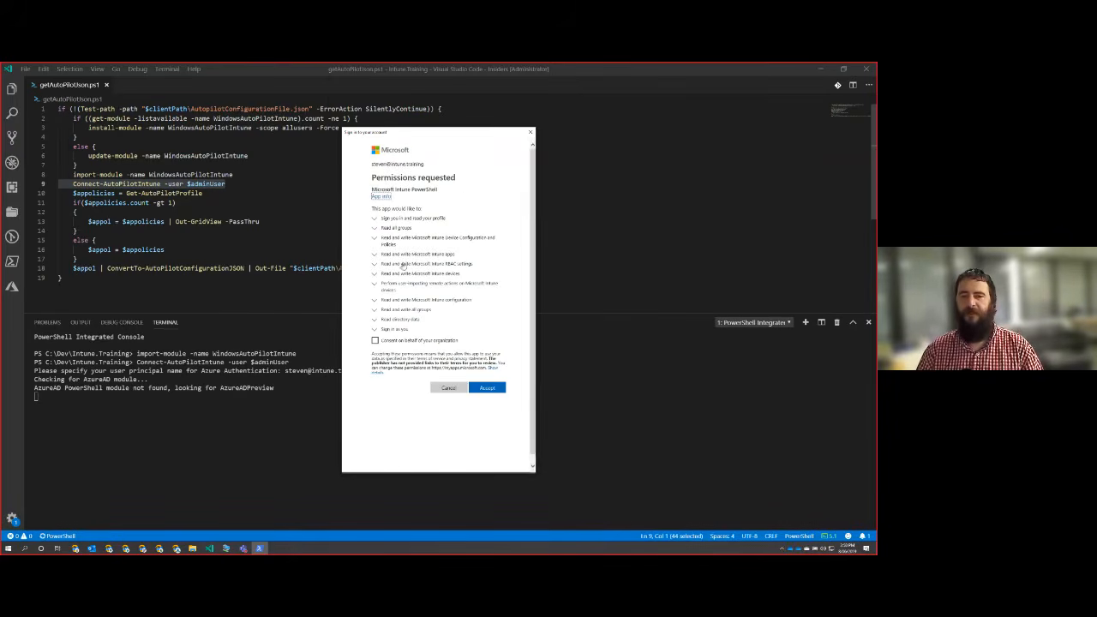
Review the permissions requested by Microsoft Intune PowerShell, consent on behalf of the organization, and accept them.
left_click(375, 341)
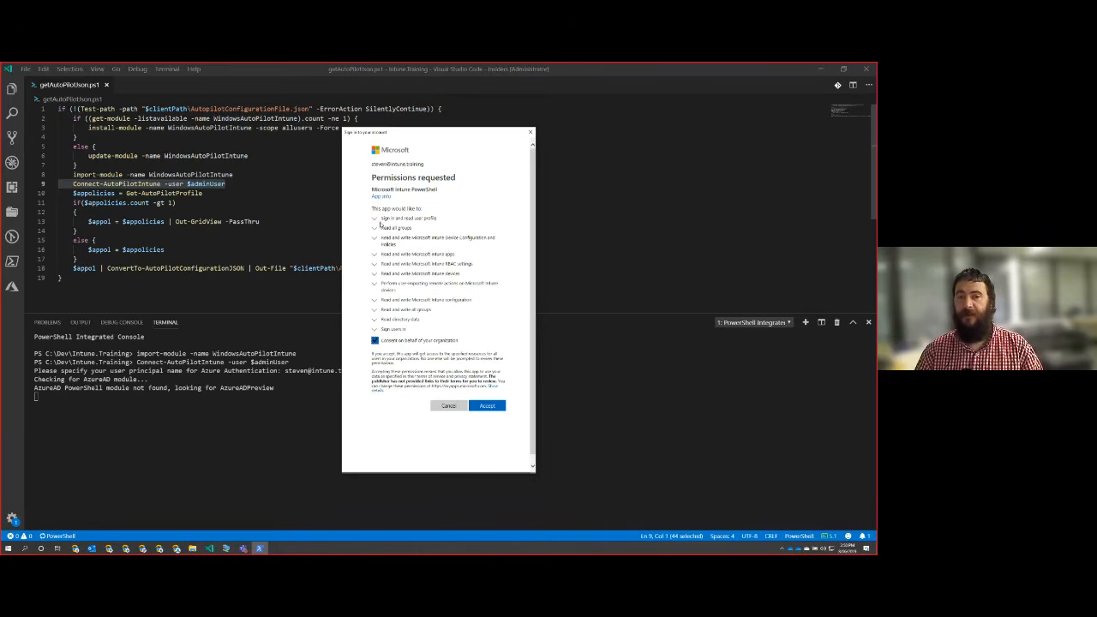
left_click(375, 219)
left_click(374, 220)
left_click(375, 231)
left_click(374, 231)
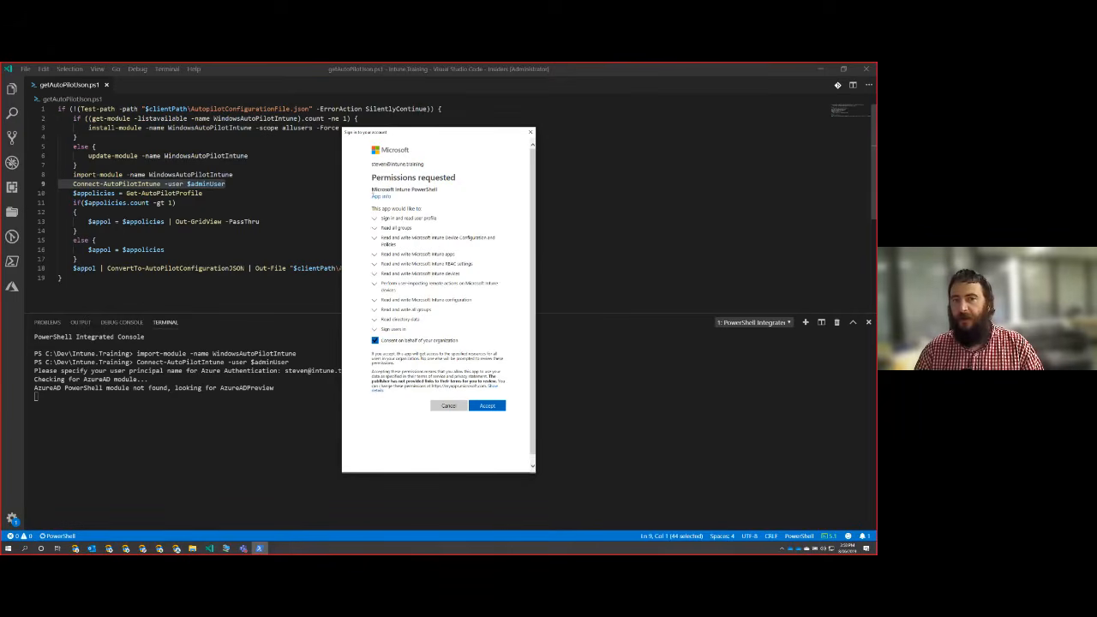
left_click_drag(370, 189, 448, 192)
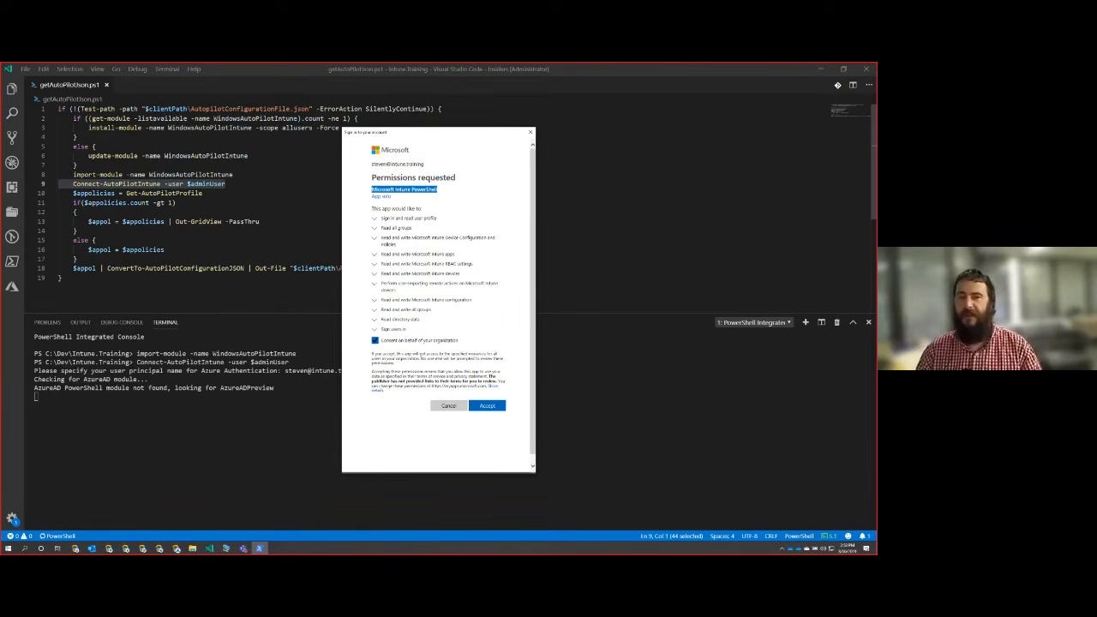
left_click(467, 181)
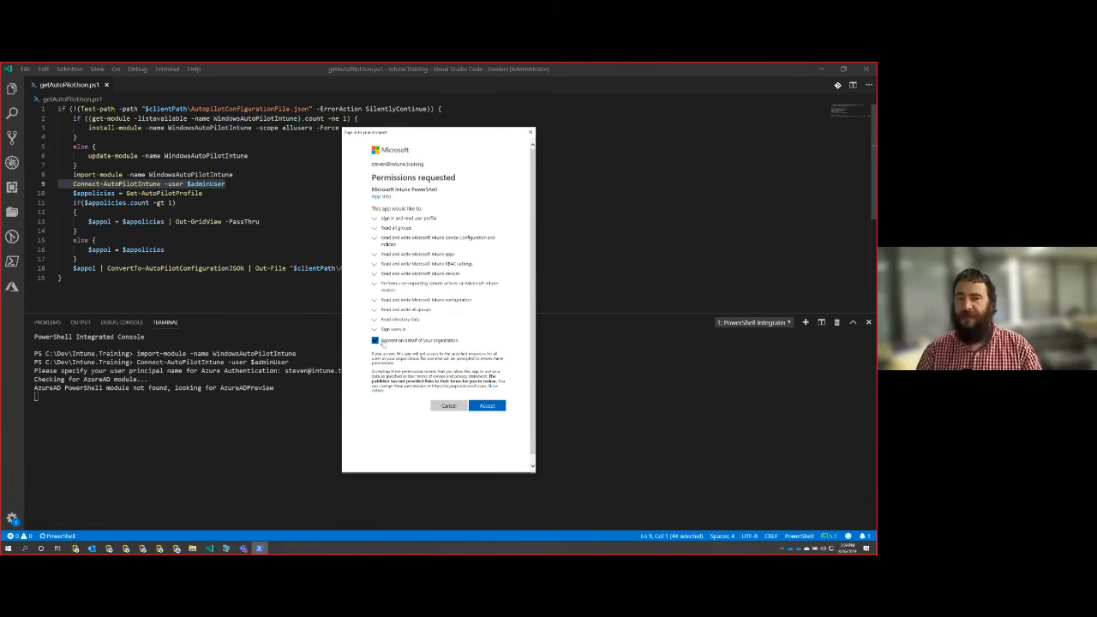
left_click(486, 406)
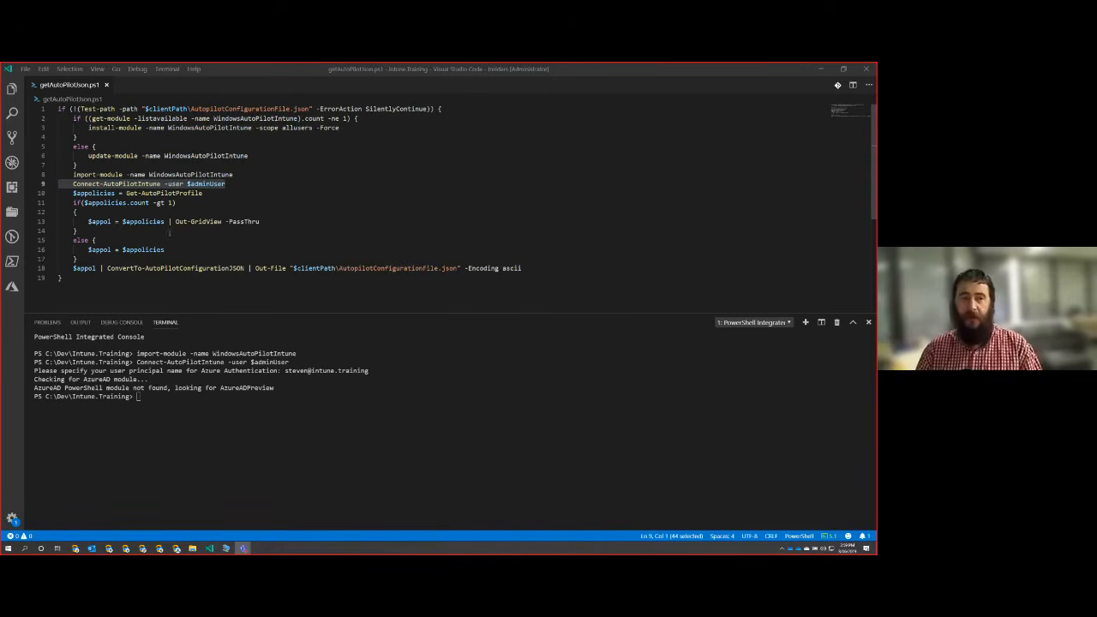
Run the script line that stores Get-AutoPilotProfile in $appolicies, and output the variable to check the profile's display name.
left_click(206, 193)
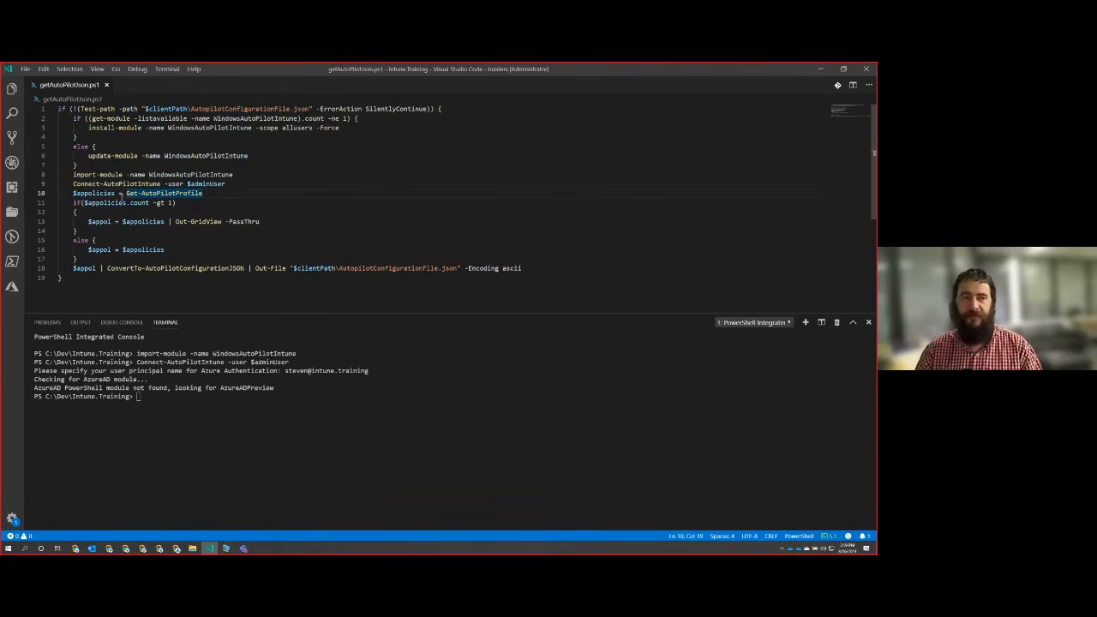
key("shift+Home")
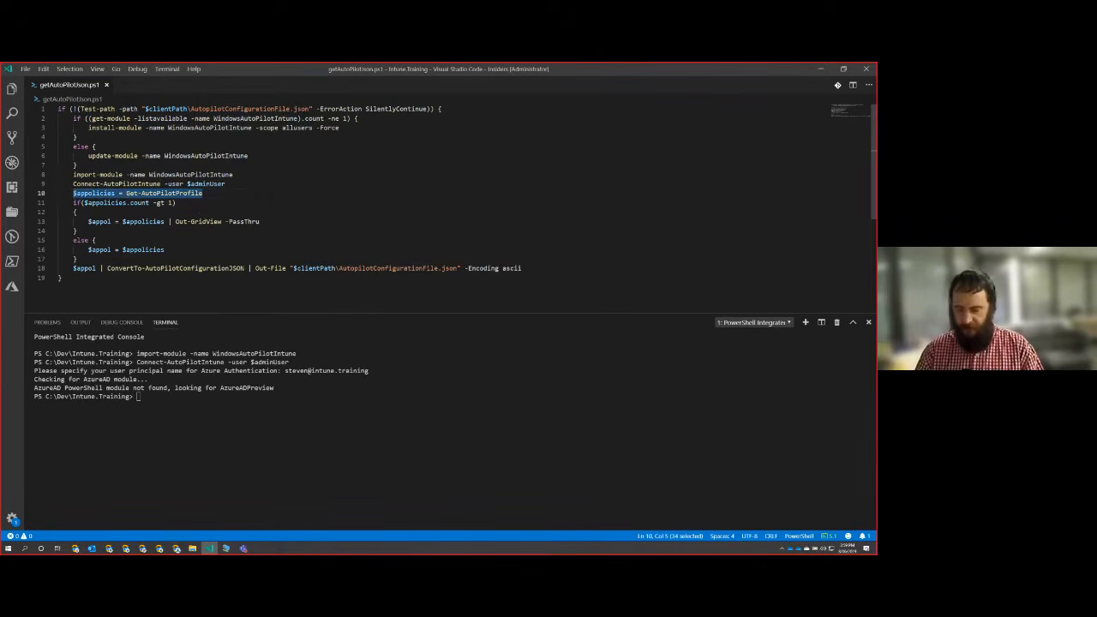
key("F8")
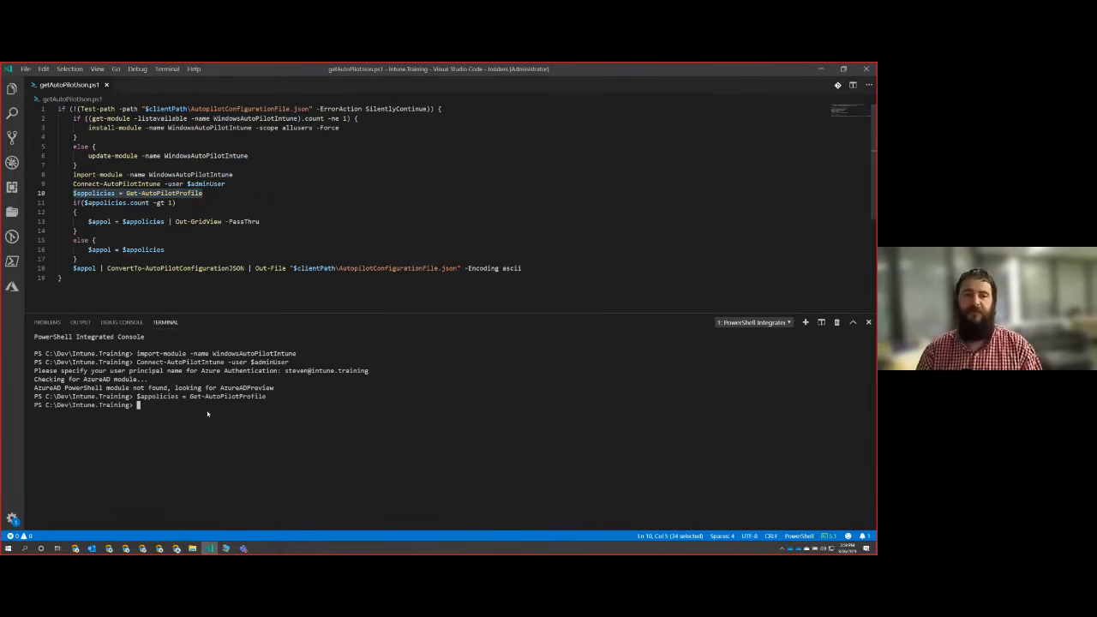
type("$appolicies")
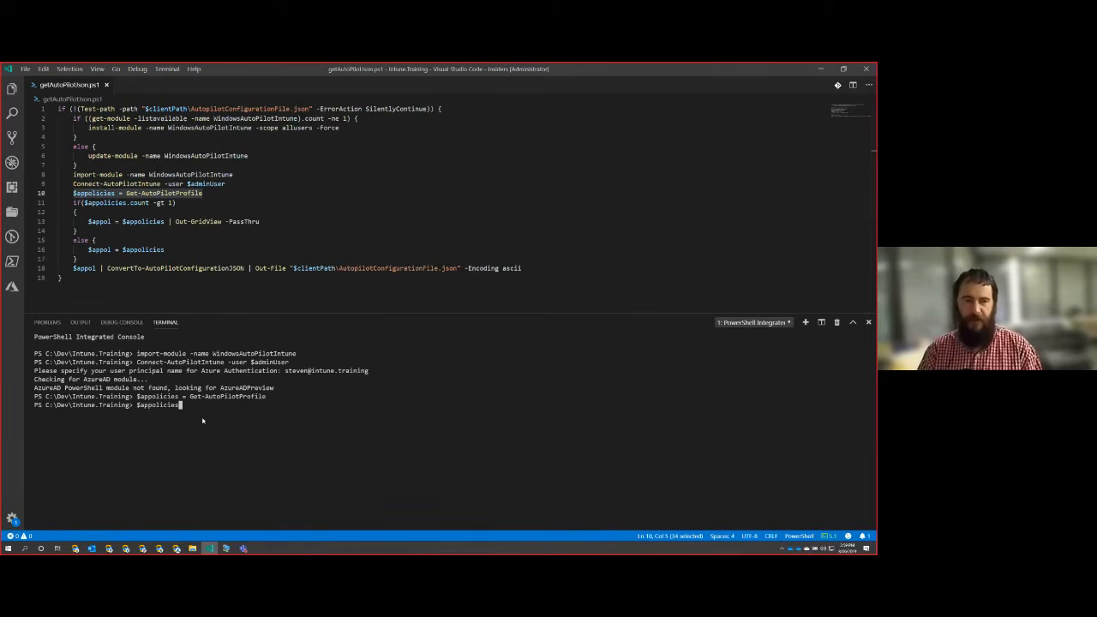
key("Return")
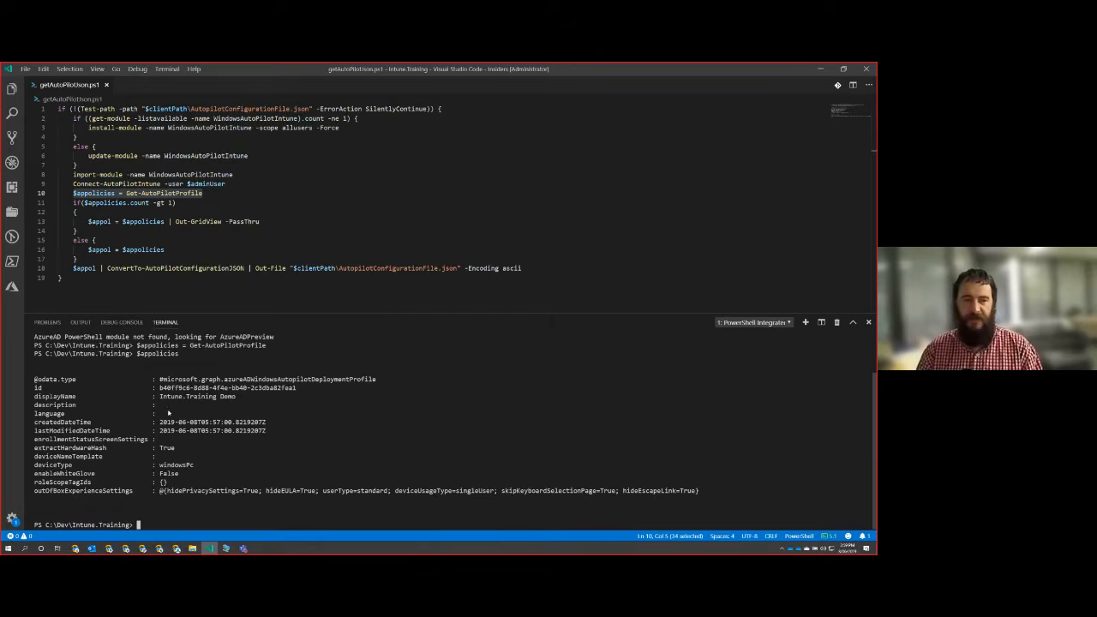
left_click_drag(160, 396, 237, 398)
left_click(232, 460)
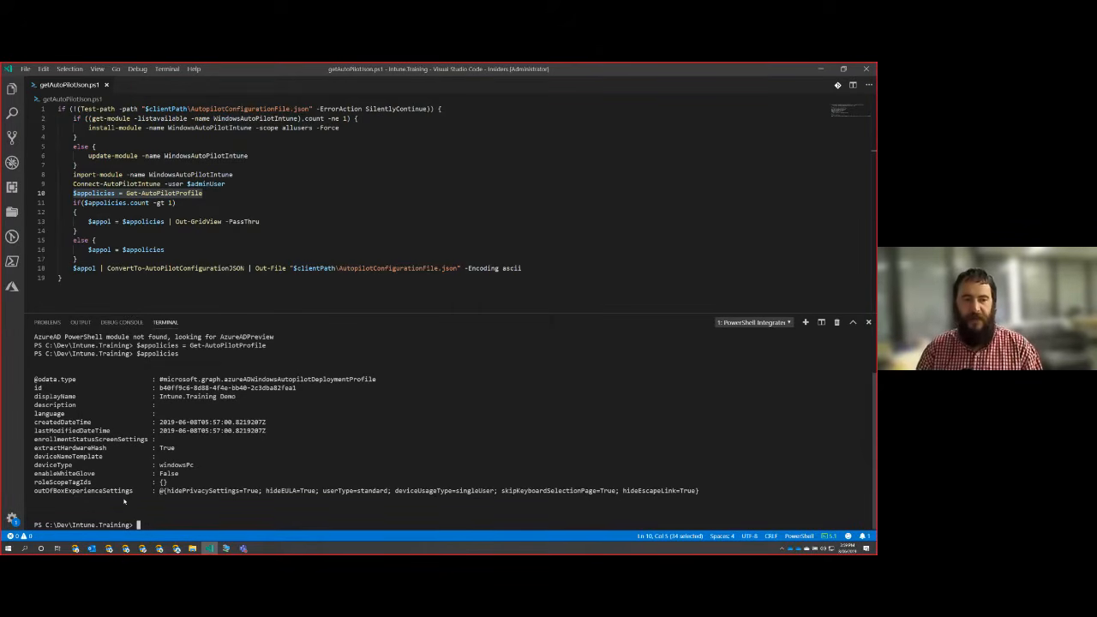
Output the outOfBoxExperienceSettings property of $appolicies in the terminal.
key("Up")
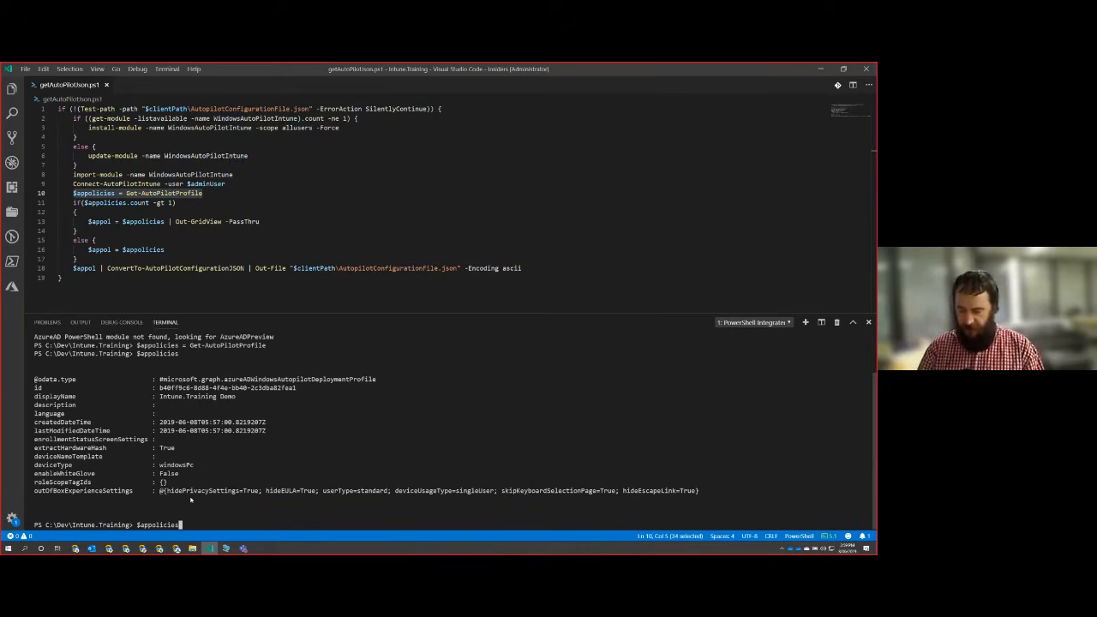
type(".outOfBoxExperienceSettings")
key("Return")
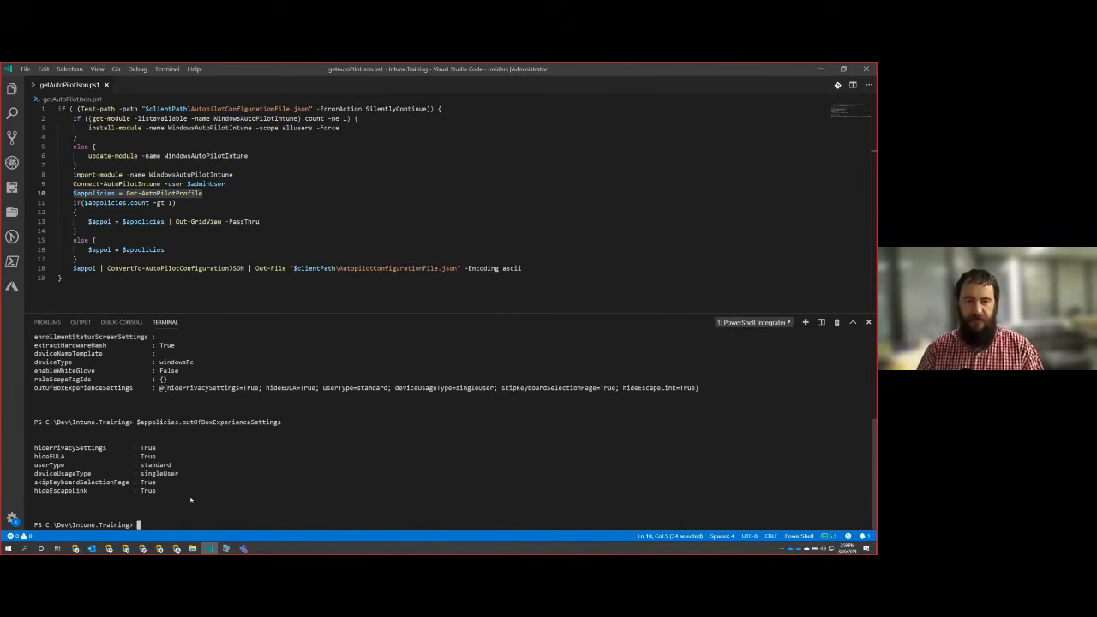
Examine the out-of-box experience values from privacy settings to escape link, and compare them with the full profile output.
left_click_drag(37, 447, 174, 449)
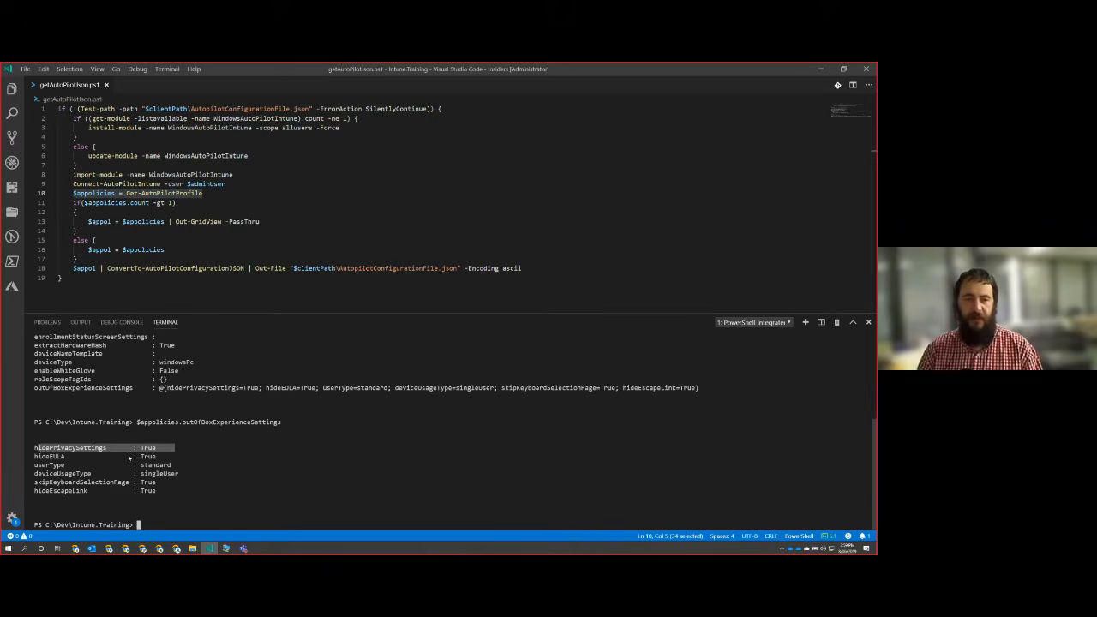
left_click(80, 461)
left_click_drag(50, 465, 145, 484)
left_click_drag(53, 492, 156, 491)
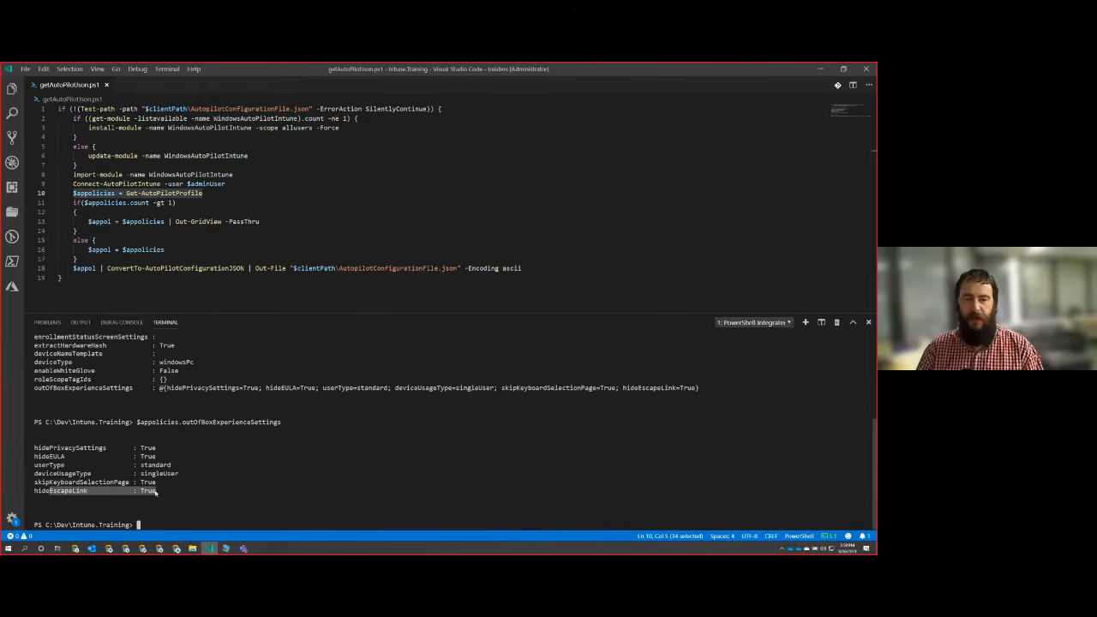
left_click(266, 482)
scroll(267, 483, "up", 3)
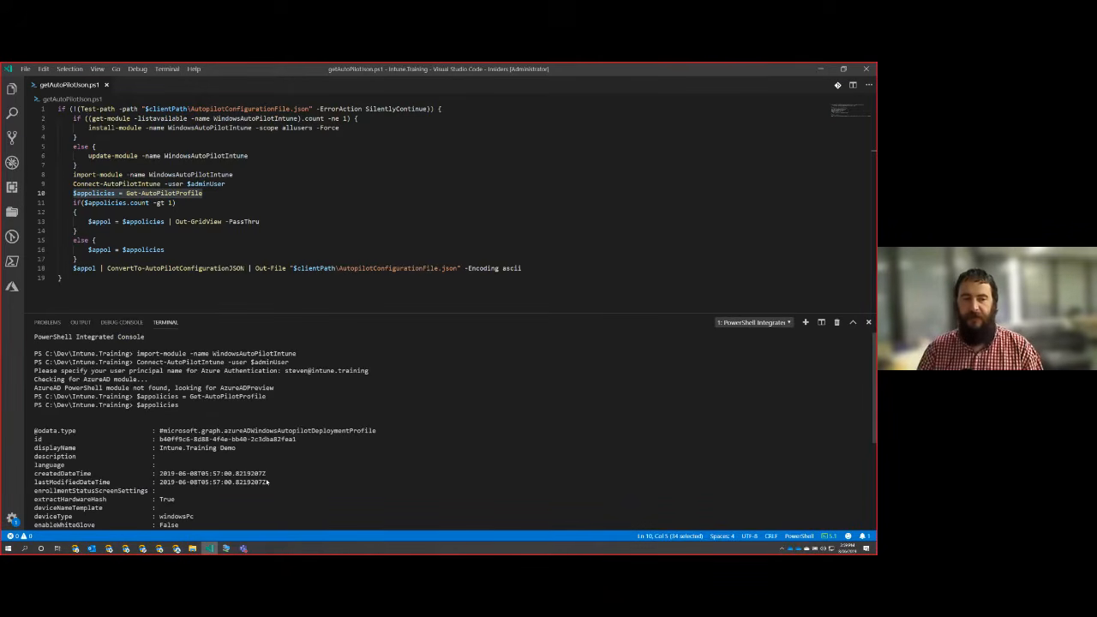
scroll(266, 482, "down", 3)
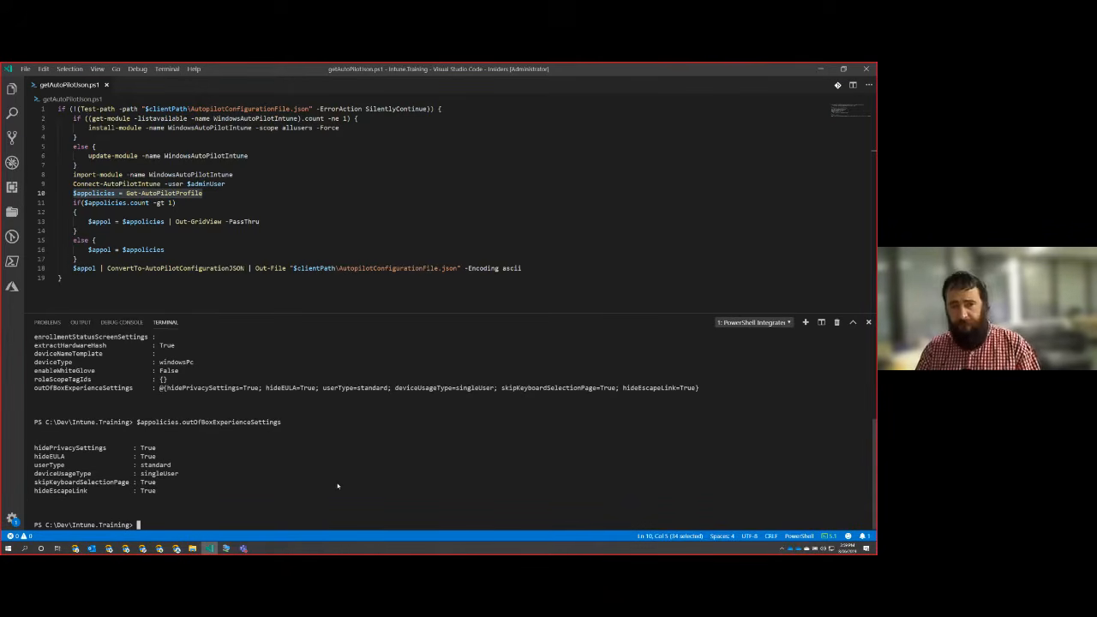
scroll(330, 483, "up", 2)
scroll(321, 481, "up", 2)
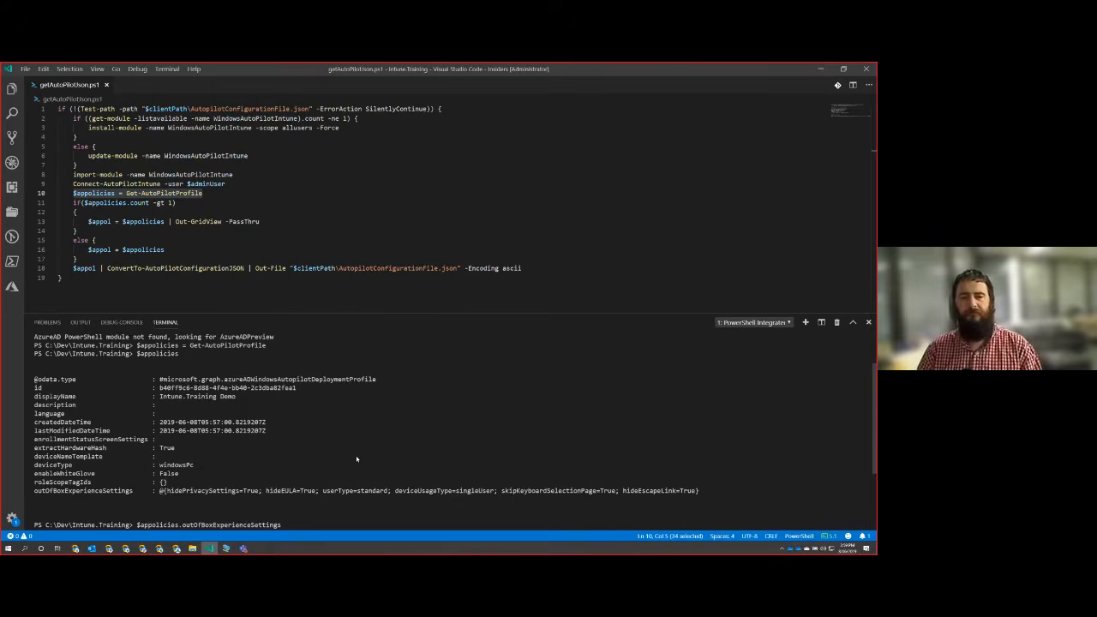
Run the script line in the else block that assigns $appolicies to $appol.
key("Return")
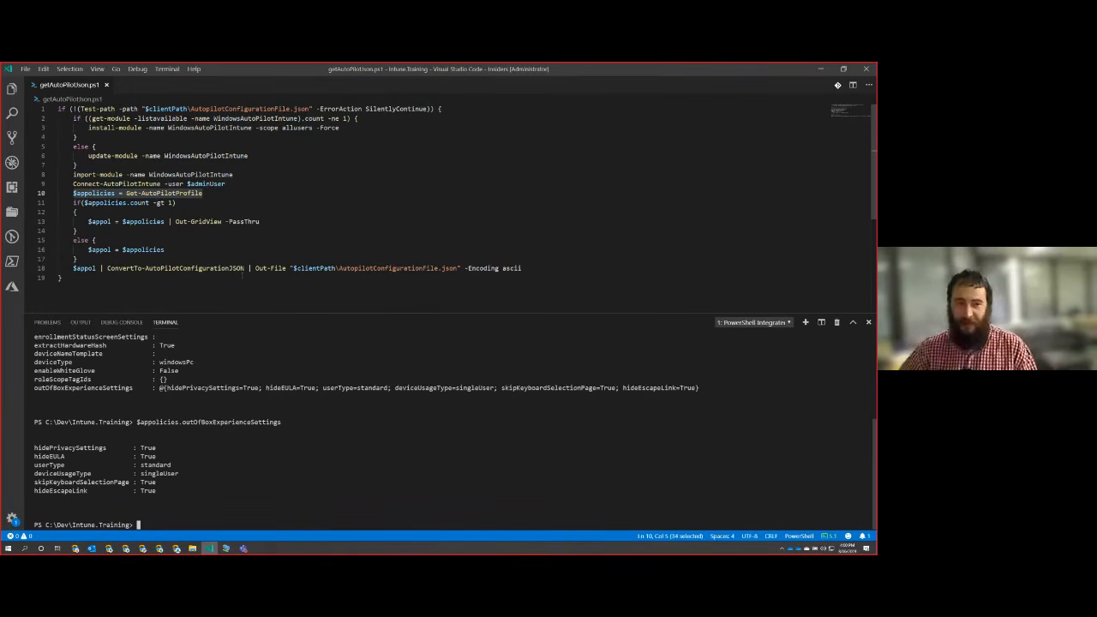
left_click(171, 250)
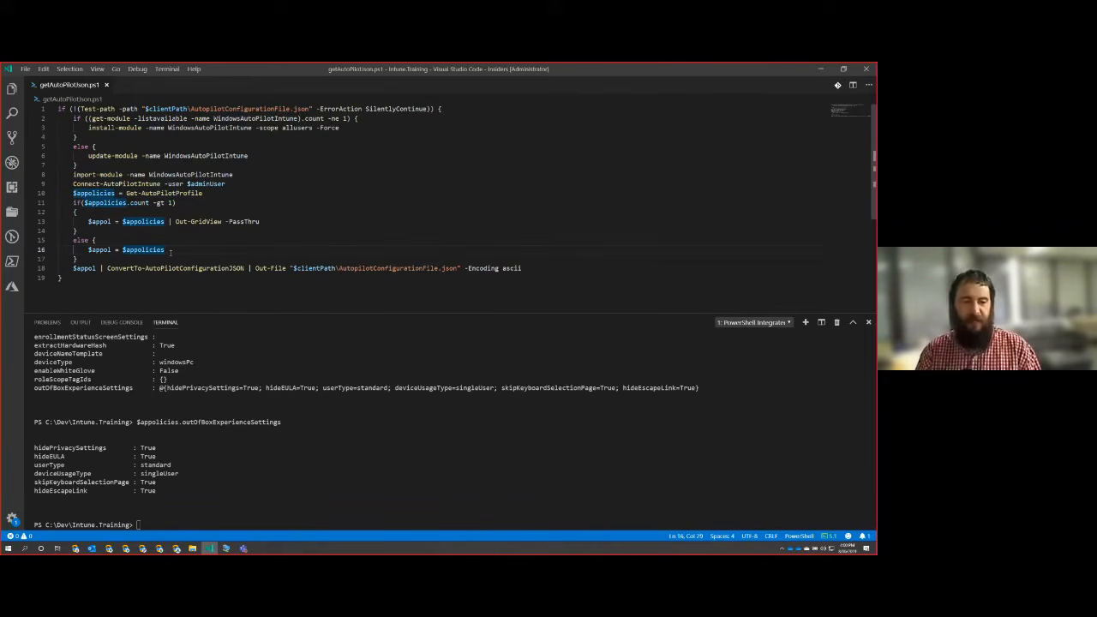
key("F8")
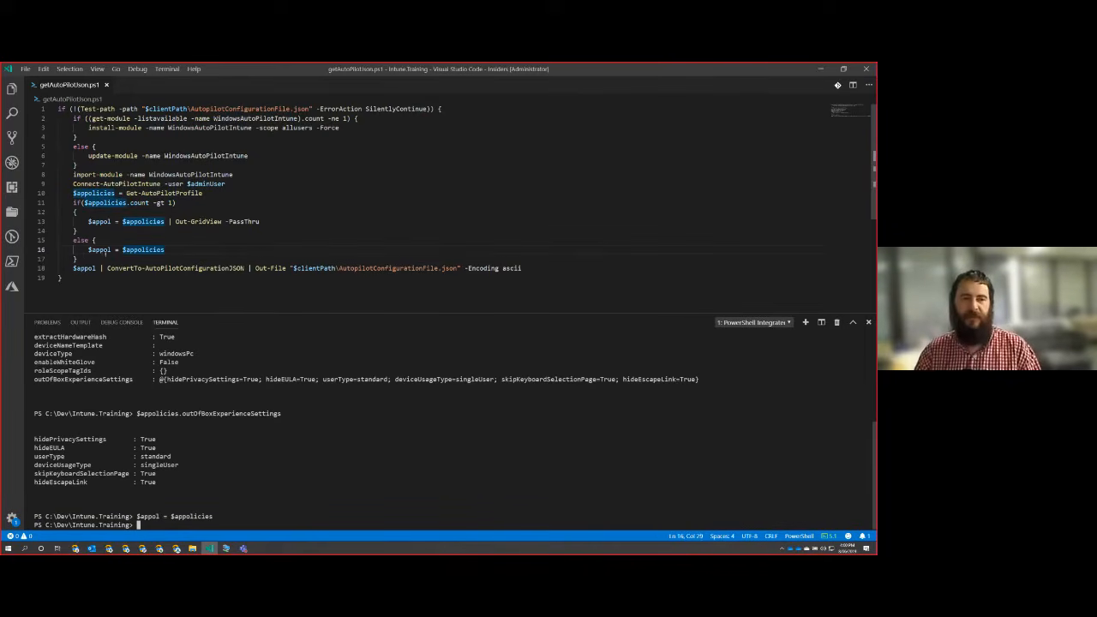
Try to export $appol through ConvertTo-AutoPilotConfigurationJSON to AutopilotConfigurationFile.json, and list the contents of the working folder.
left_click(74, 268)
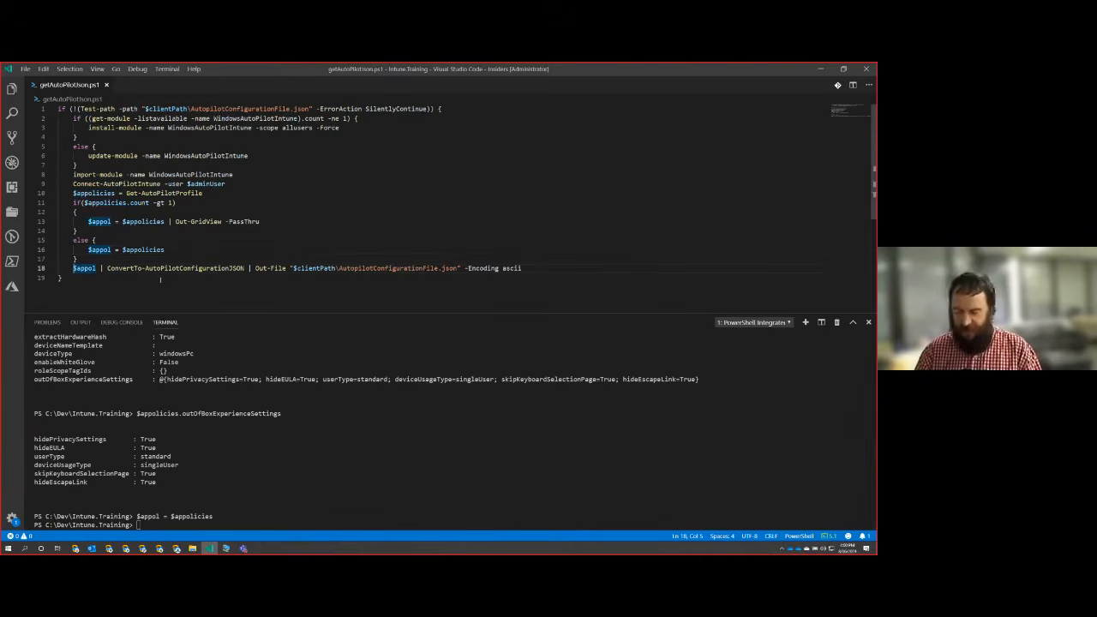
key("F8")
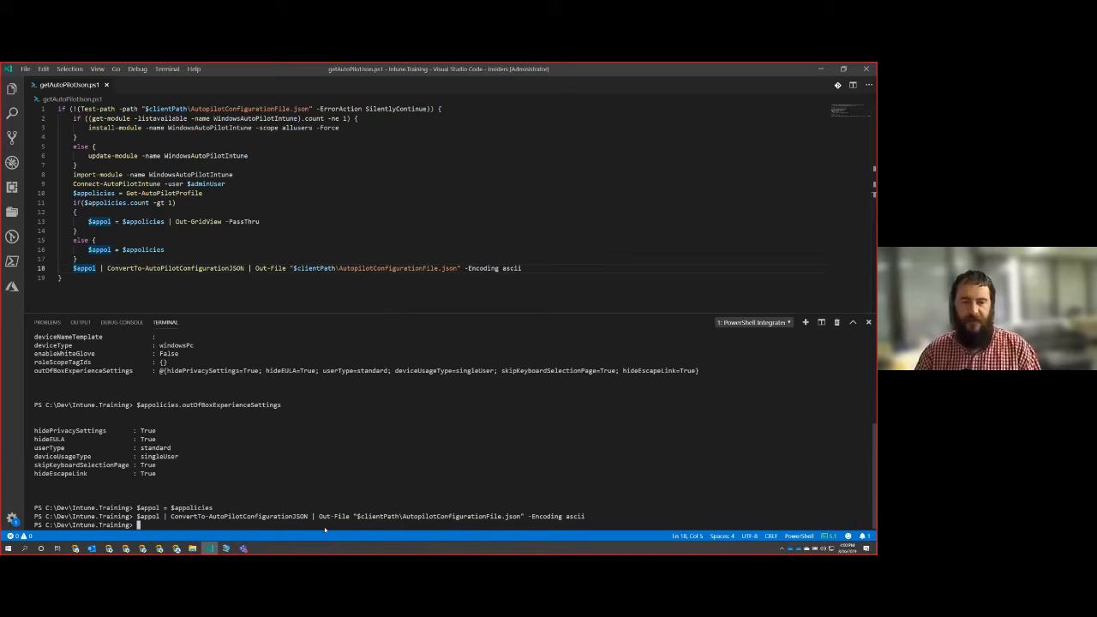
type("ls")
key("Return")
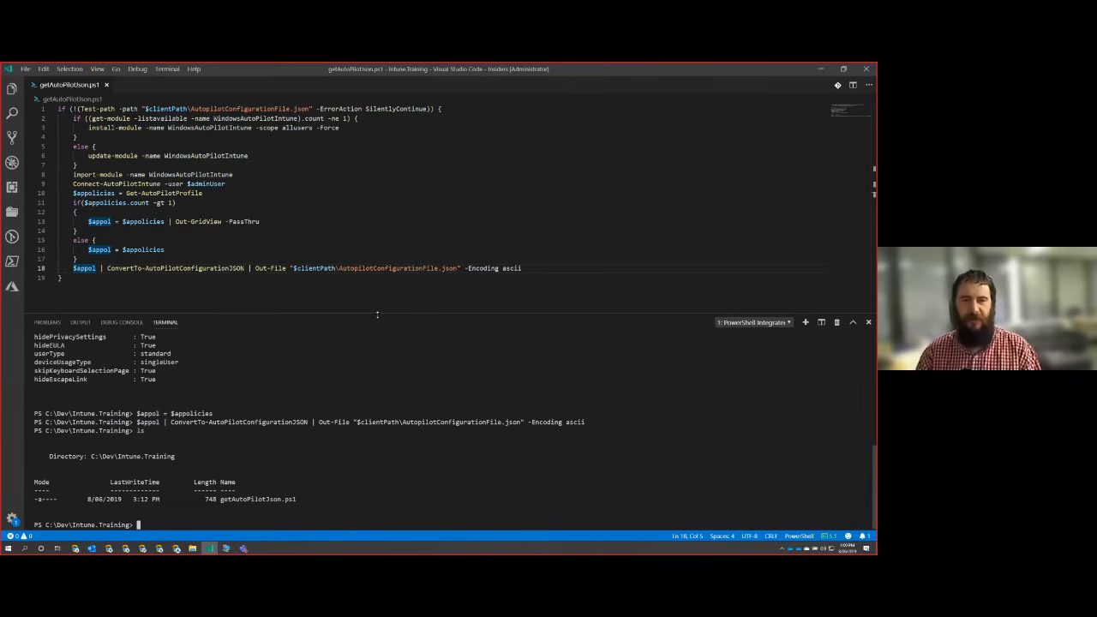
Define the $clientPath variable in the terminal as "C:\dev\Intune.Training".
left_click_drag(336, 269, 294, 268)
key("ctrl+c")
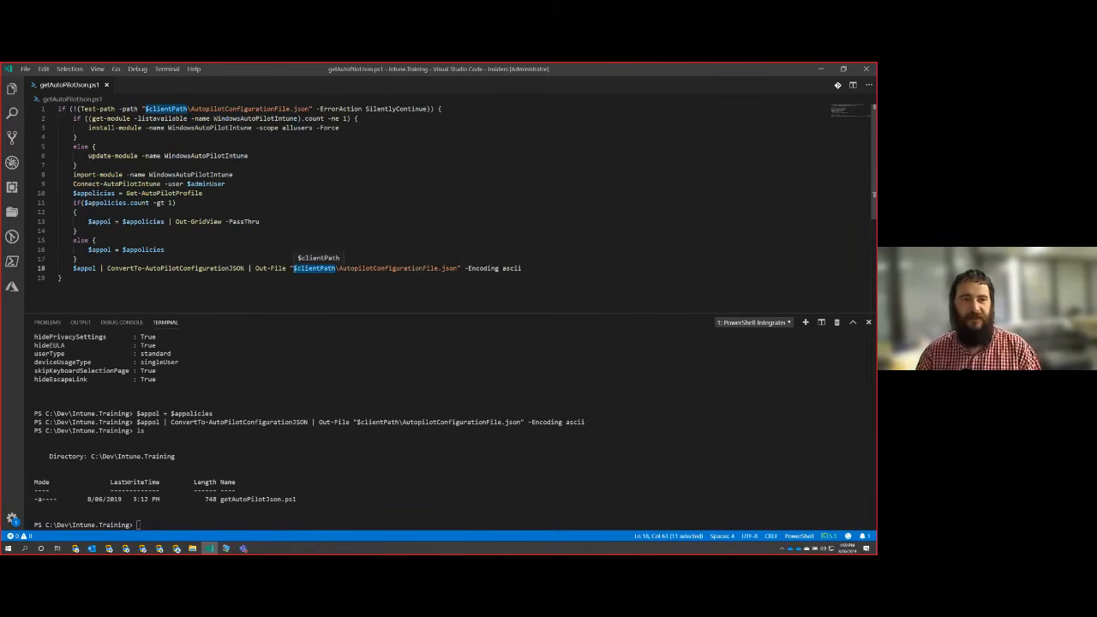
left_click(298, 526)
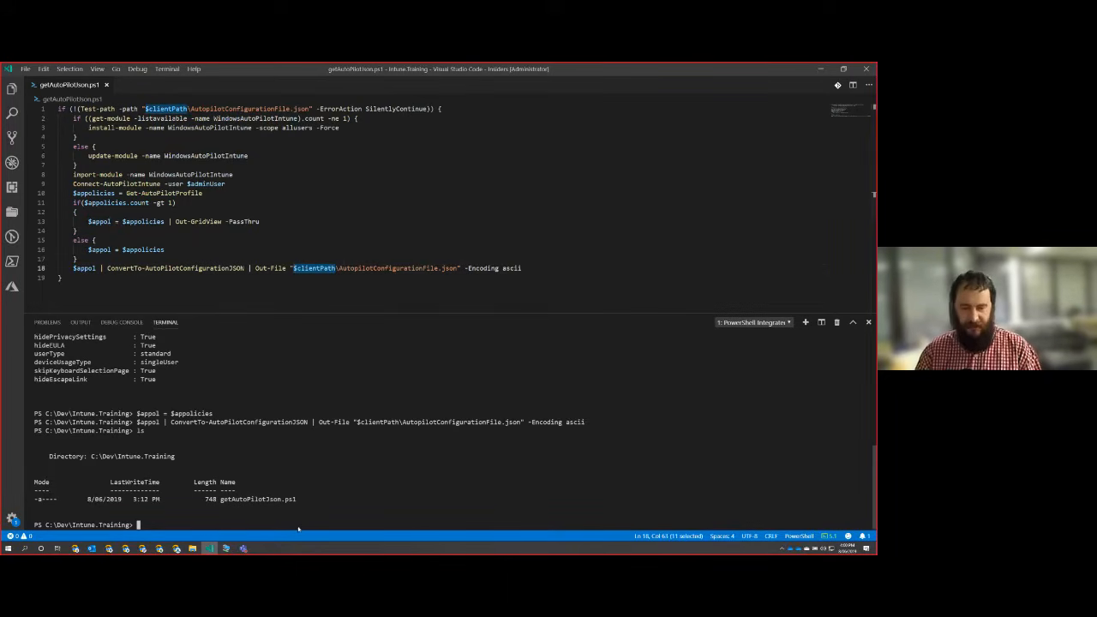
key("ctrl+v")
type("= ")
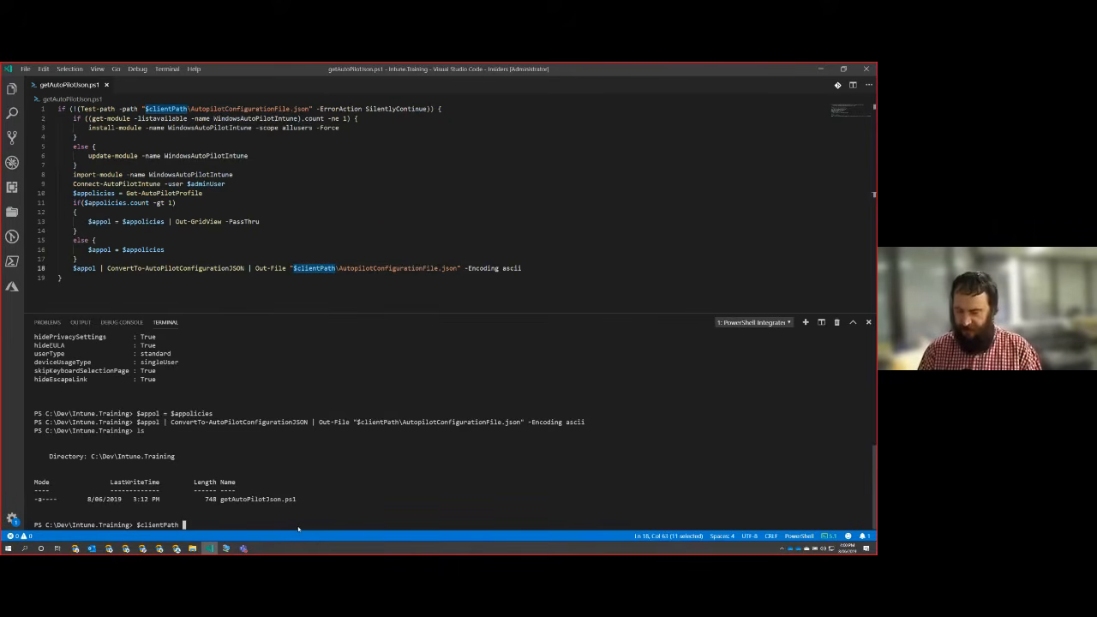
type("\"c:\\dev\\int")
key("Tab")
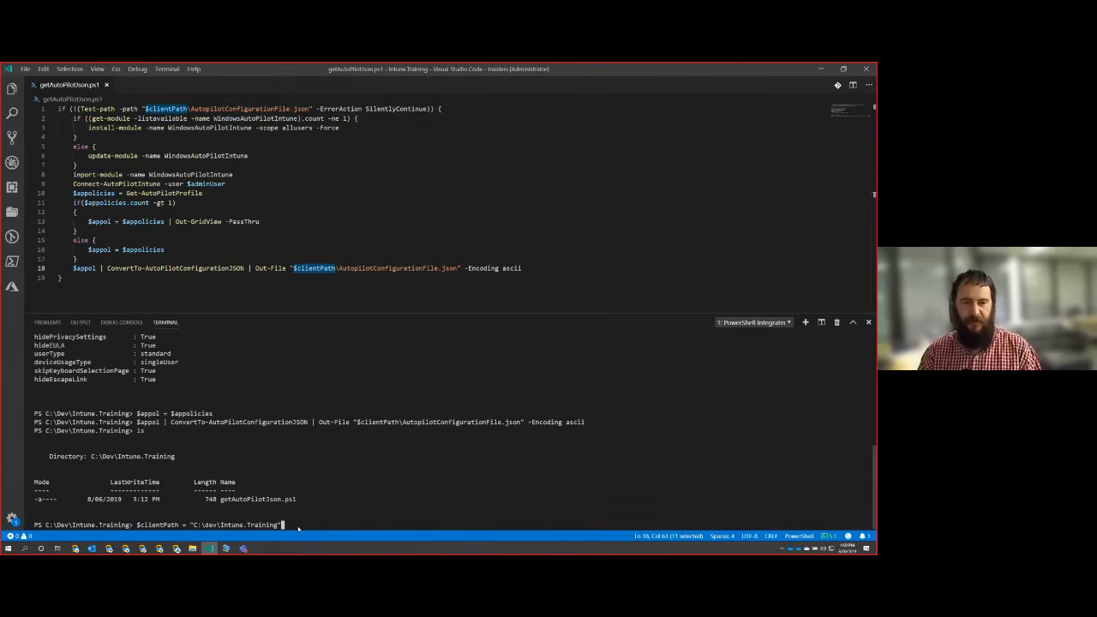
key("Return")
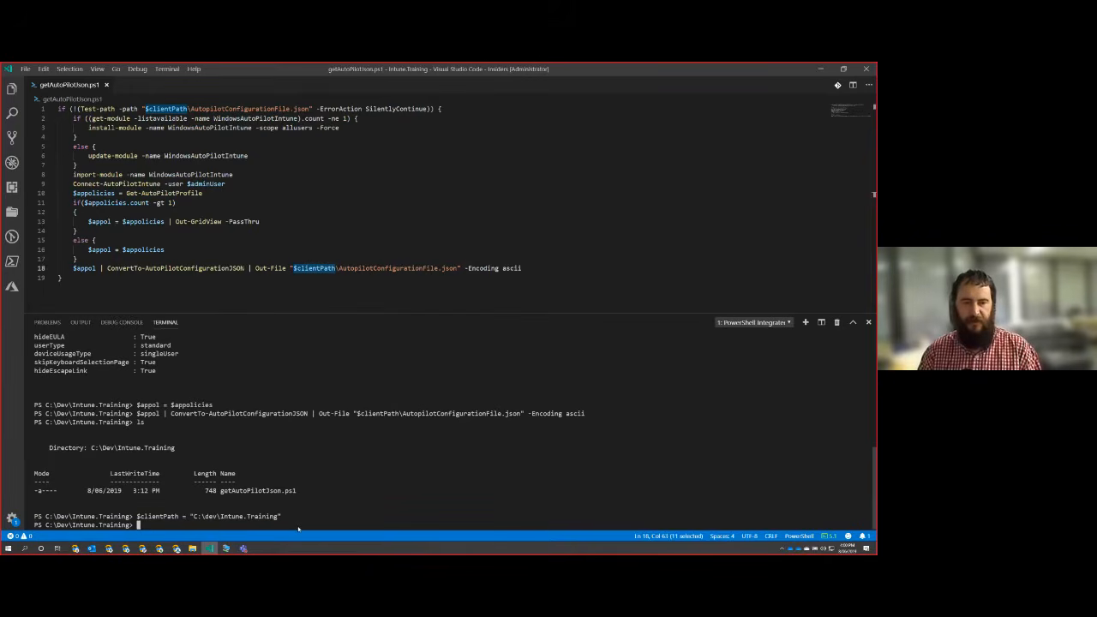
Run the script line that exports $appol to AutopilotConfigurationFile.json in ASCII encoding, and list the folder to check for the file.
left_click(501, 268)
key("F8")
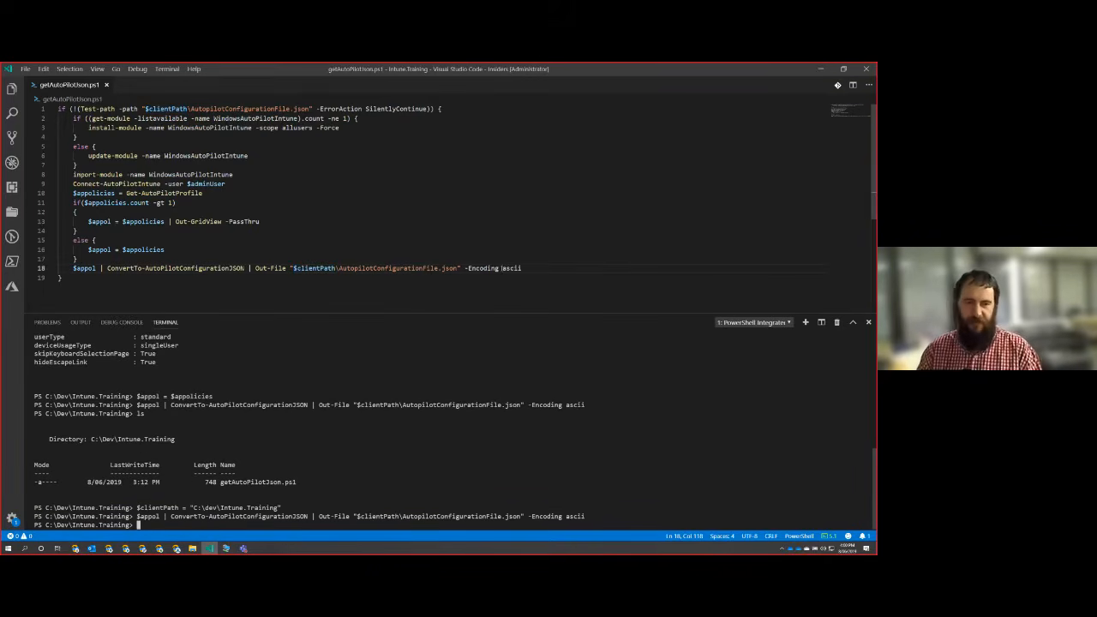
type("ls")
key("Return")
left_click_drag(339, 491, 223, 494)
right_click(226, 495)
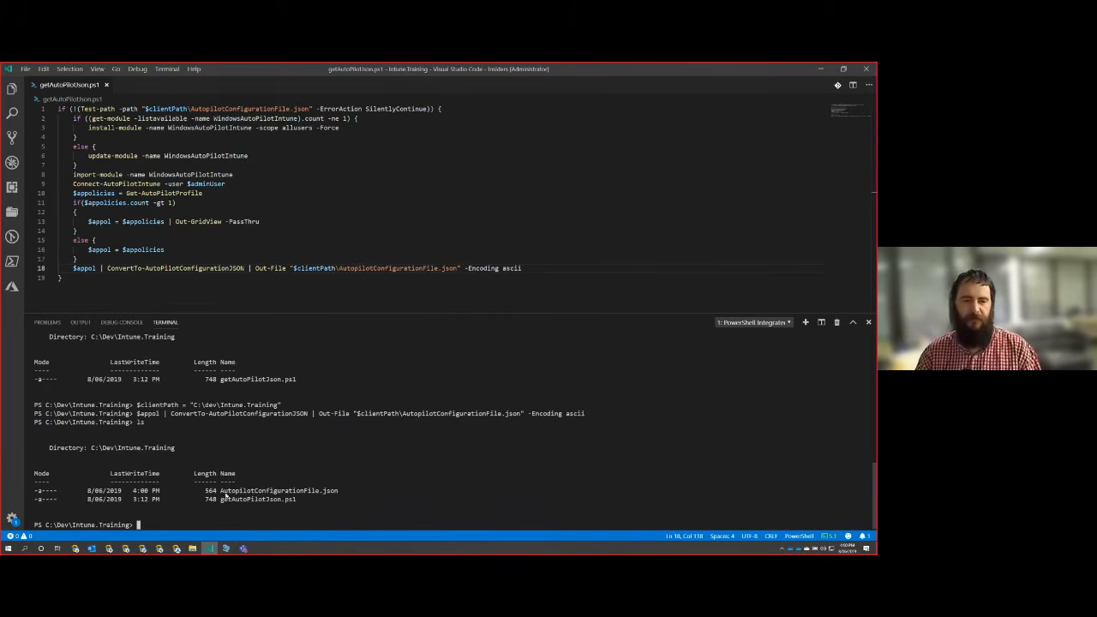
Open AutopilotConfigurationFile.json from the Intune.Training workspace in the editor, and hide the file explorer again.
left_click(12, 88)
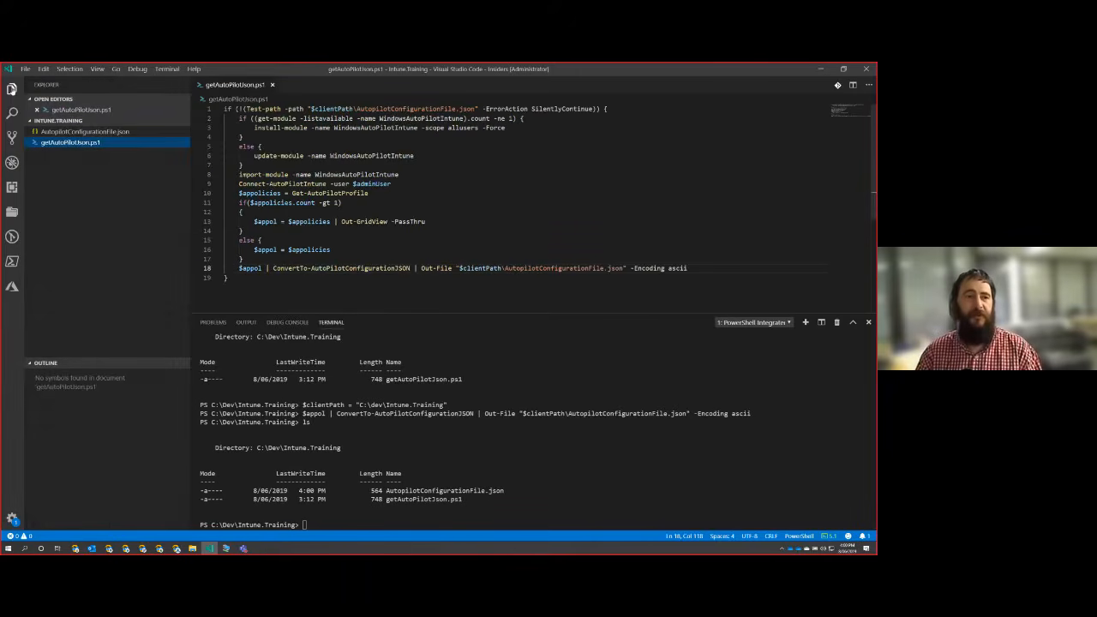
left_click(77, 131)
key("ctrl+b")
left_click(244, 220)
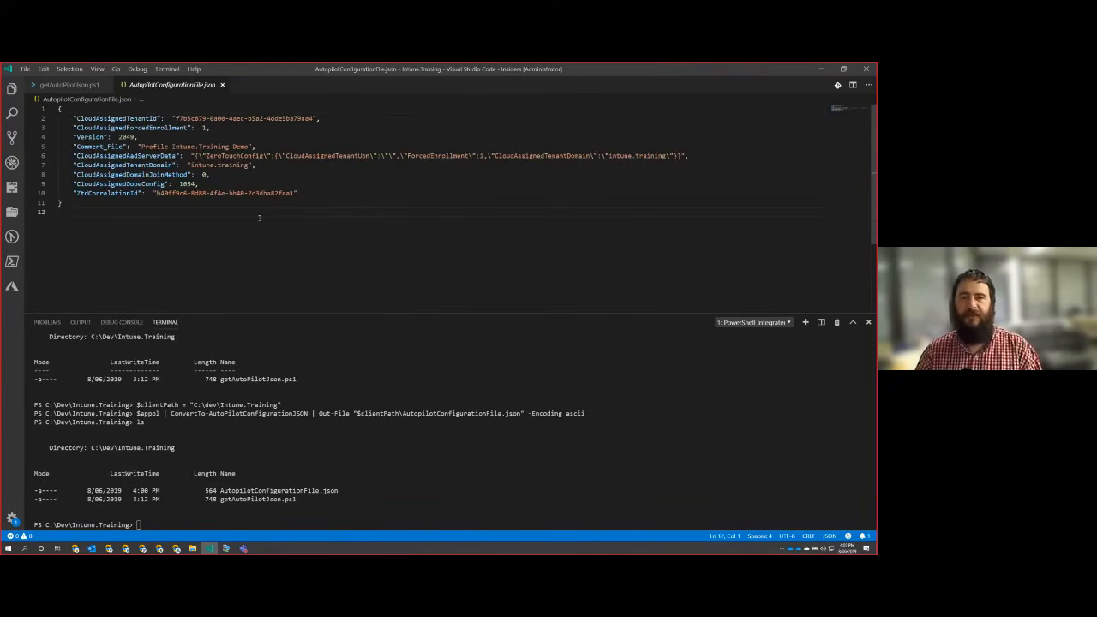
Examine the settings in AutopilotConfigurationFile.json and compare them with the Autopilot profile output in the terminal.
key("shift+Up")
key("shift+Up")
key("shift+Up")
key("shift+Up")
key("shift+Up")
key("shift+Up")
key("shift+Up")
key("shift+Up")
key("shift+Up")
key("shift+Up")
key("shift+Up")
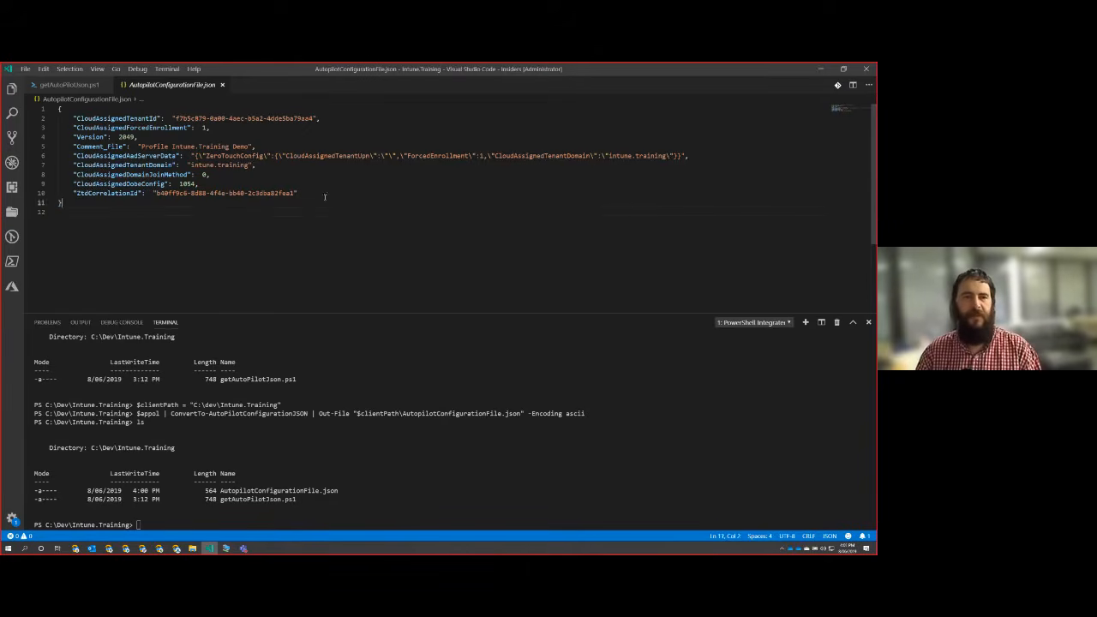
left_click(166, 231)
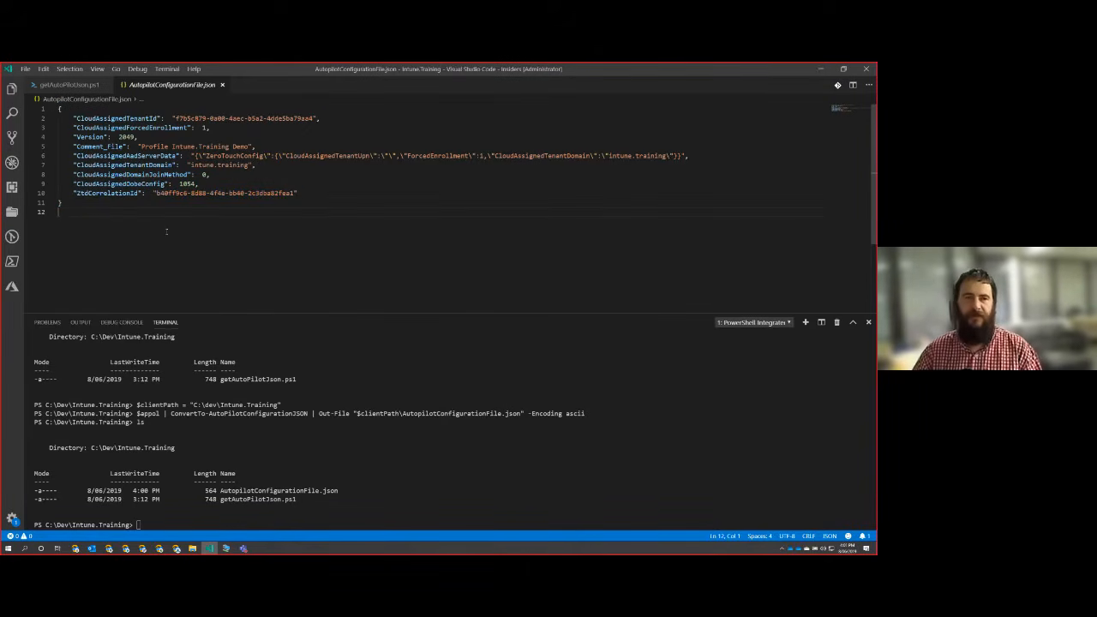
scroll(356, 443, "up", 15)
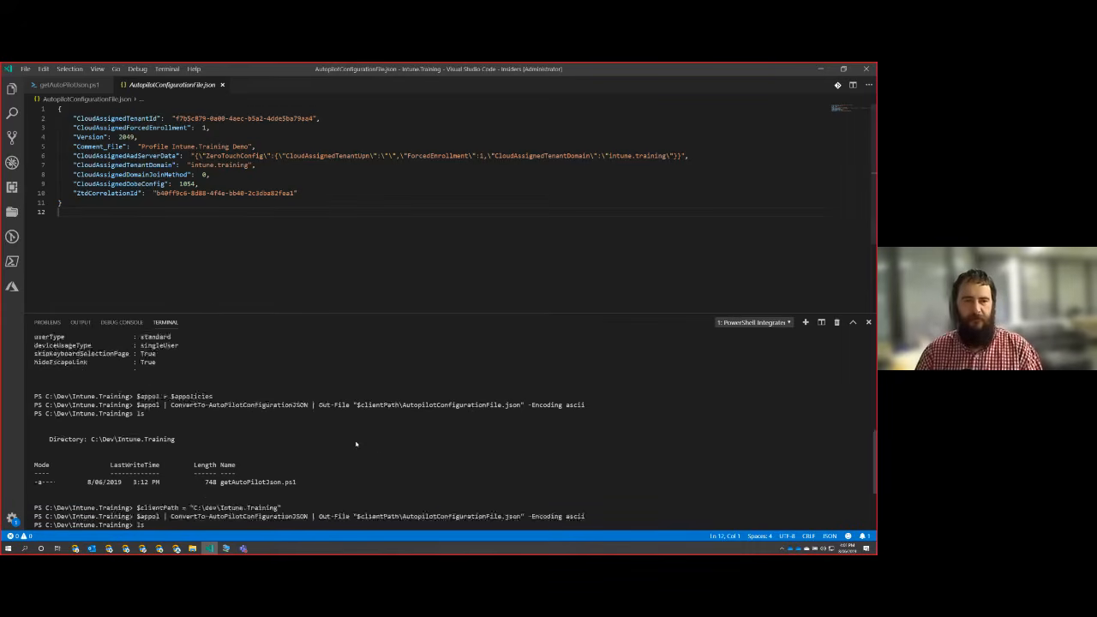
scroll(356, 442, "down", 2)
scroll(357, 442, "up", 2)
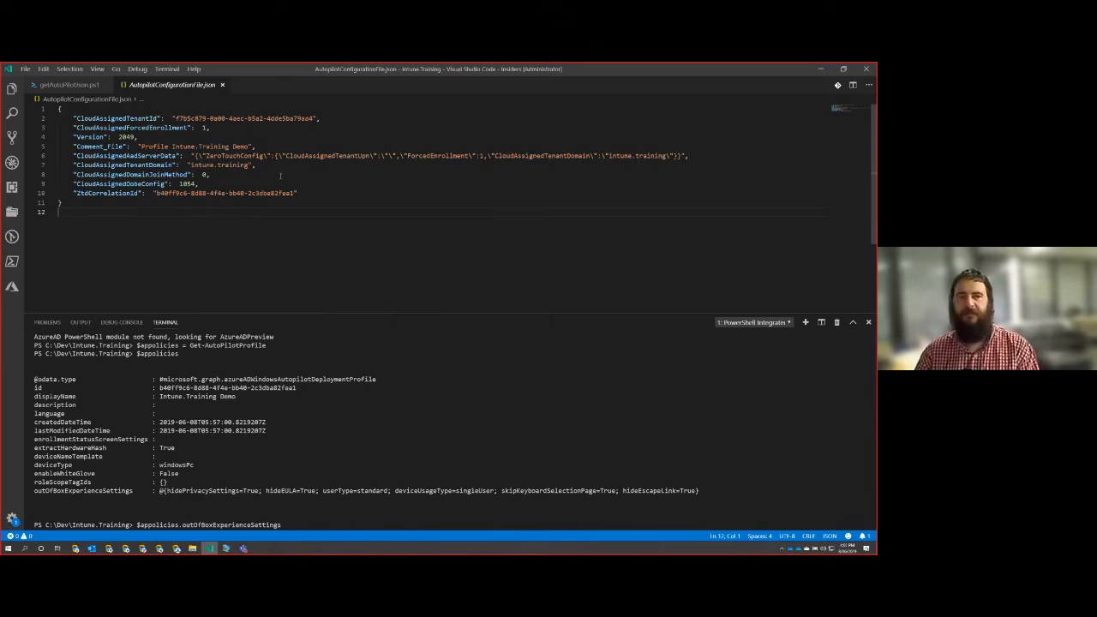
left_click_drag(338, 201, 74, 147)
left_click(216, 221)
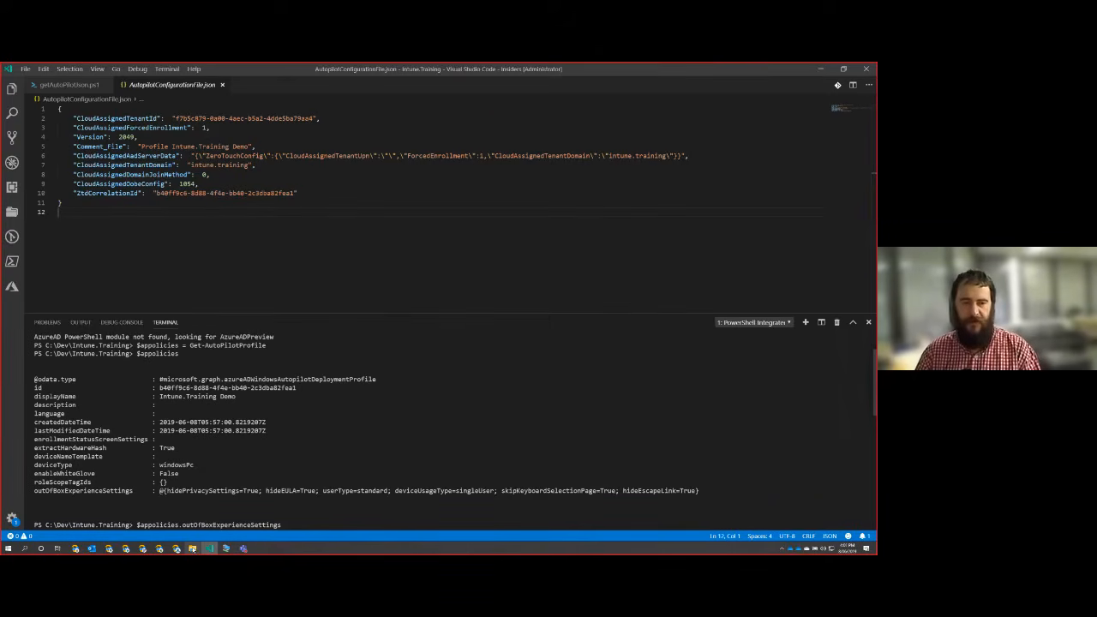
Open a File Explorer window at the ClientVMs\Intune.Training folder on the VMs drive, and place it over the code editor.
right_click(192, 549)
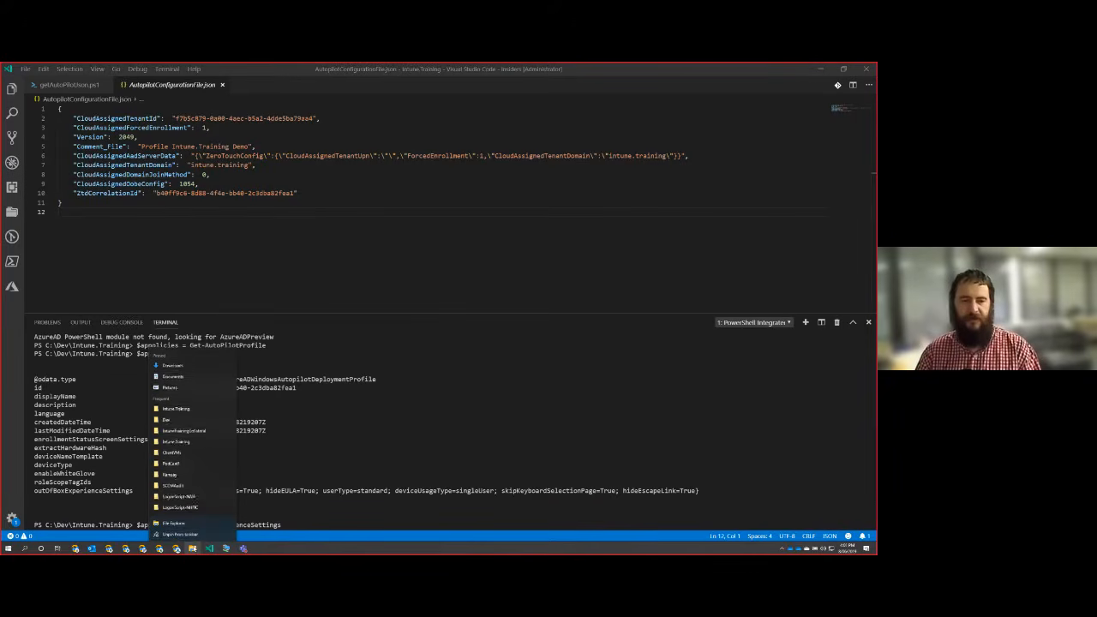
left_click(240, 413)
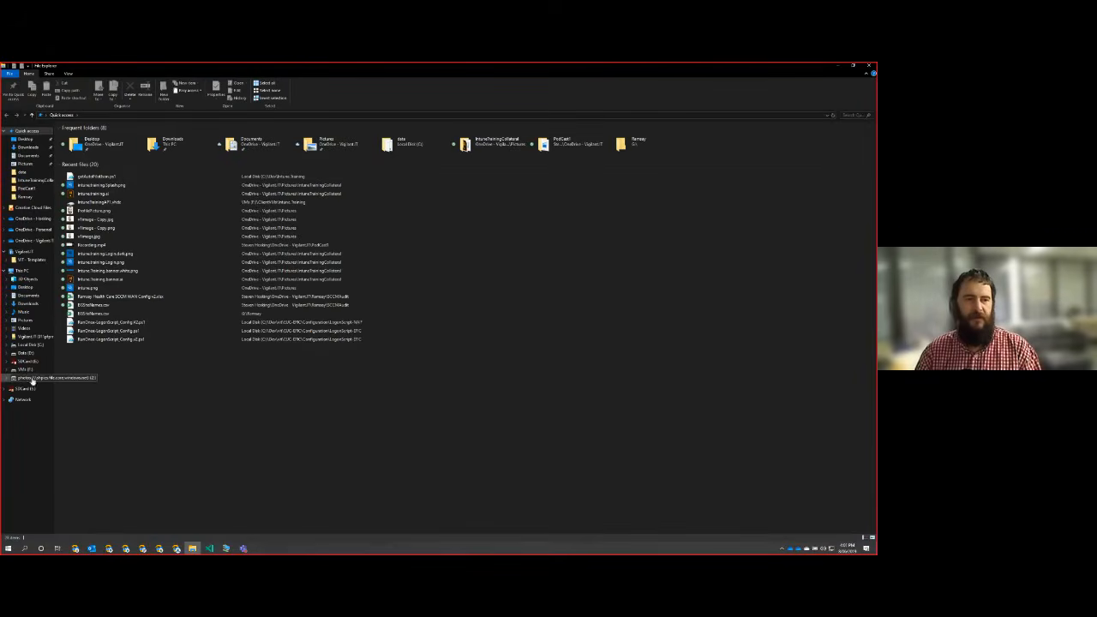
left_click(26, 369)
left_click_drag(176, 68, 1, 70)
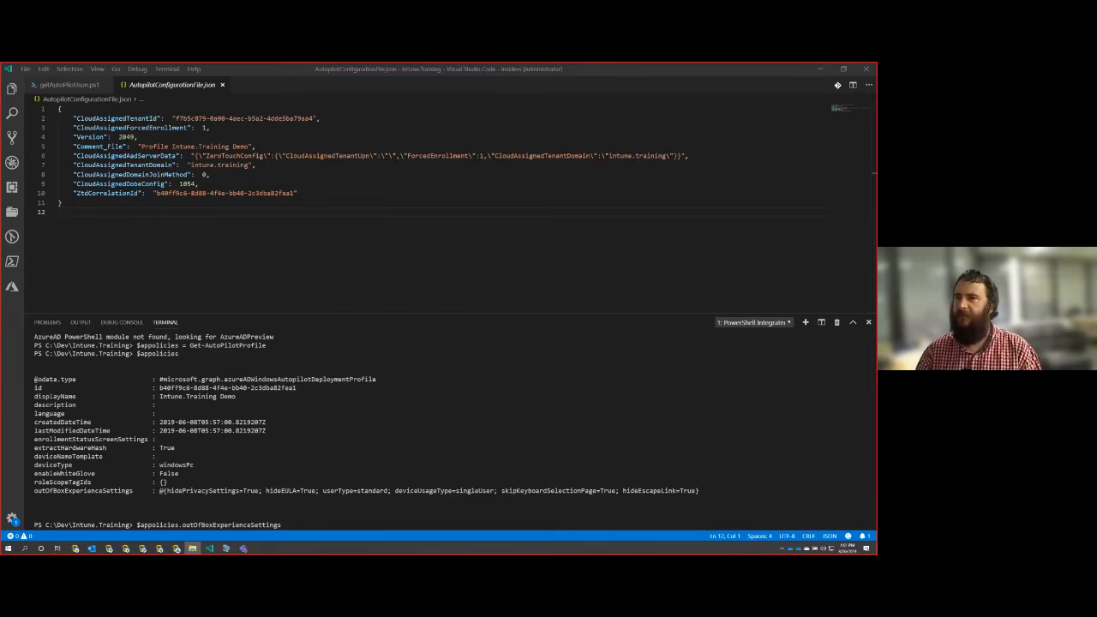
left_click_drag(876, 202, 479, 229)
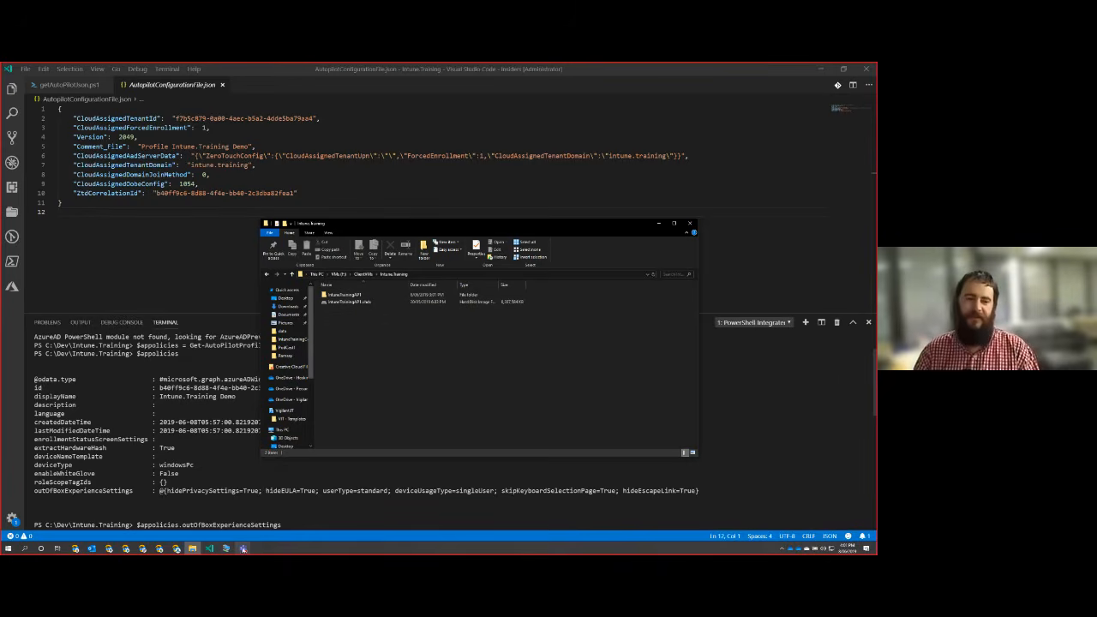
Bring up the turned-off virtual machine's connection window and arrange it beside the File Explorer window.
left_click(225, 548)
left_click_drag(557, 209, 120, 163)
left_click(364, 228)
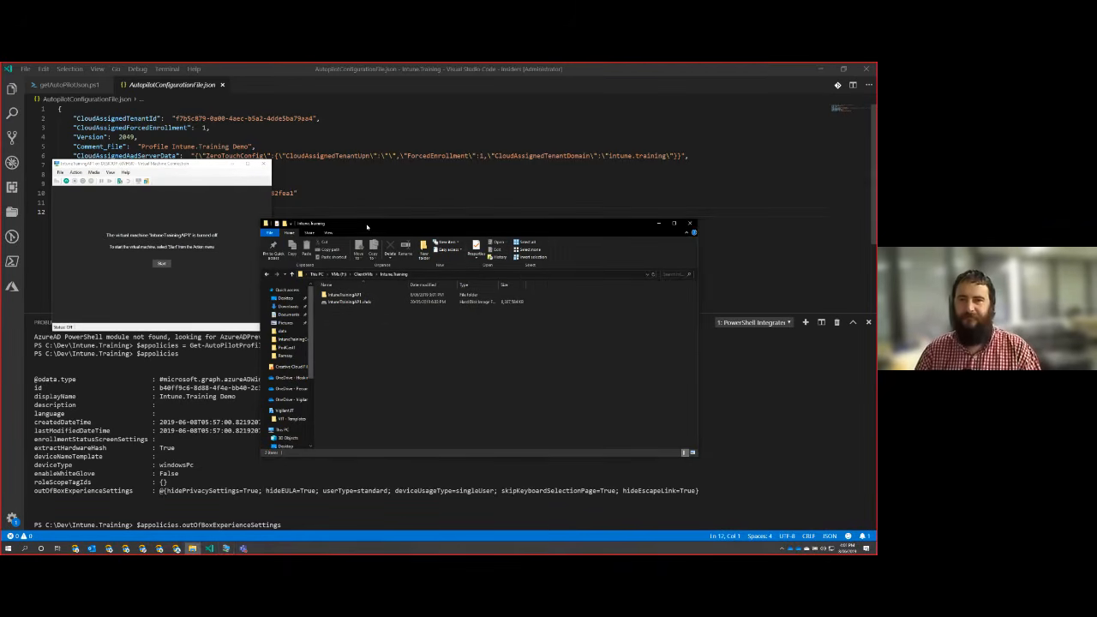
left_click_drag(363, 227, 445, 195)
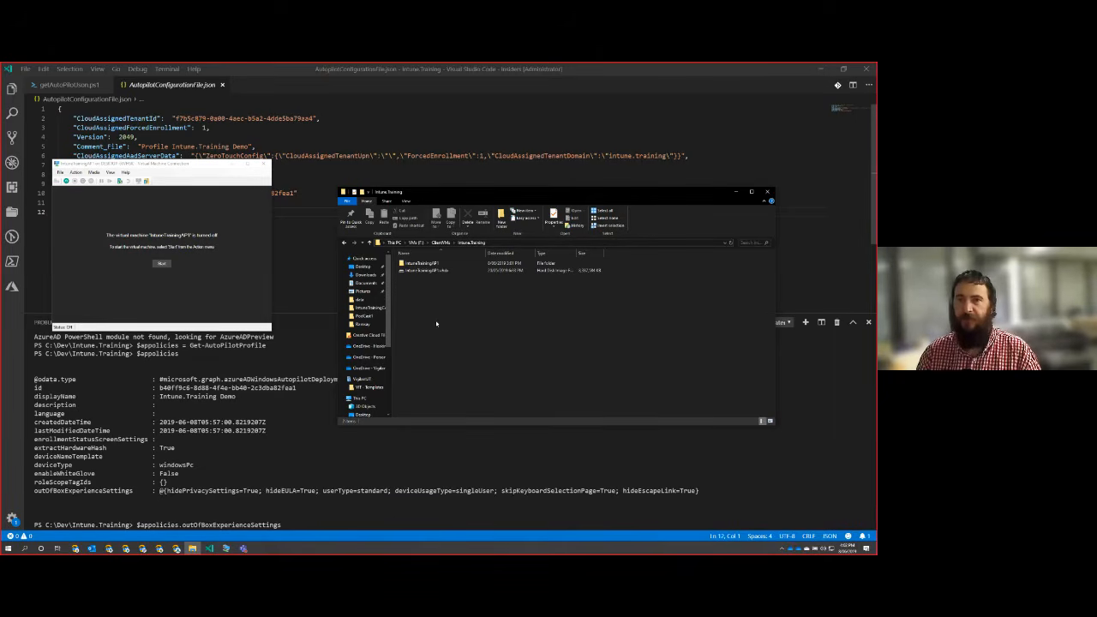
Mount the virtual machine's .vhdx disk and browse on it to the Windows\Provisioning\Autopilot folder.
left_click(433, 270)
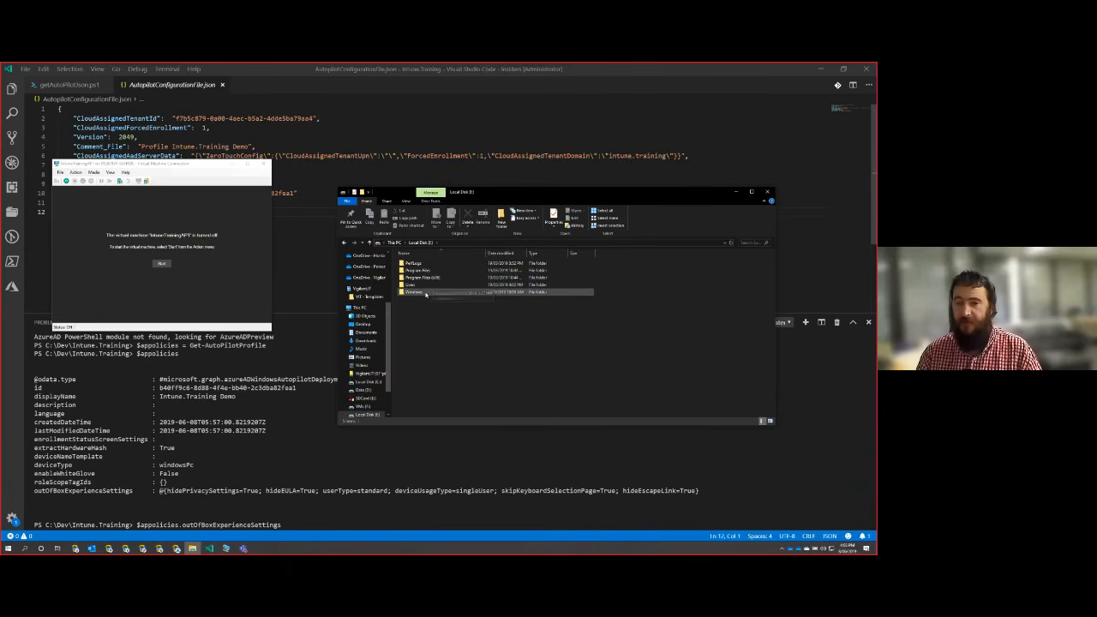
double_click(422, 293)
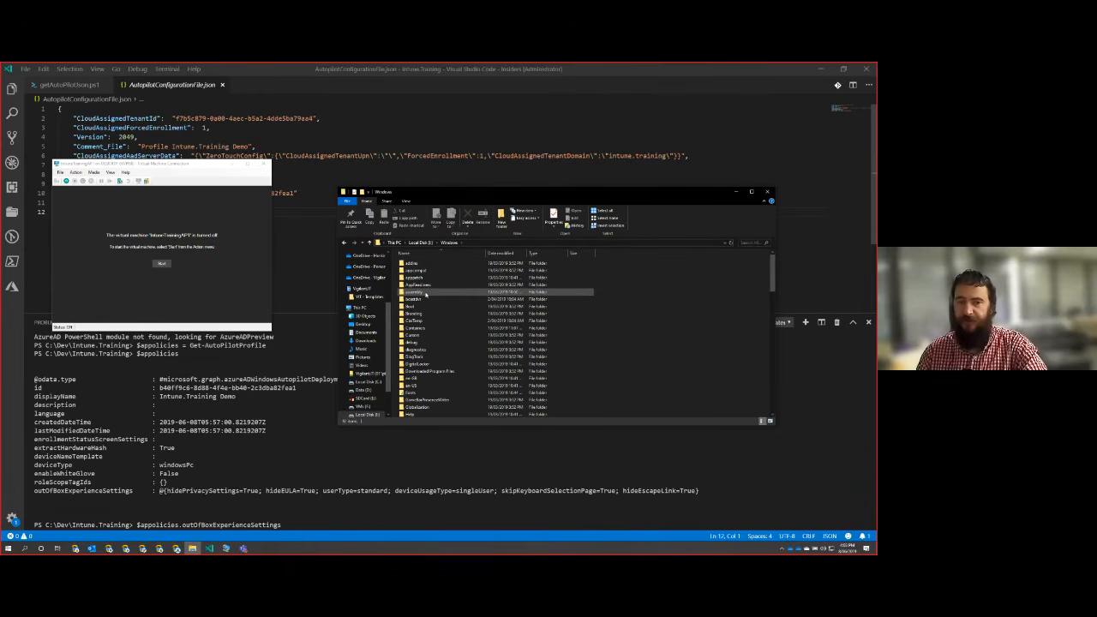
scroll(425, 294, "down", 5)
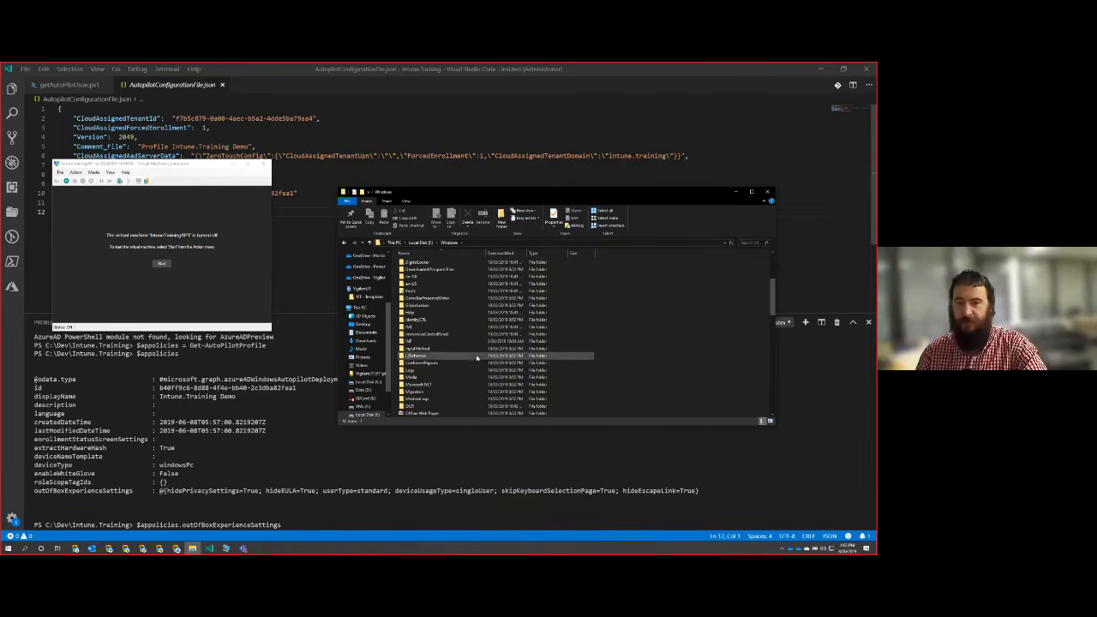
scroll(467, 347, "down", 3)
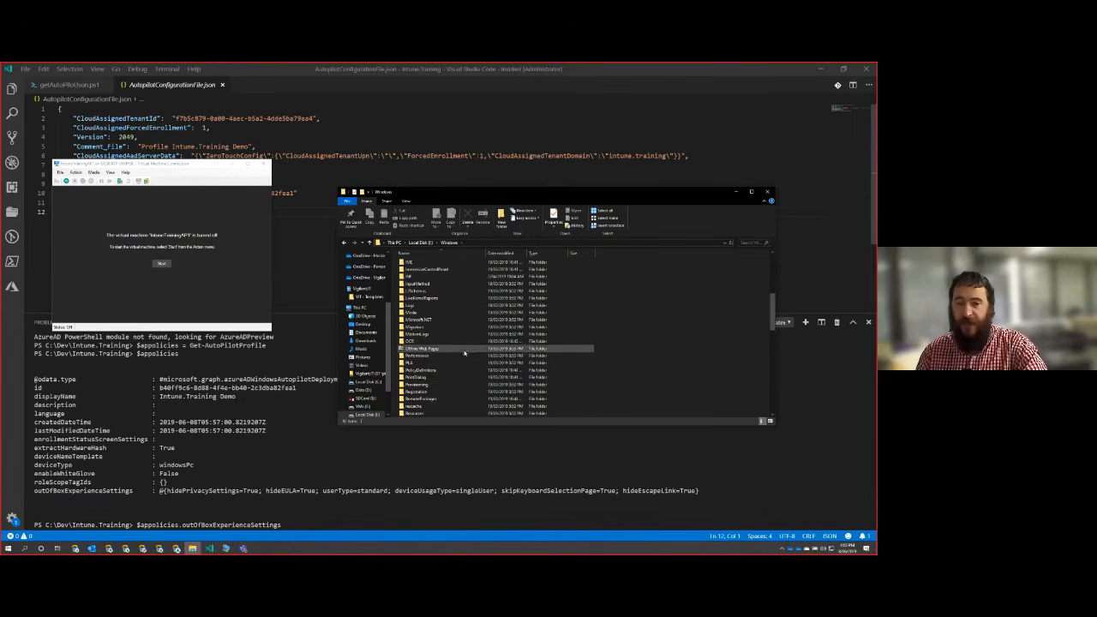
double_click(449, 387)
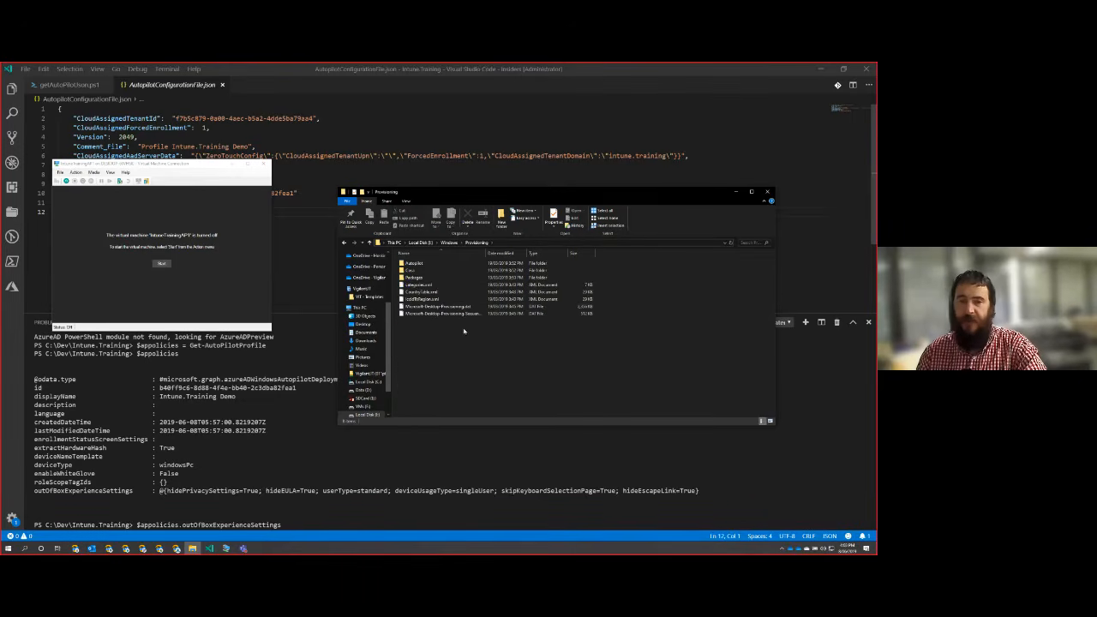
double_click(420, 264)
left_click(446, 316)
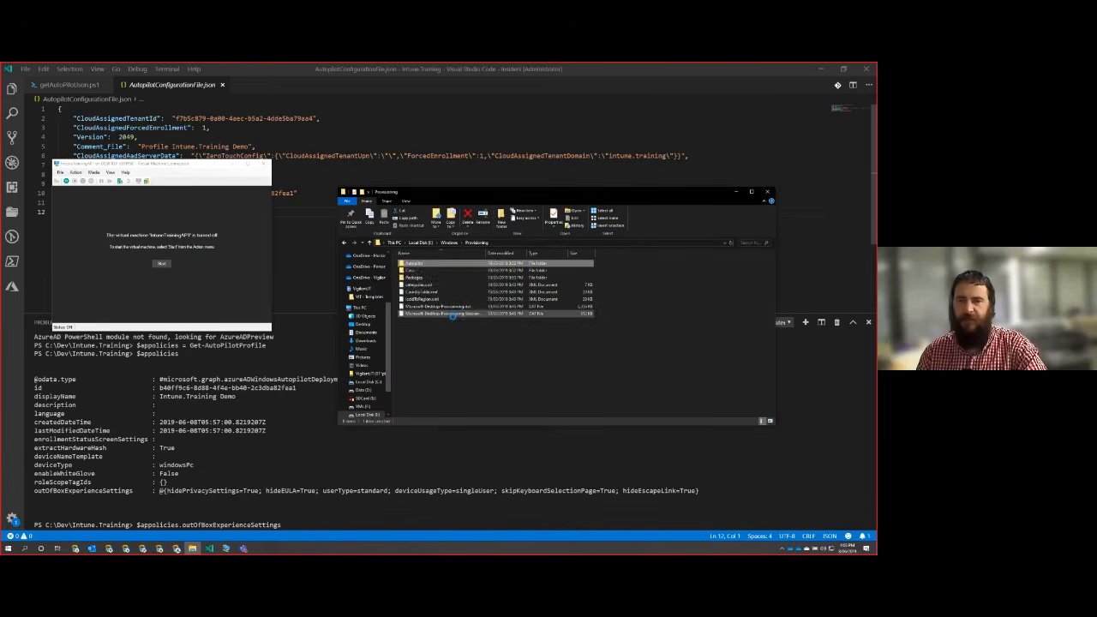
right_click(433, 308)
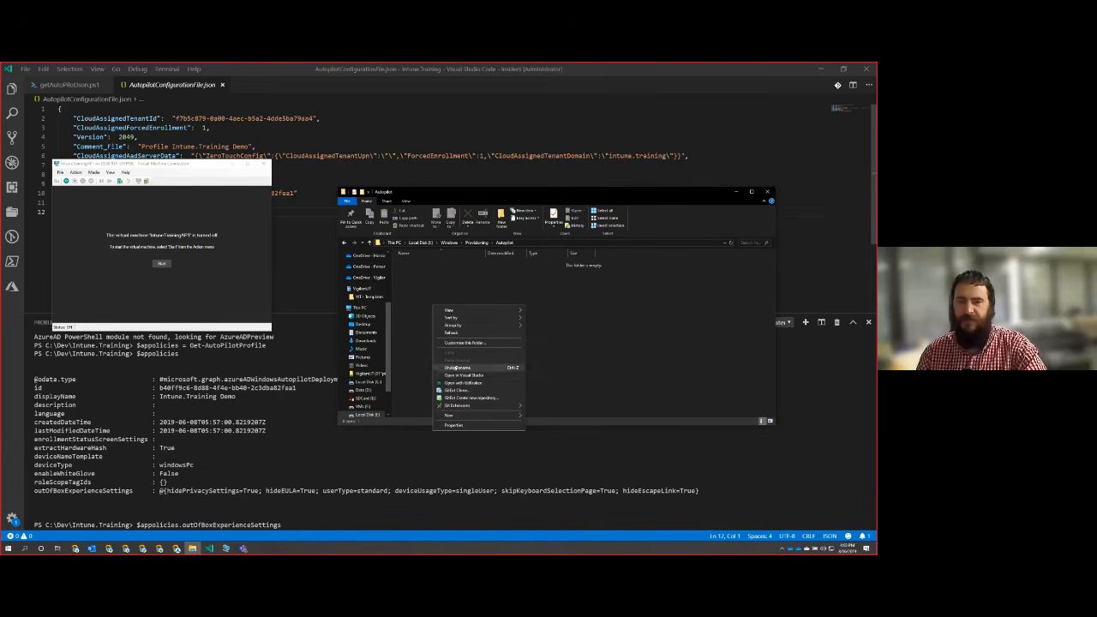
left_click(598, 314)
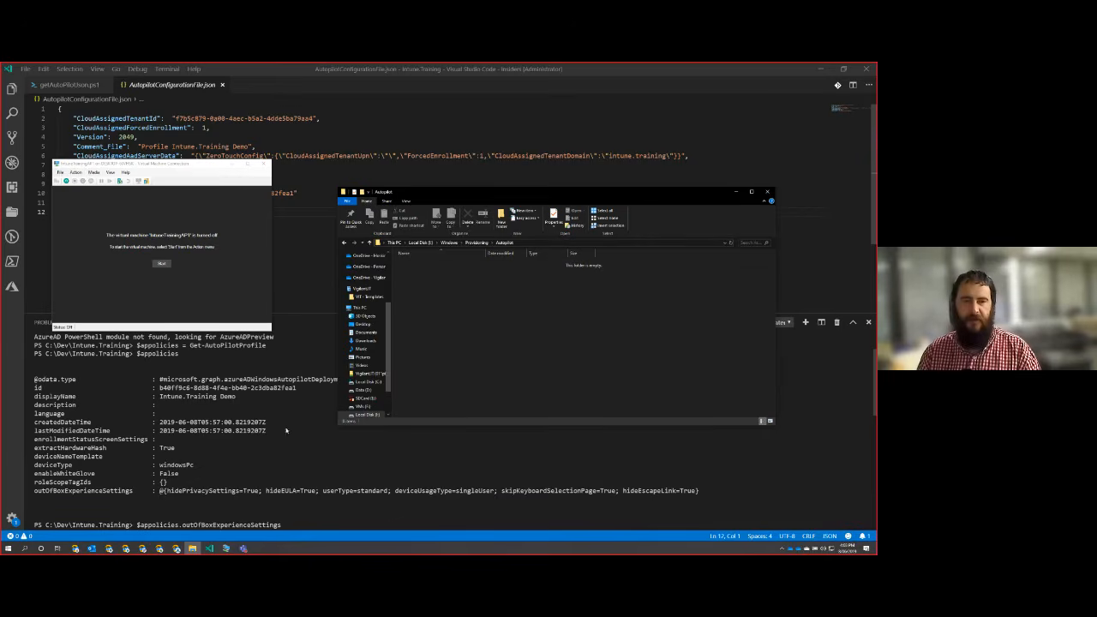
Reveal AutopilotConfigurationFile.json from the code editor's project in File Explorer and copy the file.
left_click(288, 474)
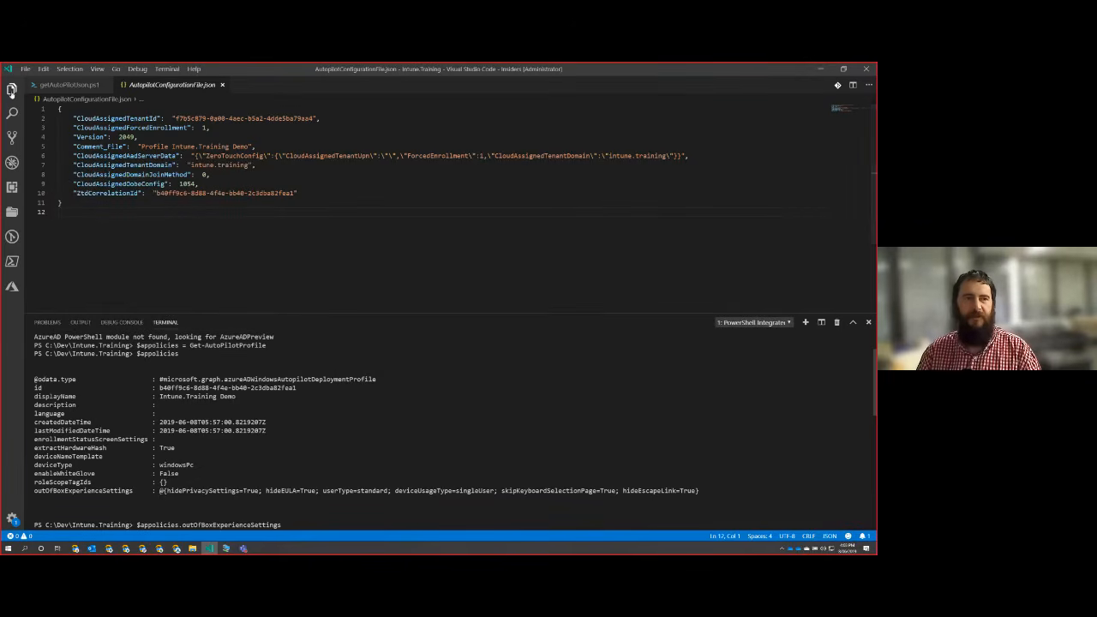
left_click(12, 88)
right_click(75, 135)
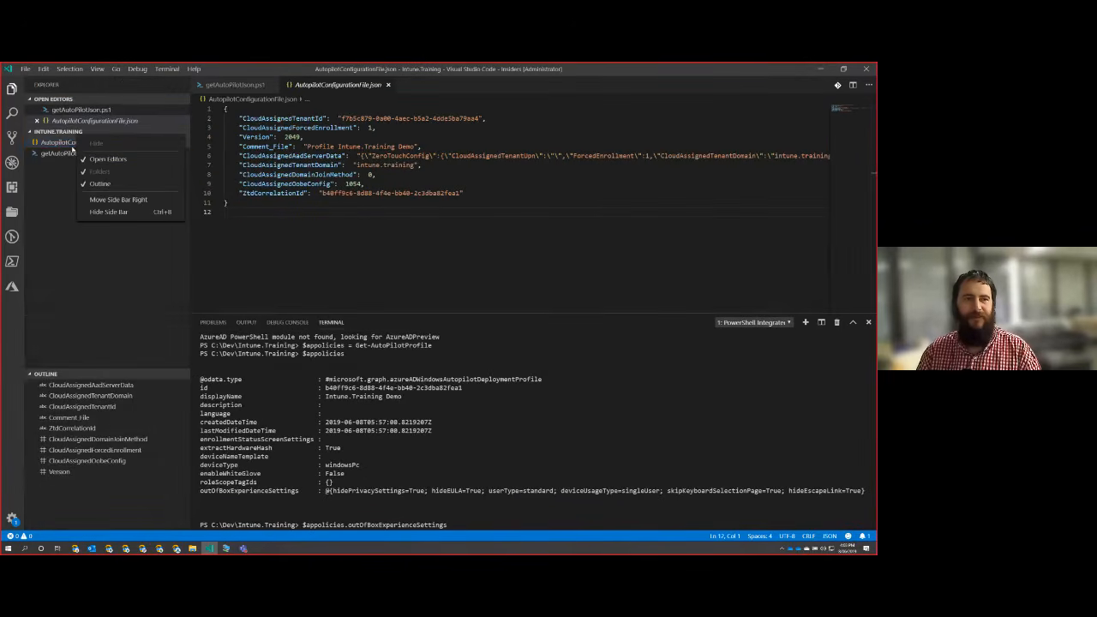
right_click(58, 147)
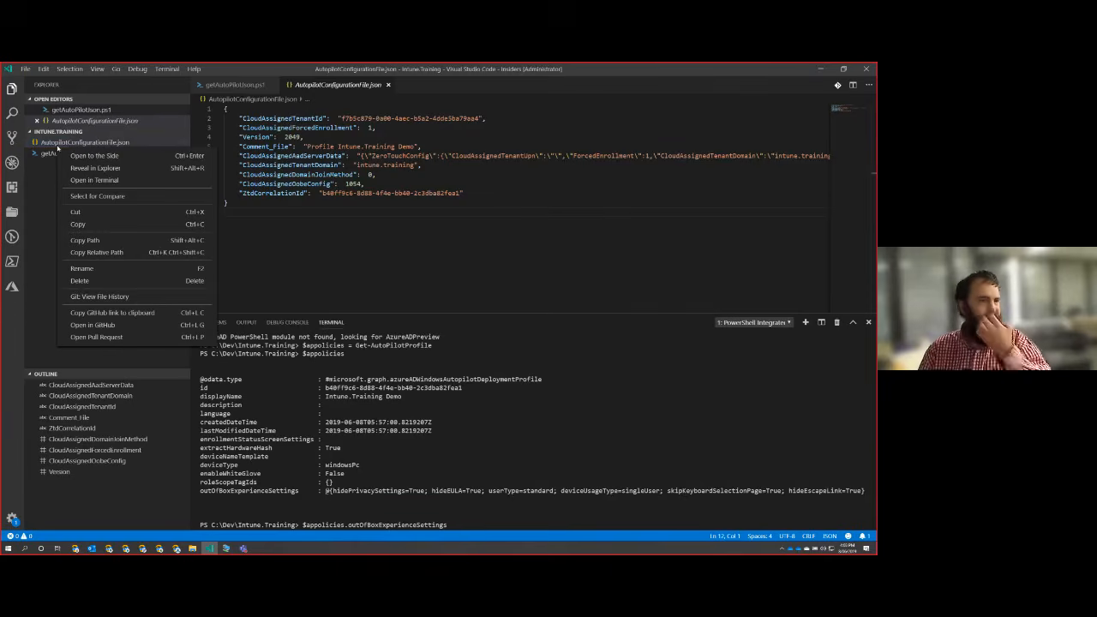
left_click(106, 169)
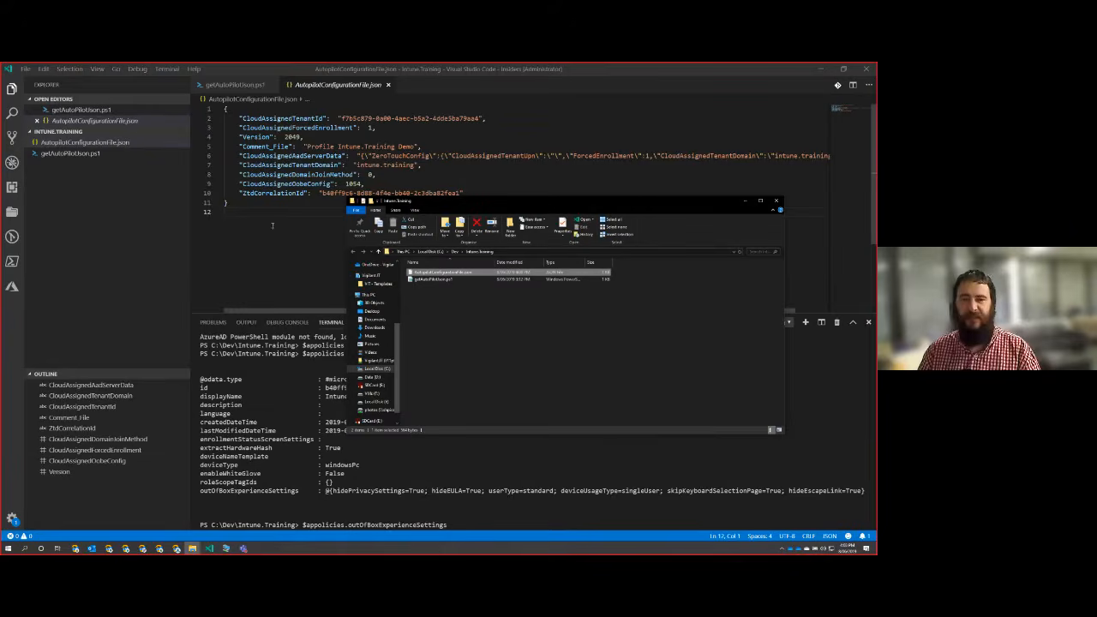
right_click(463, 273)
left_click(486, 399)
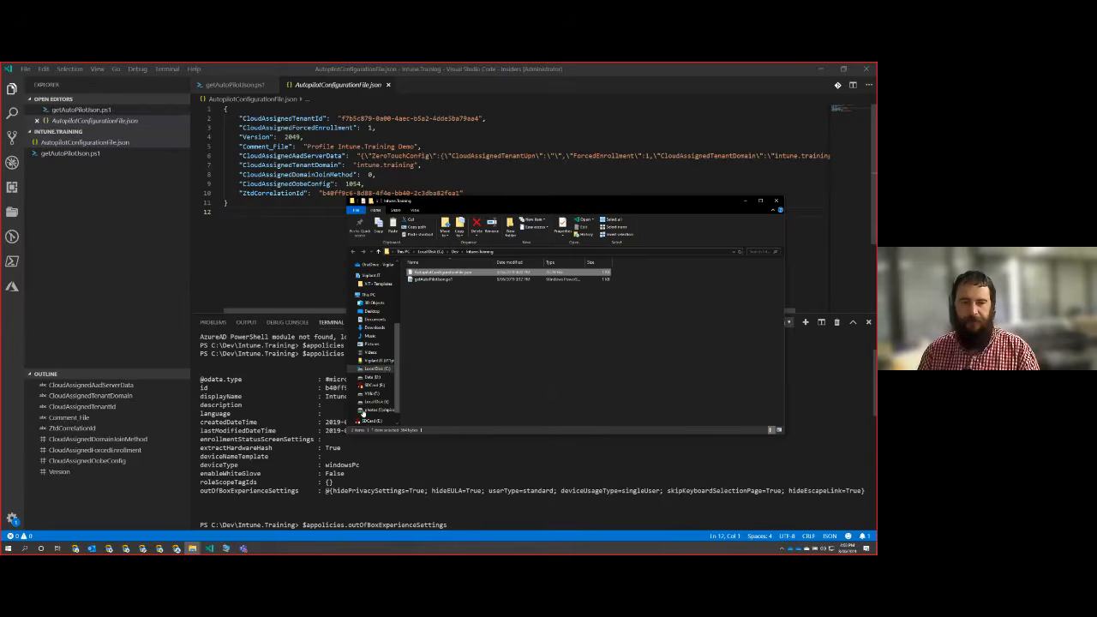
Paste AutopilotConfigurationFile.json into the Windows\Provisioning\Autopilot folder on the mounted virtual machine disk.
key("alt+Tab")
key("alt+Tab")
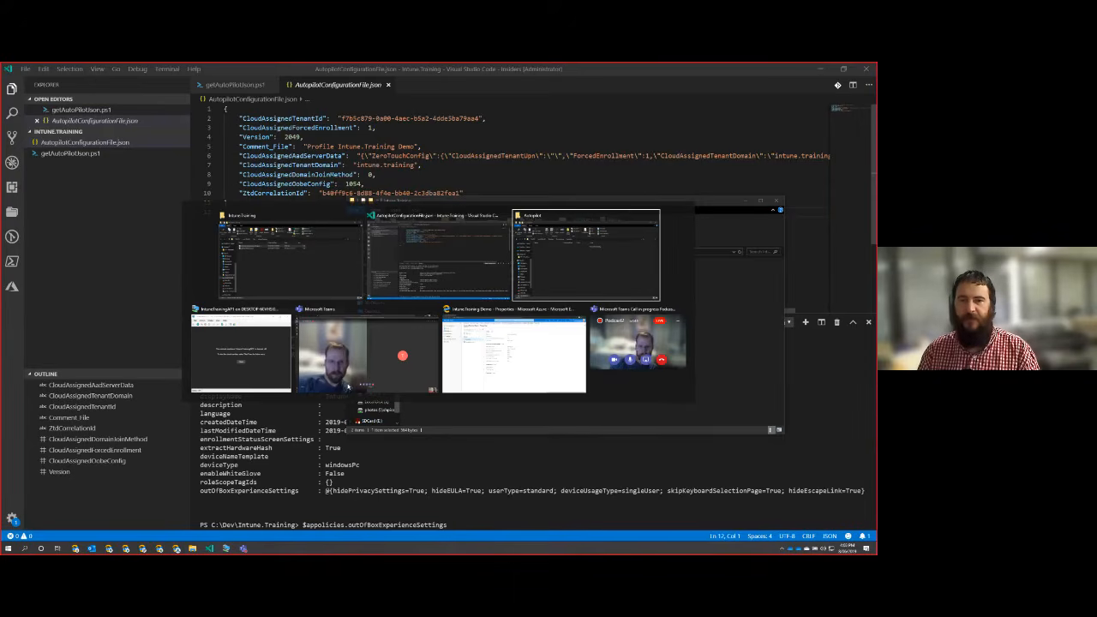
right_click(492, 294)
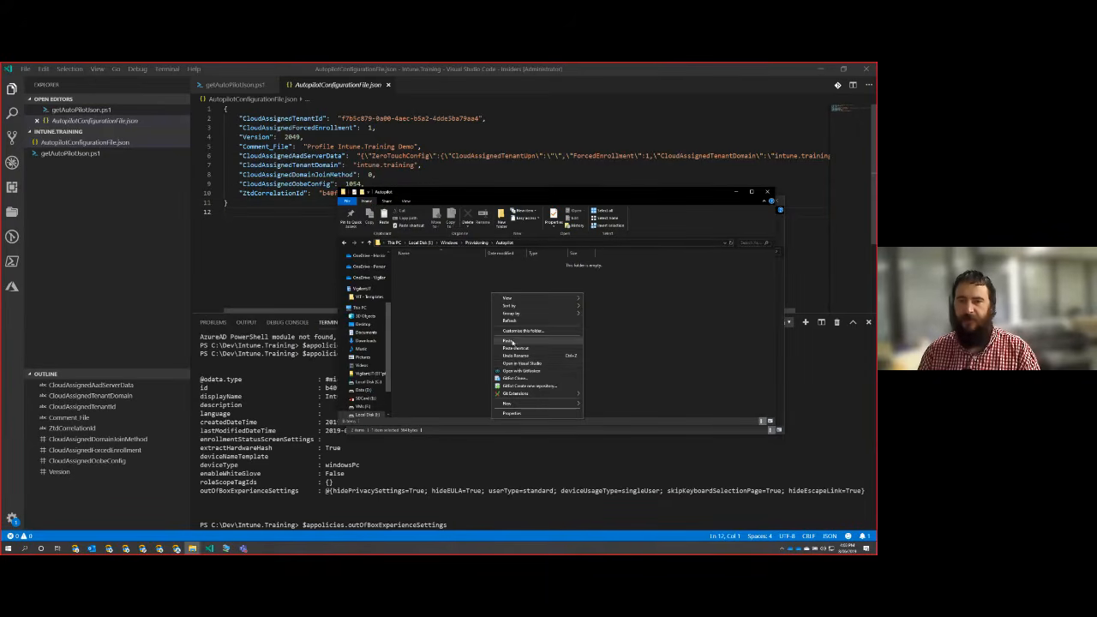
left_click(511, 341)
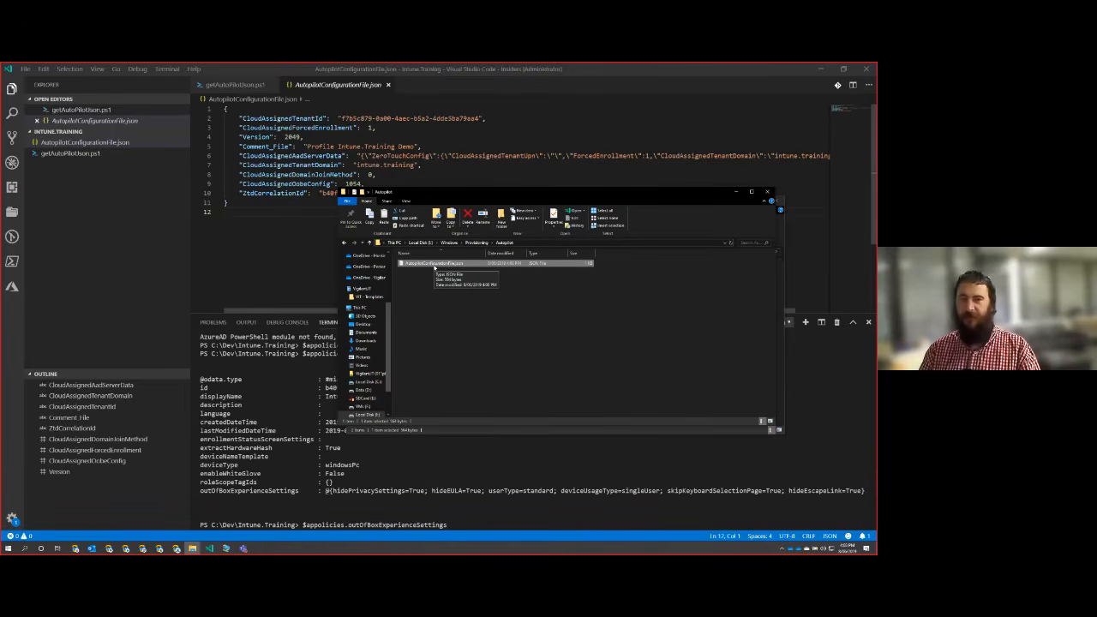
left_click(528, 312)
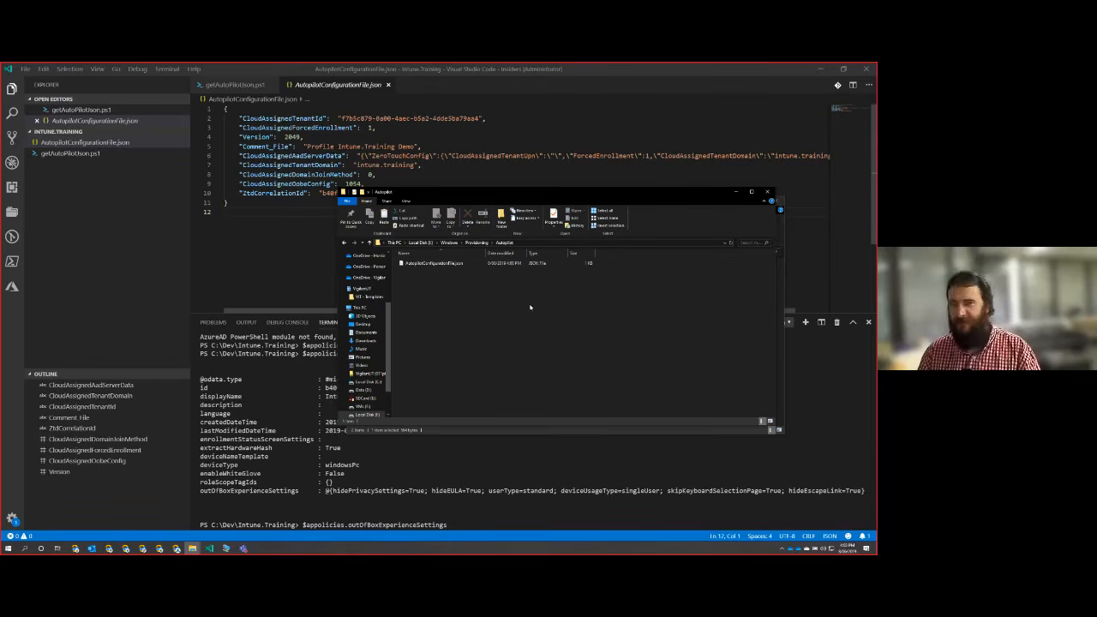
Close the Autopilot folder window and eject the mounted virtual machine disk.
left_click(767, 191)
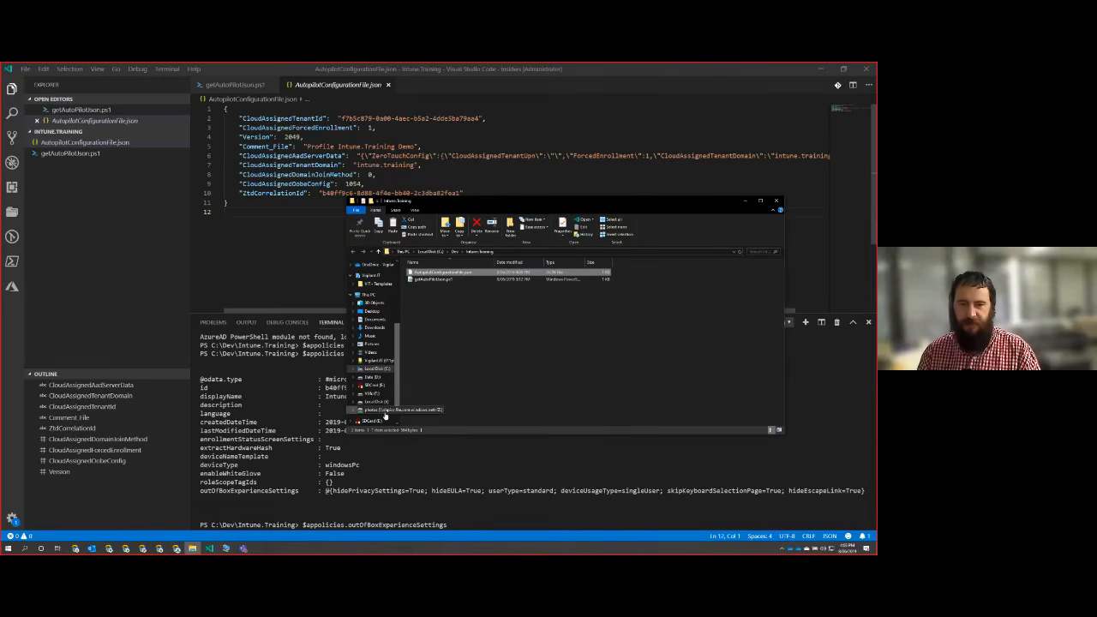
scroll(397, 389, "down", 1)
right_click(382, 380)
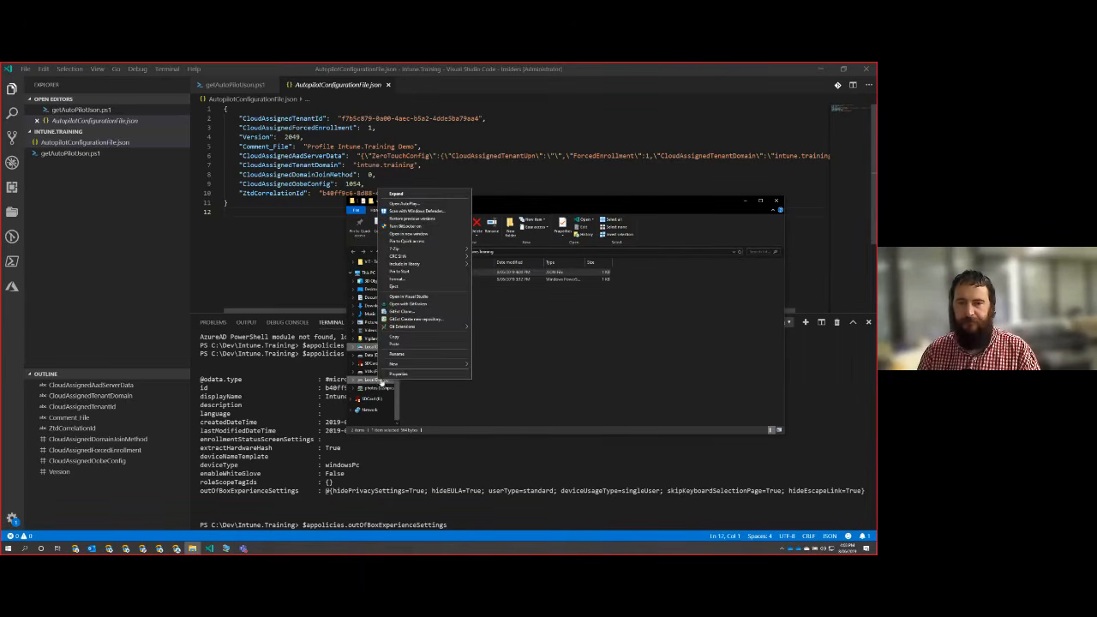
left_click(403, 289)
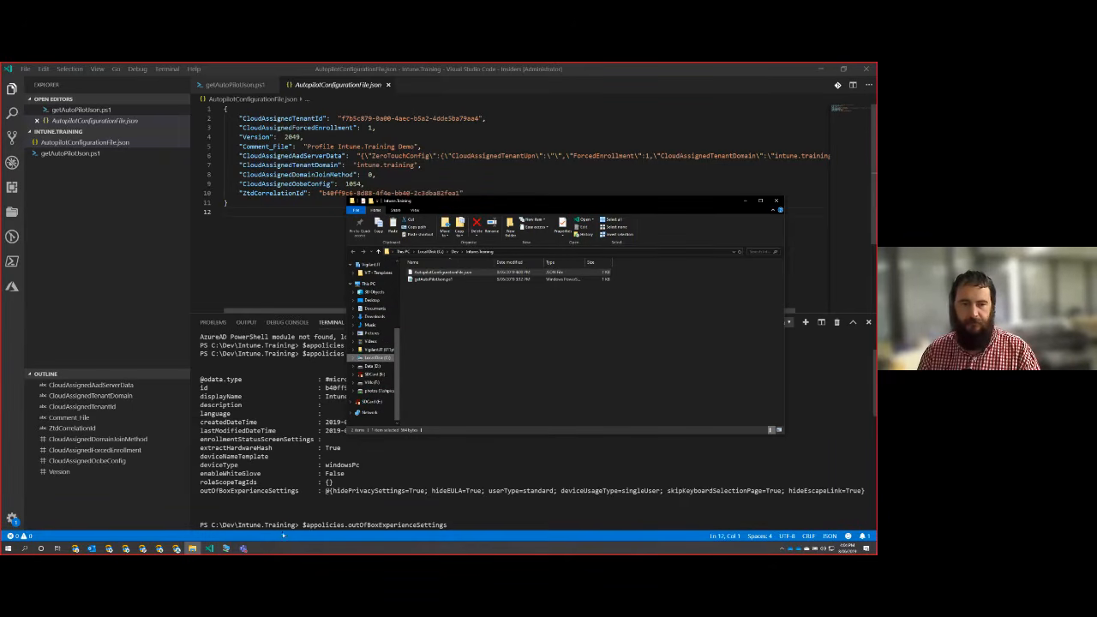
Bring up the virtual machine's connection window and start the virtual machine.
left_click(227, 548)
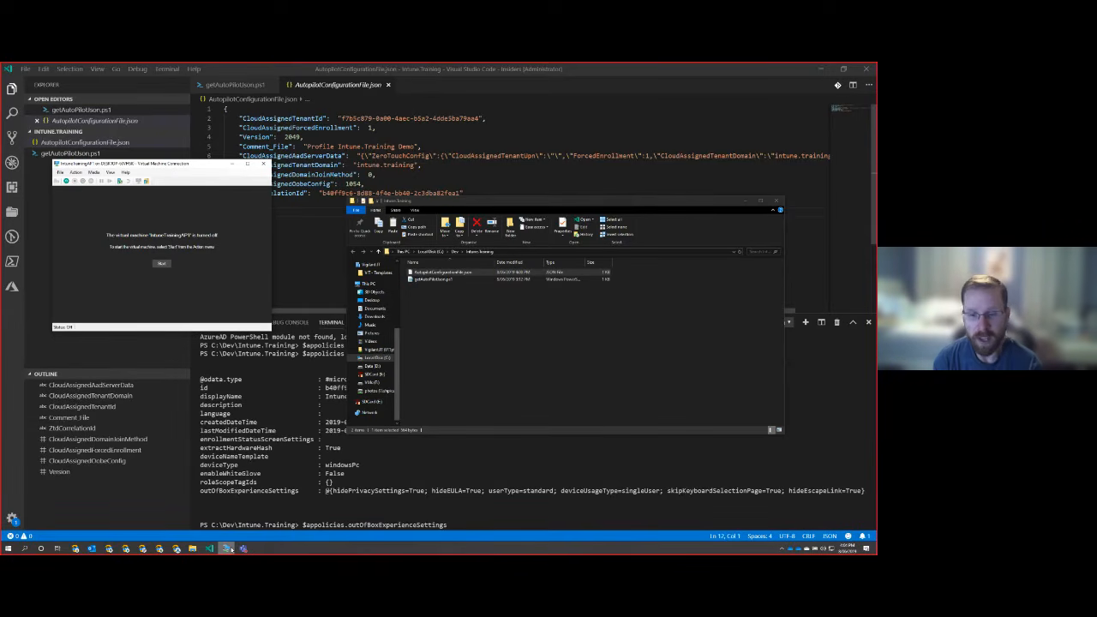
left_click(161, 264)
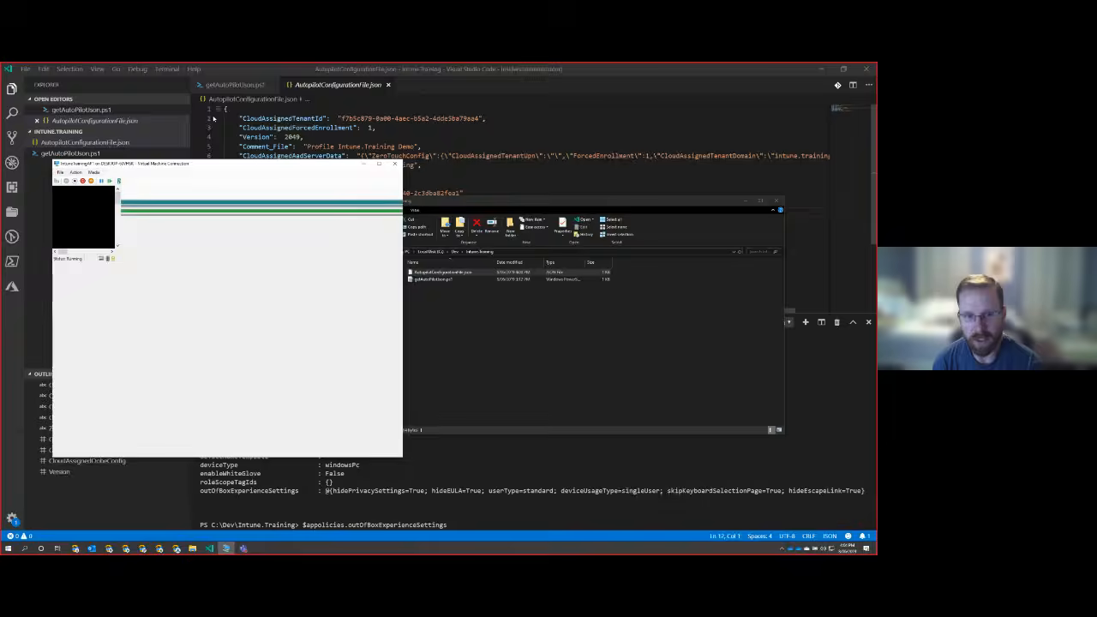
left_click_drag(238, 167, 279, 168)
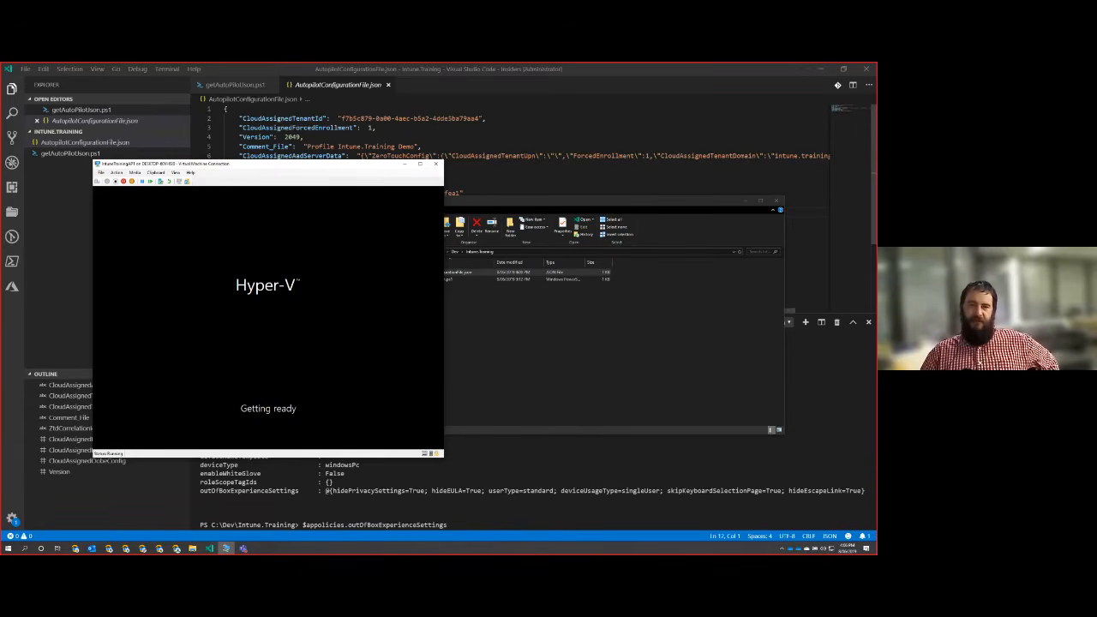
Arrange the virtual machine window beside the Azure portal browser, minimizing the code editor and File Explorer.
left_click_drag(230, 165, 660, 247)
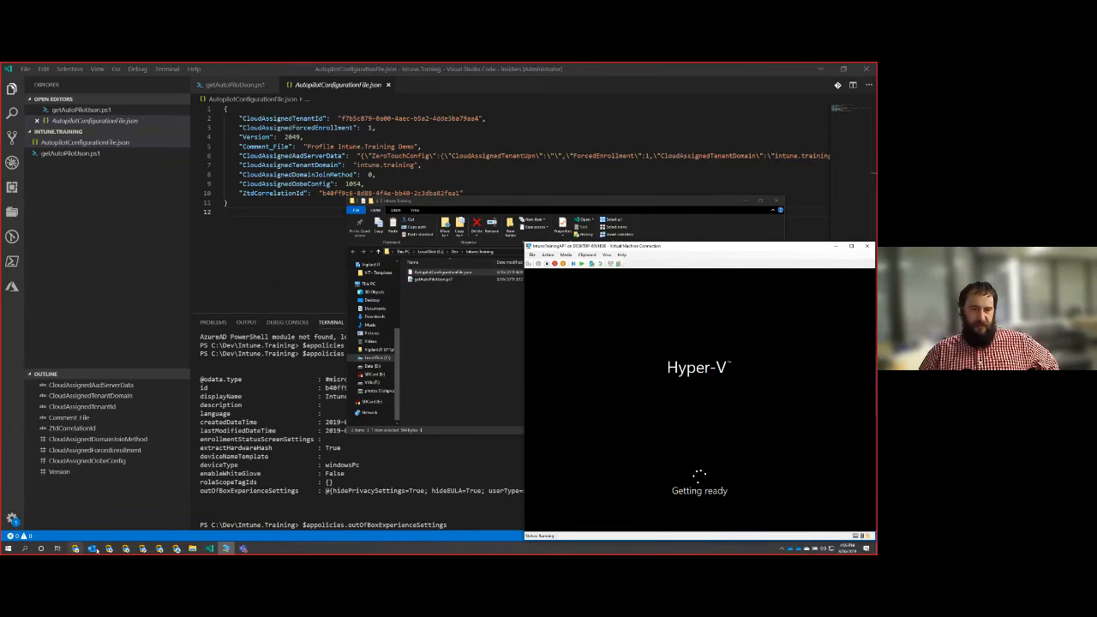
left_click(819, 69)
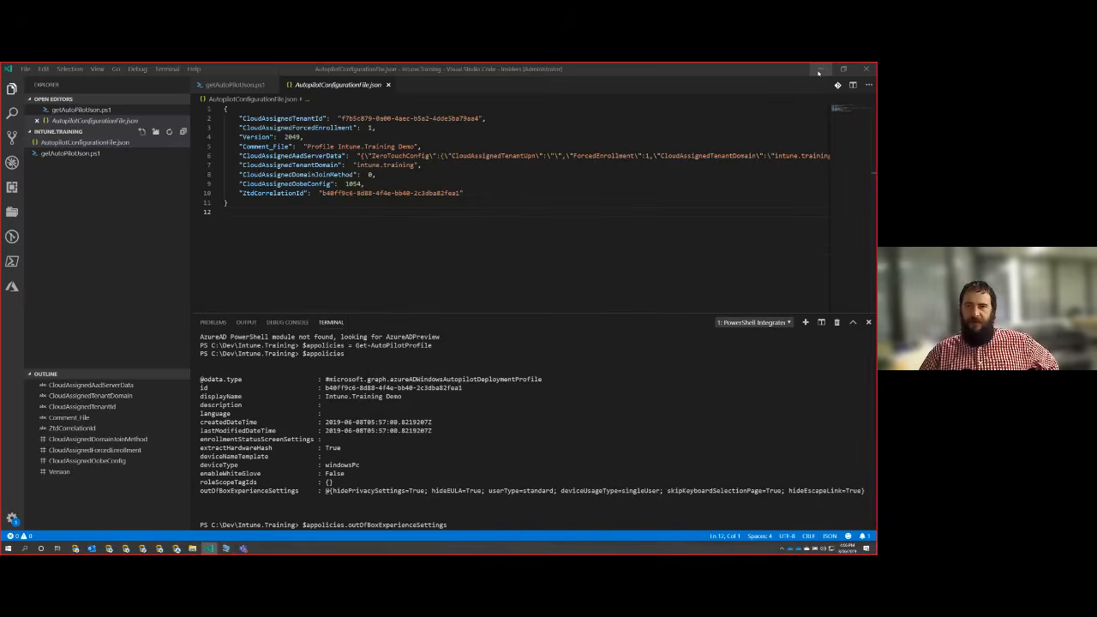
left_click_drag(607, 72, 11, 77)
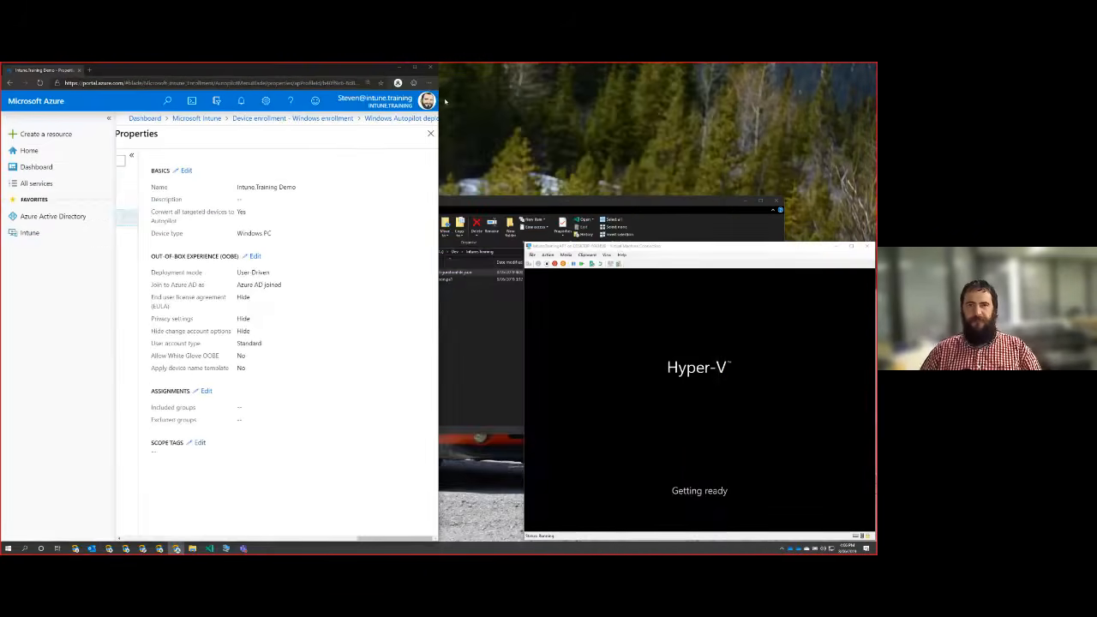
left_click(739, 203)
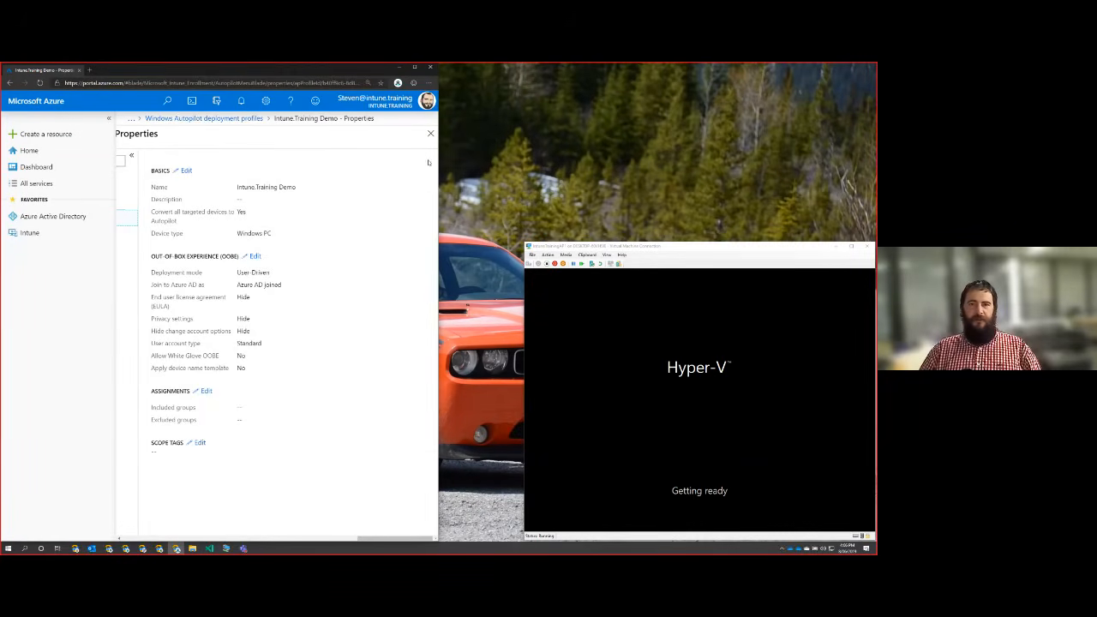
Return to the Windows enrollment page and test the CNAME validation for the domain intune.training.
left_click(430, 133)
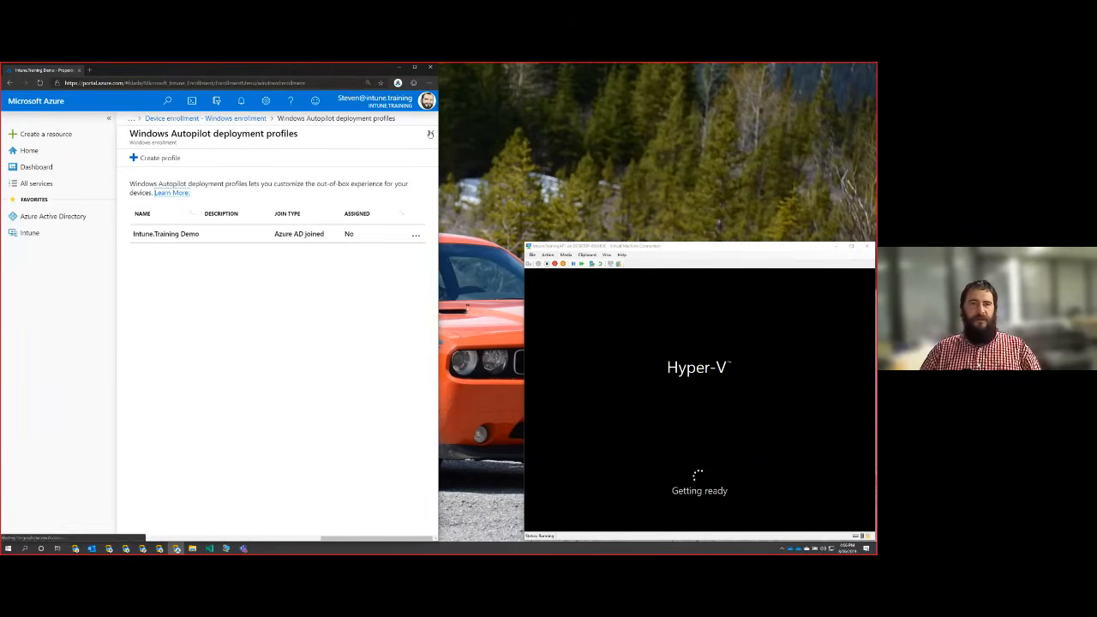
left_click(207, 121)
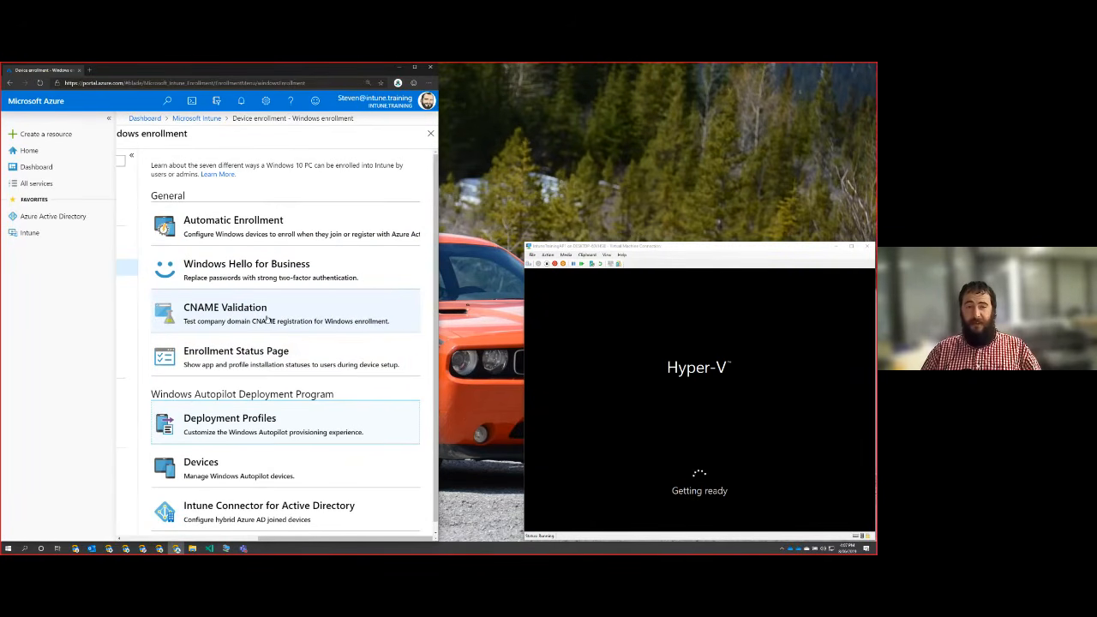
left_click(268, 319)
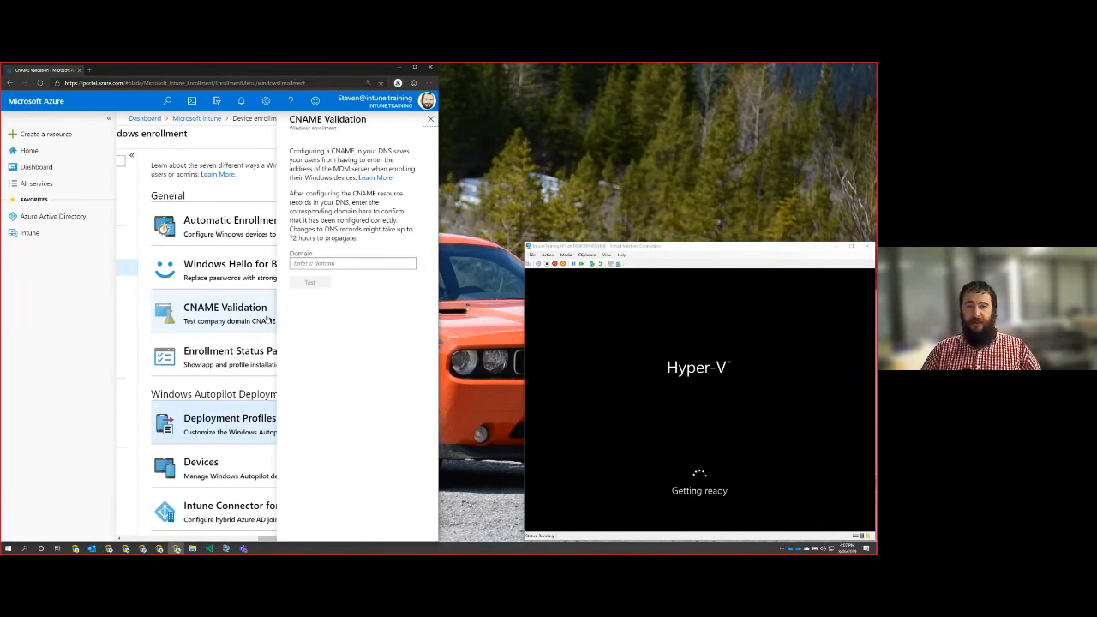
left_click(332, 264)
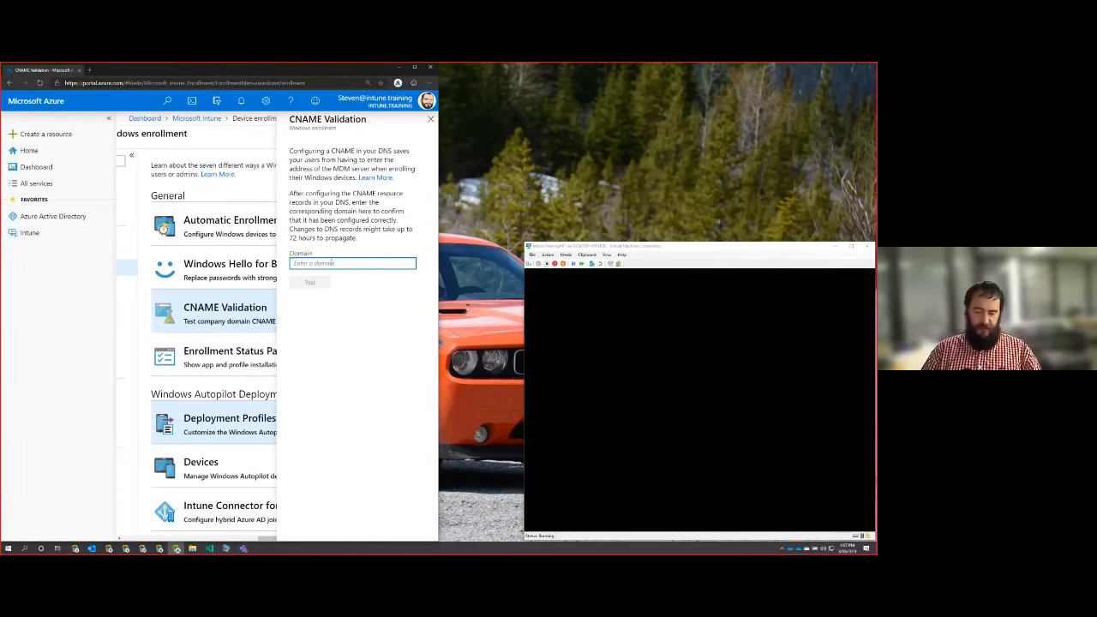
type("intune")
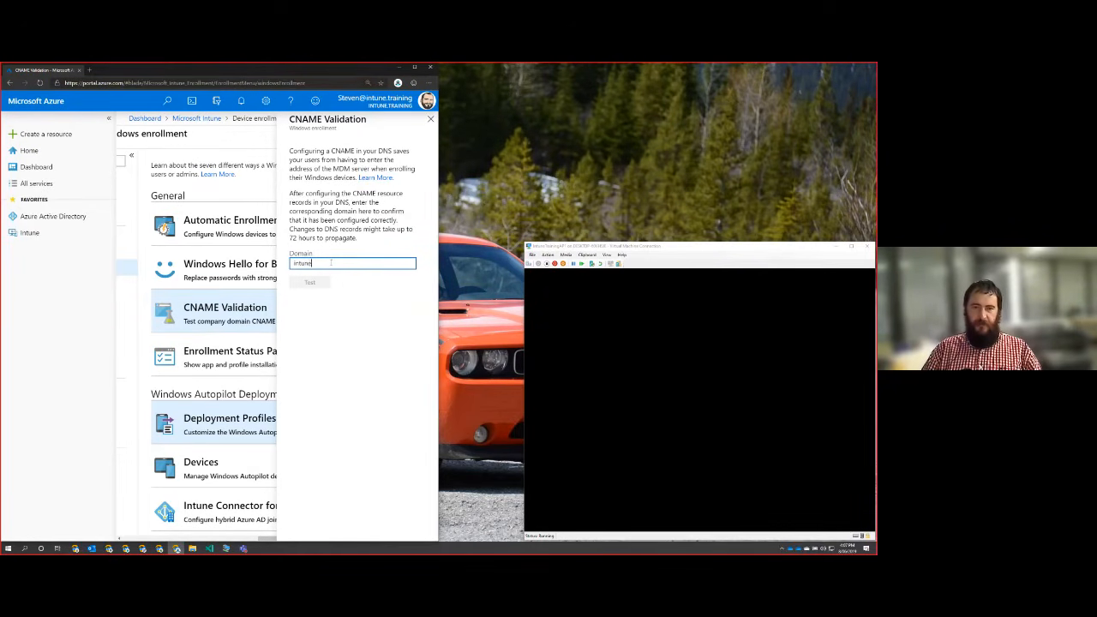
type(".training")
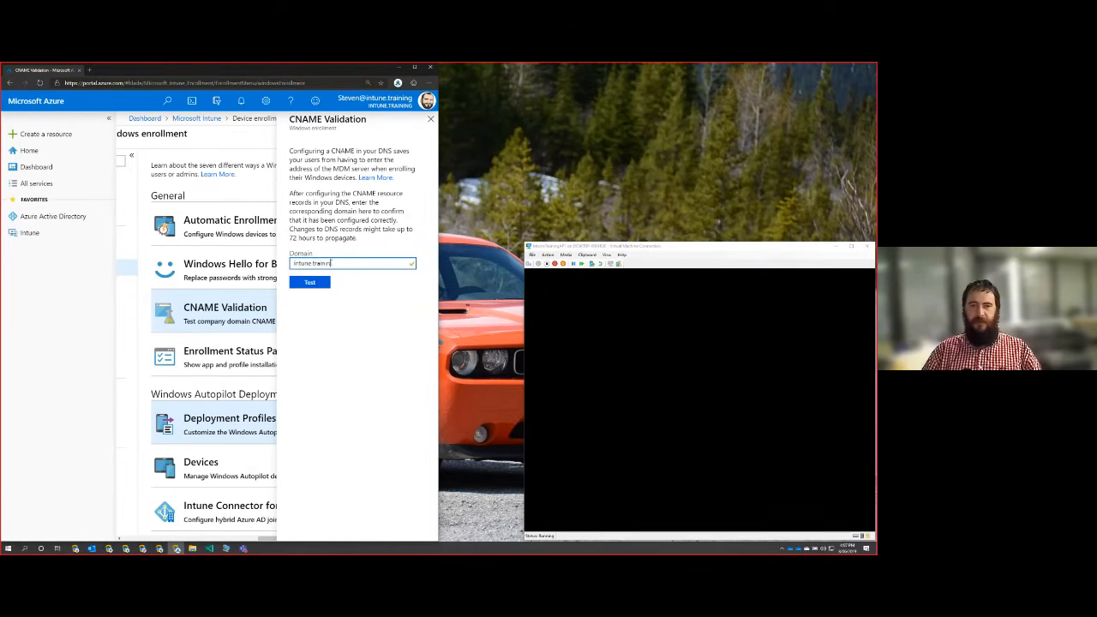
left_click(313, 283)
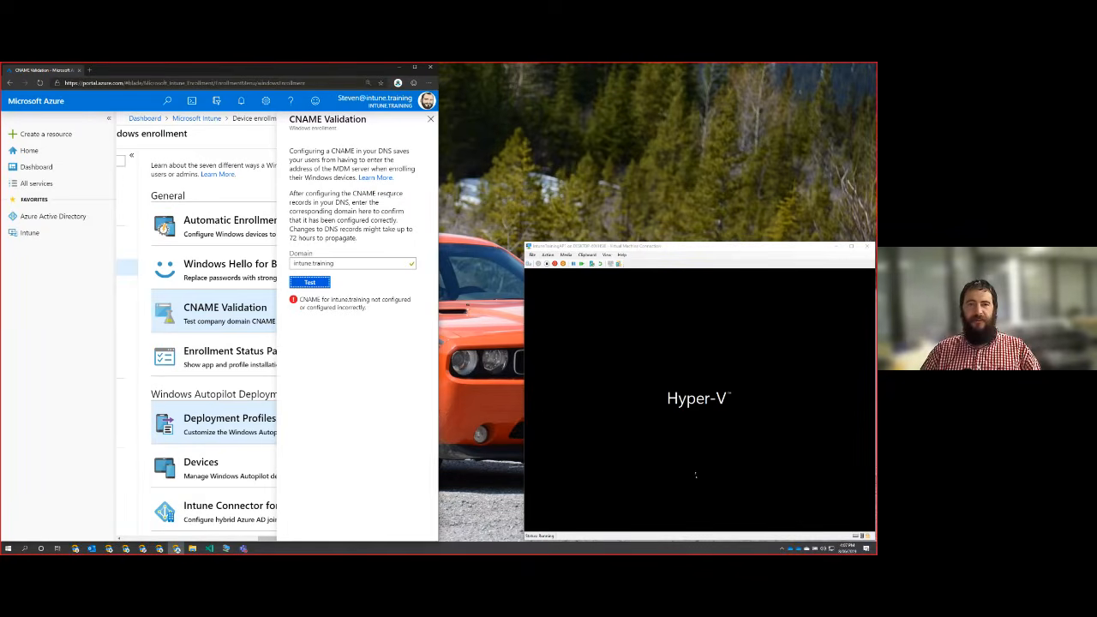
left_click(431, 123)
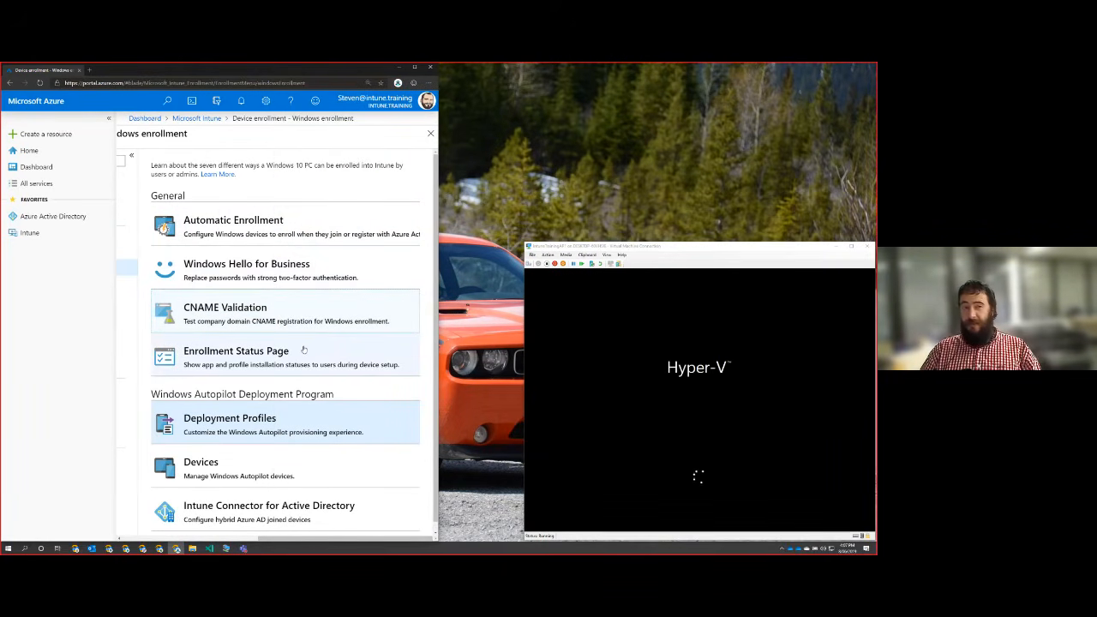
Open the settings of the default "All users and all devices" profile under Enrollment Status Page.
left_click(306, 347)
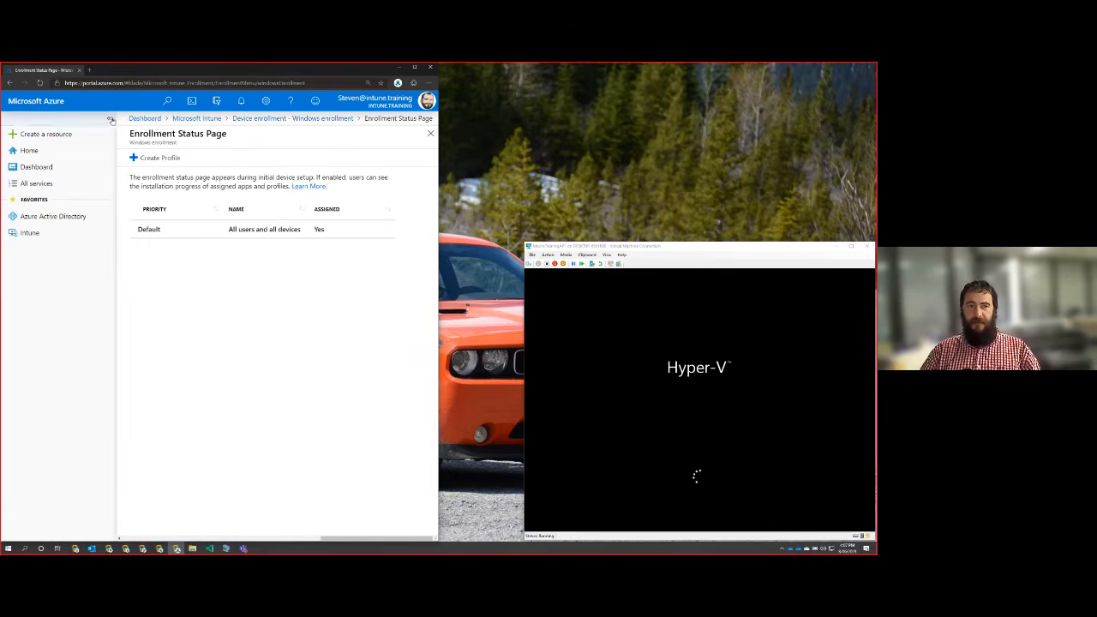
left_click(109, 118)
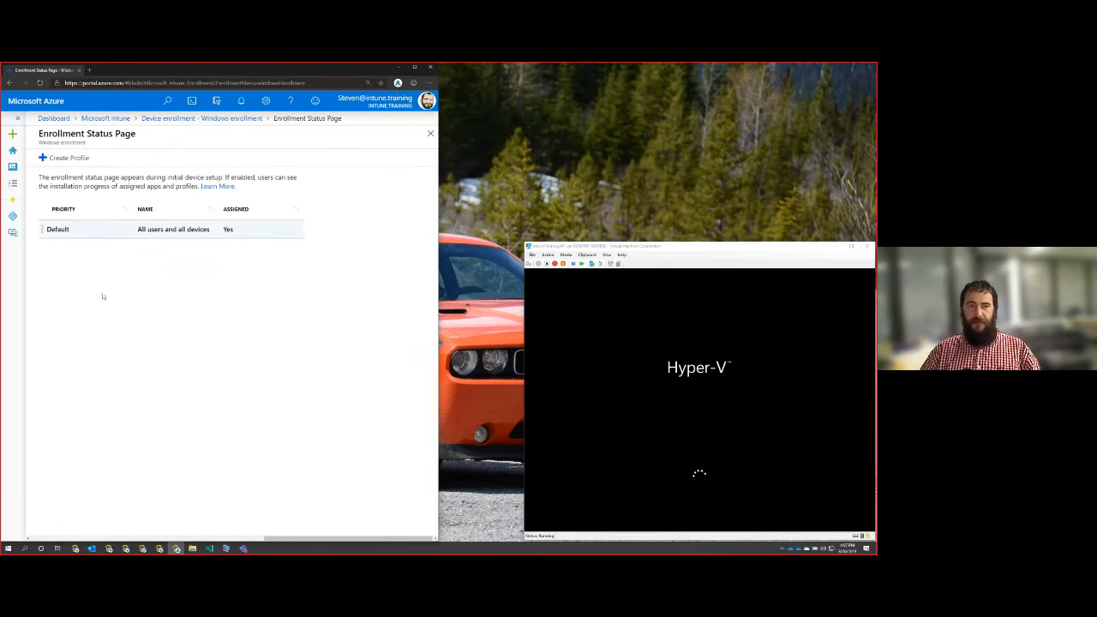
left_click(70, 233)
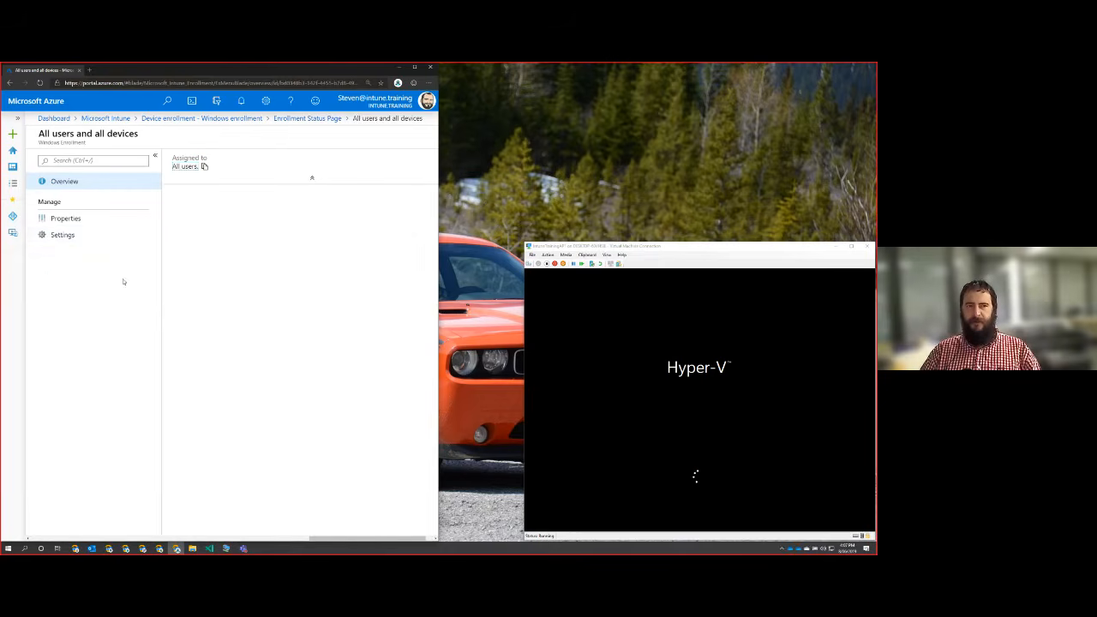
left_click(76, 234)
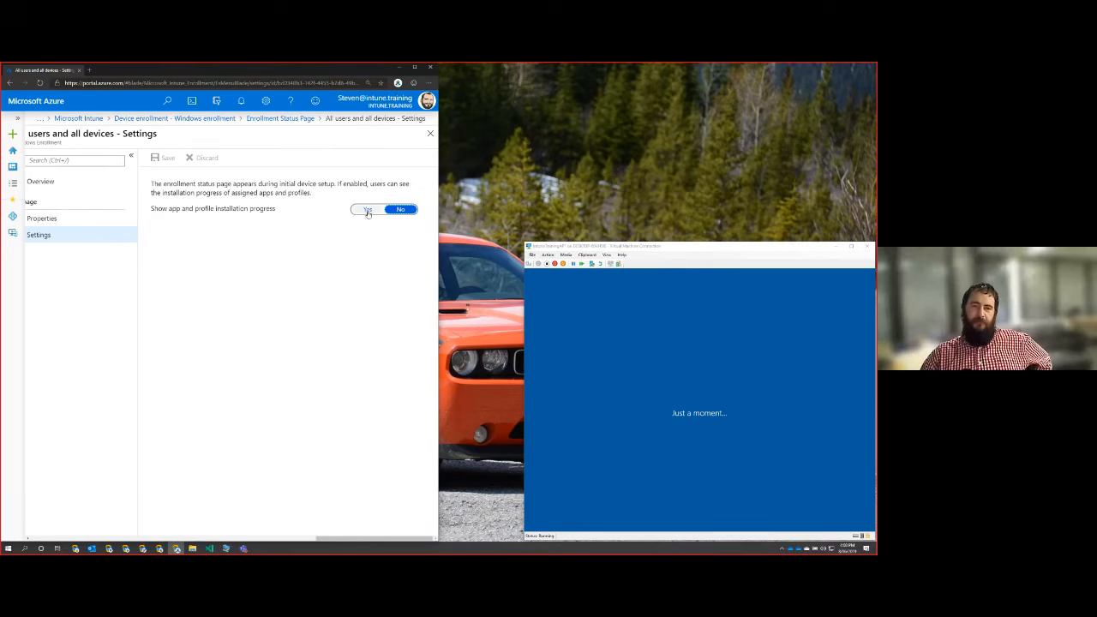
Set "Show app and profile installation progress" to Yes and review the error log collection option.
left_click_drag(159, 209, 296, 214)
left_click(297, 214)
left_click(368, 210)
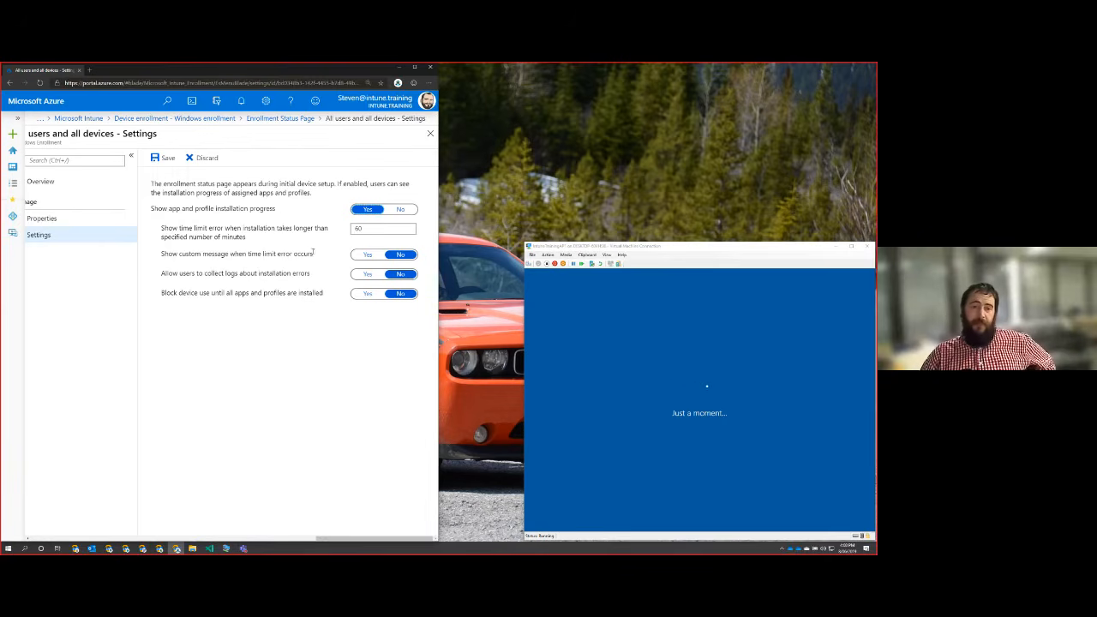
left_click_drag(161, 274, 314, 285)
left_click(320, 279)
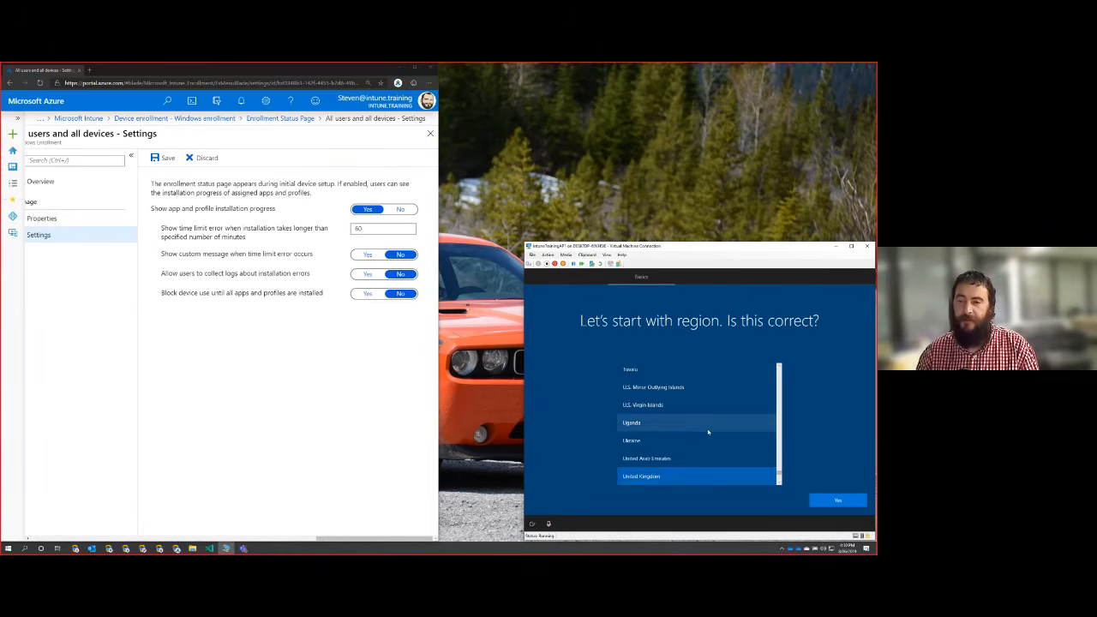
Choose Australia as the region in the virtual machine's Windows setup and confirm it.
scroll(707, 435, "up", 2)
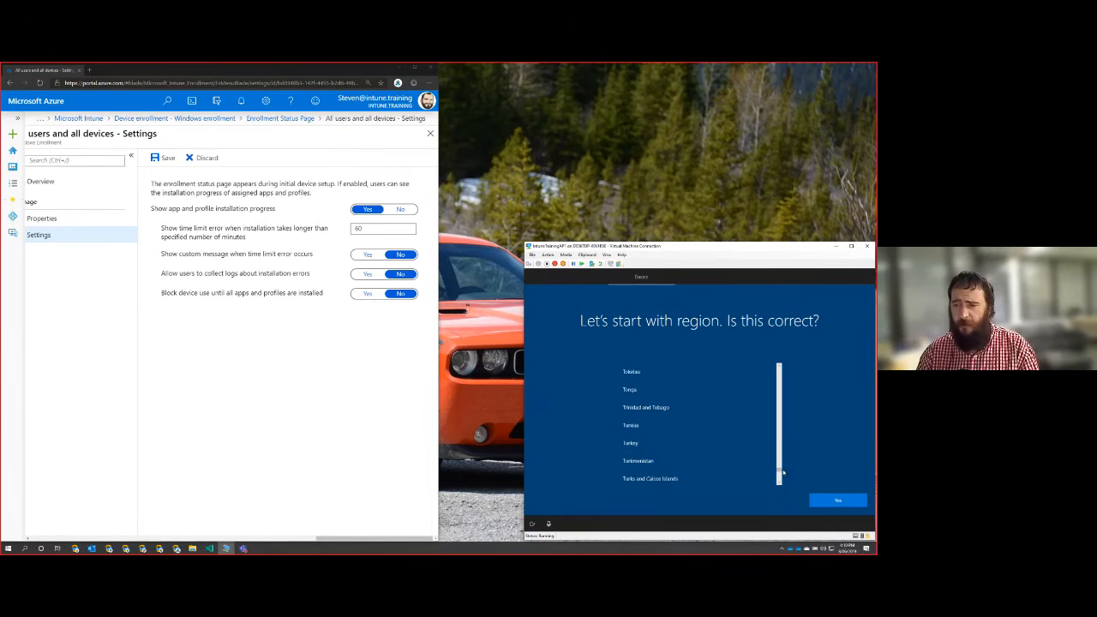
left_click_drag(780, 471, 779, 368)
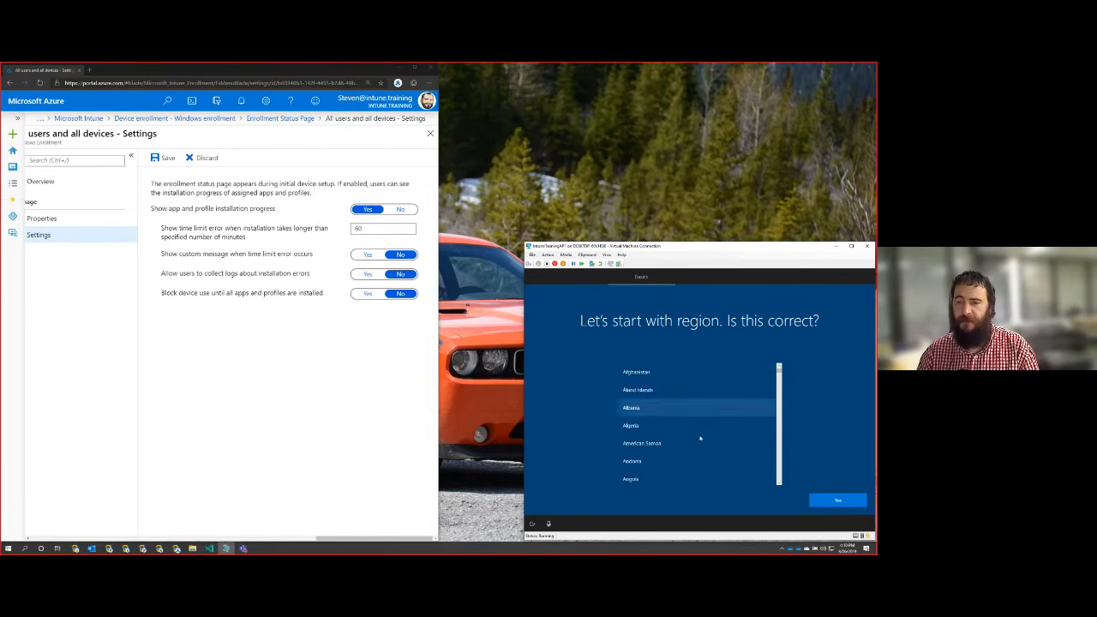
scroll(678, 444, "down", 3)
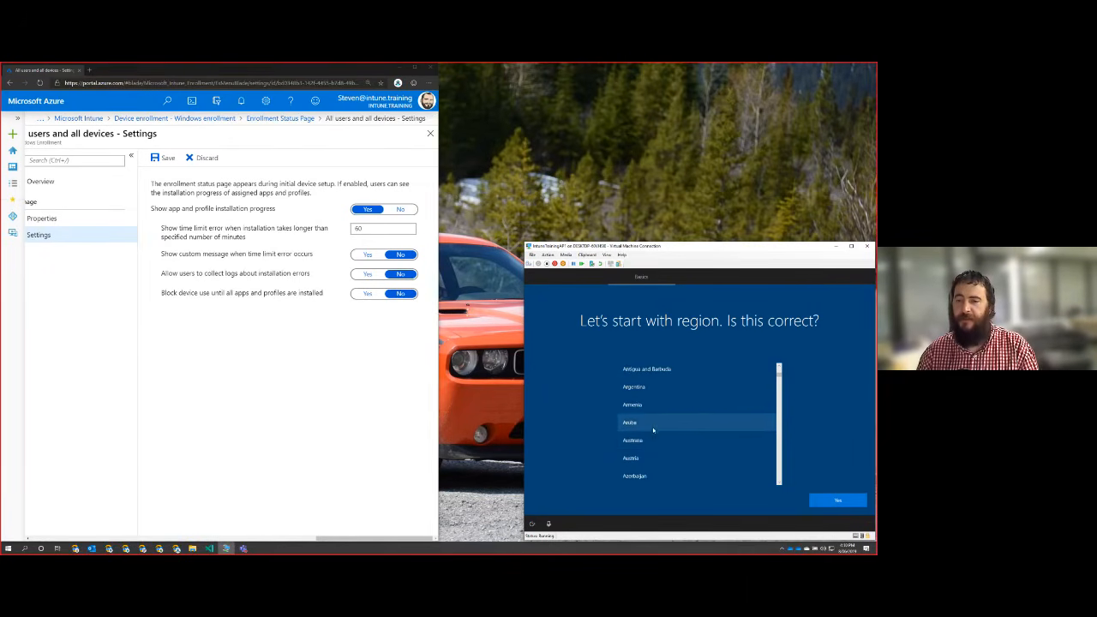
left_click(648, 442)
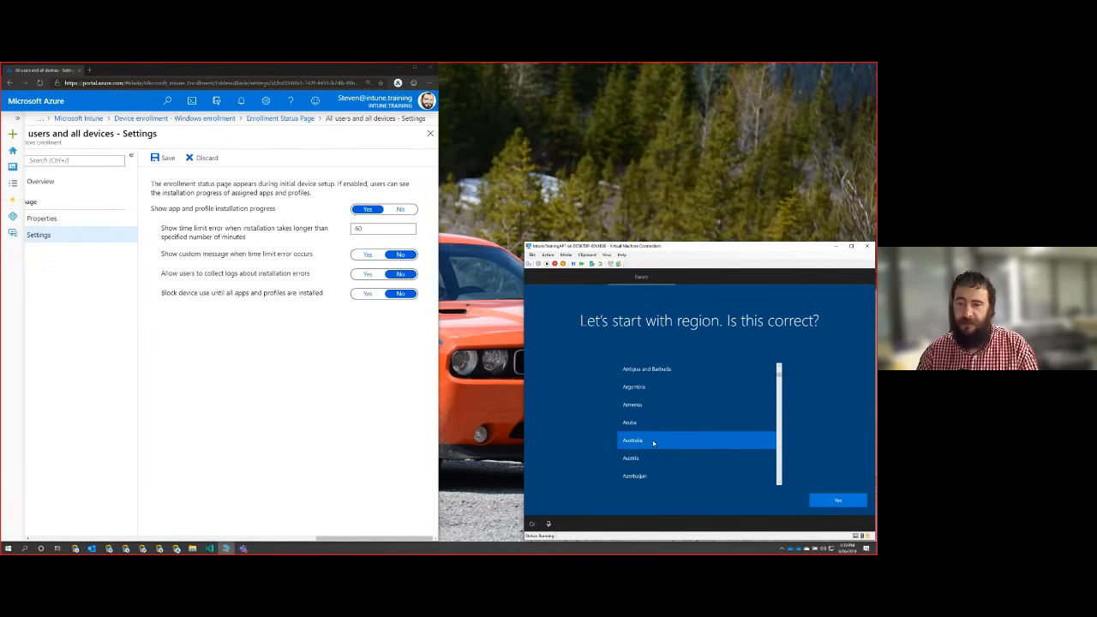
left_click(853, 502)
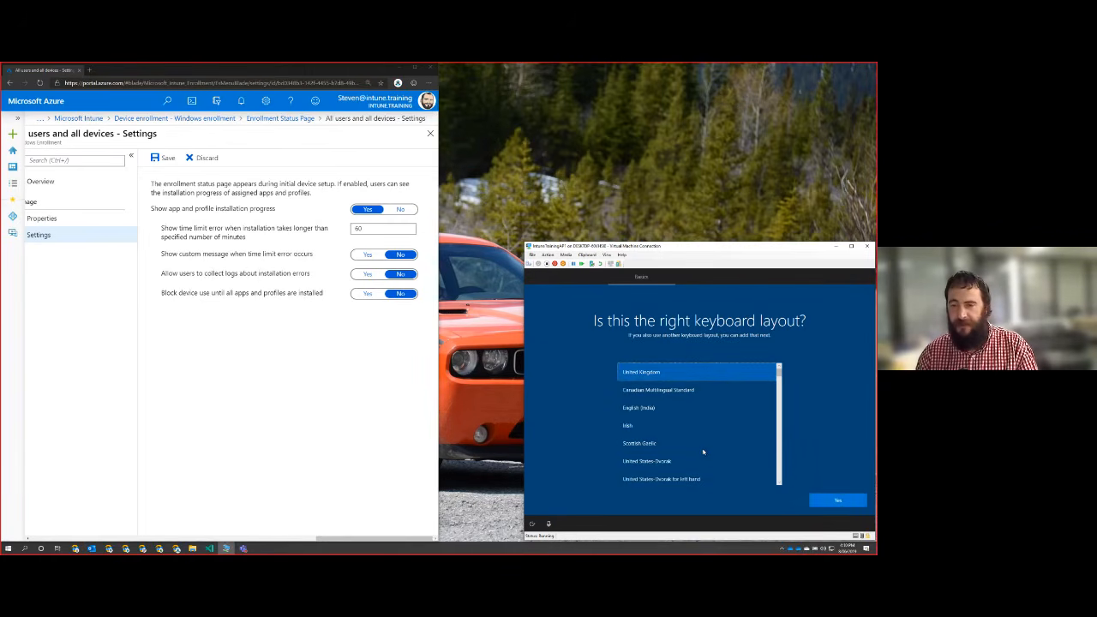
Choose the US keyboard layout in Windows setup and skip adding a second layout.
scroll(765, 375, "down", 2)
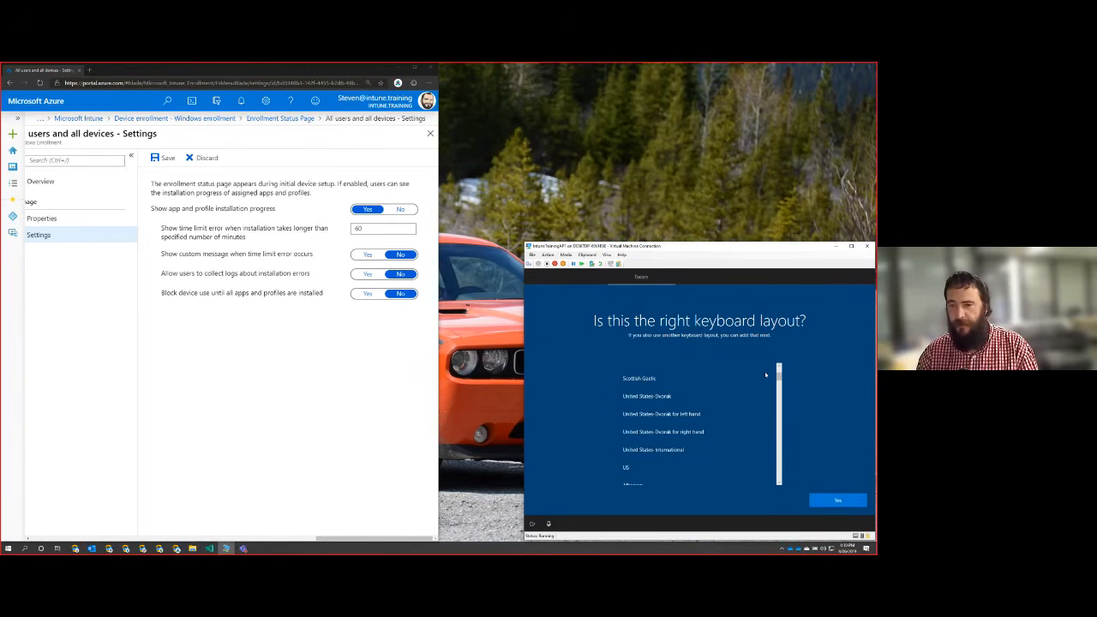
left_click(628, 471)
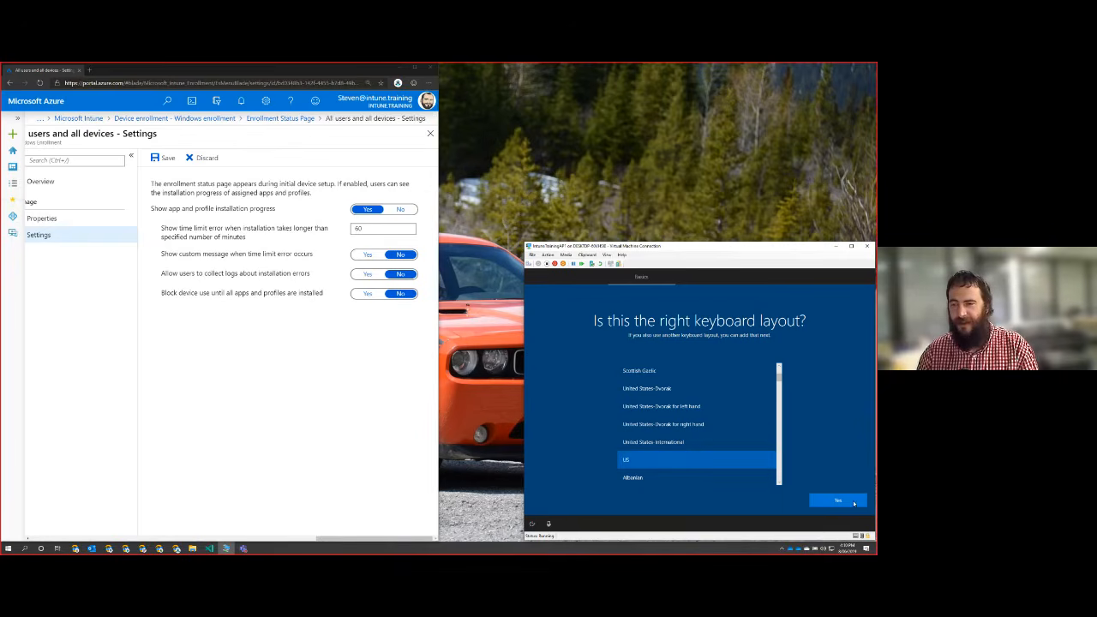
left_click(846, 505)
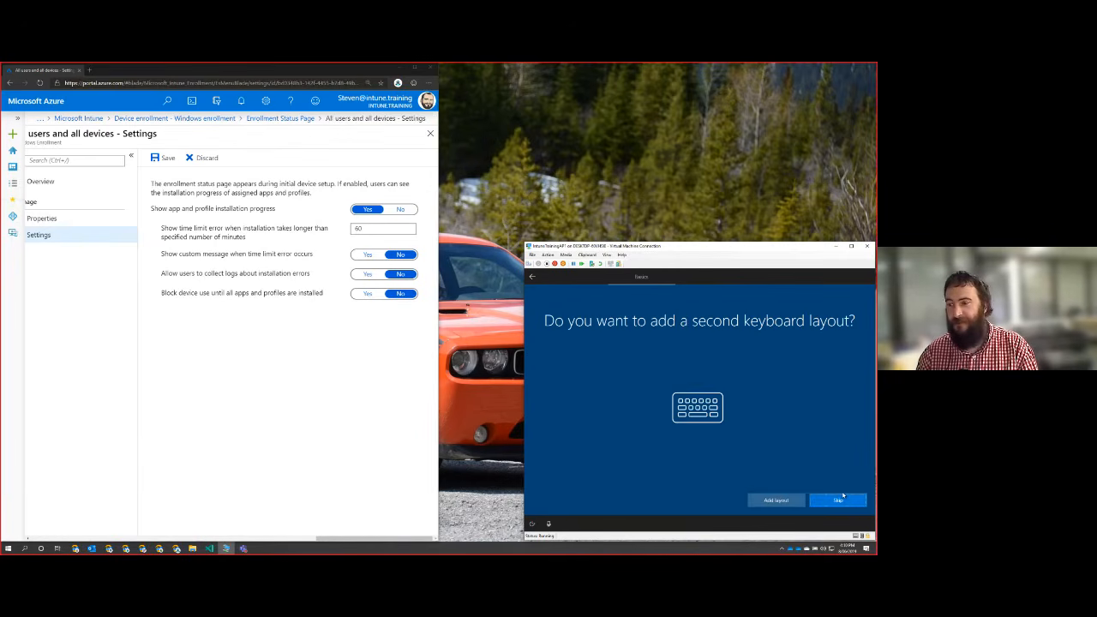
left_click(839, 502)
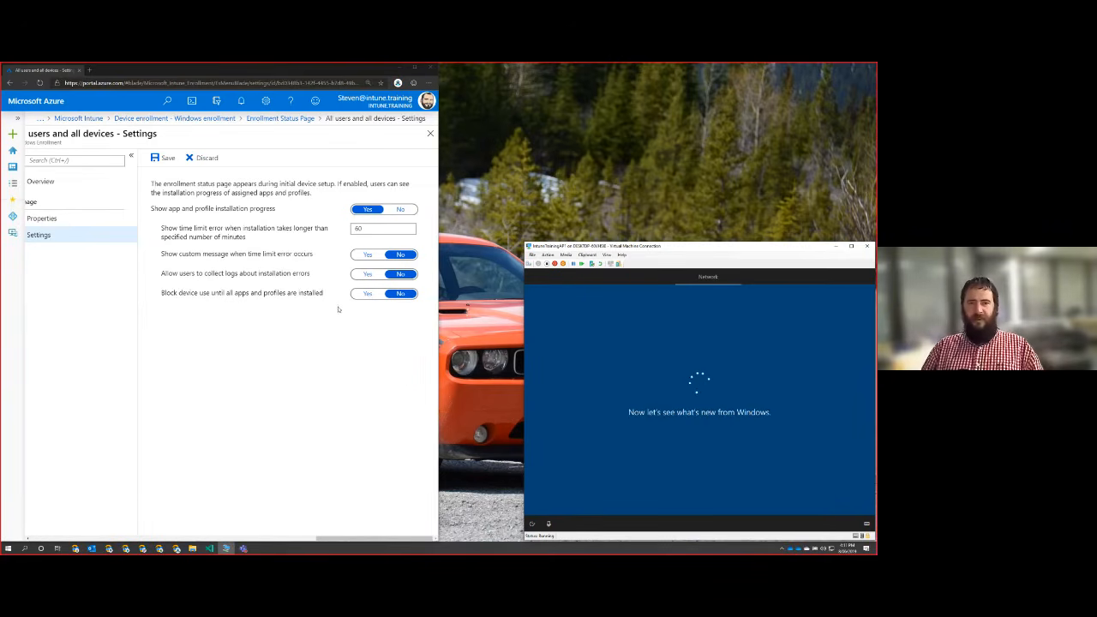
Set "Block device use until all apps and profiles are installed" to Yes, save the settings, and go to the profile's overview.
left_click(368, 292)
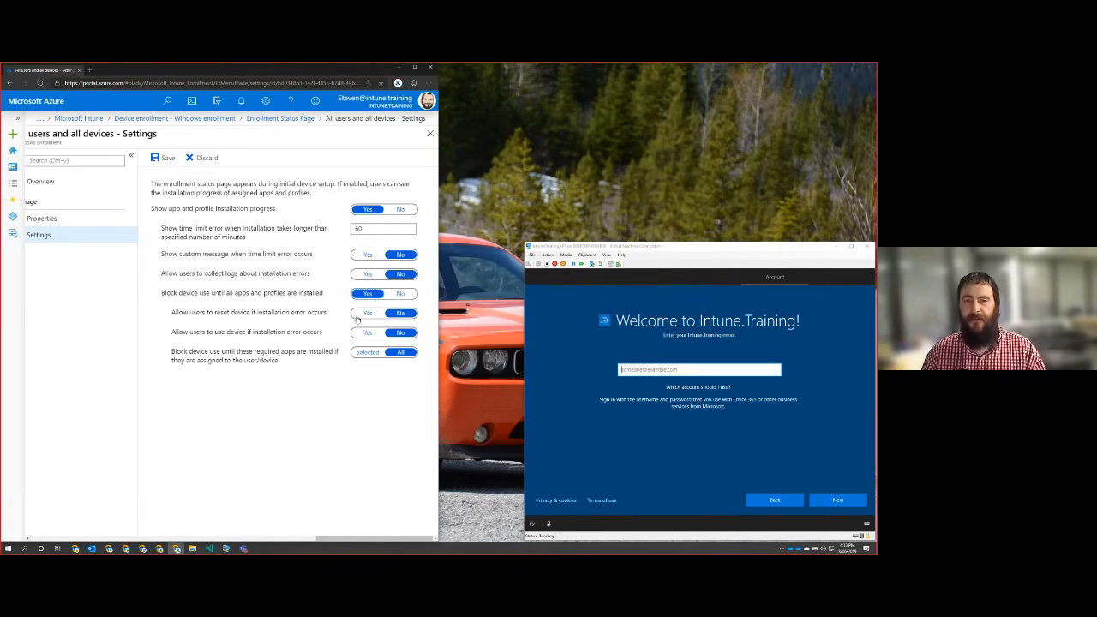
left_click(166, 159)
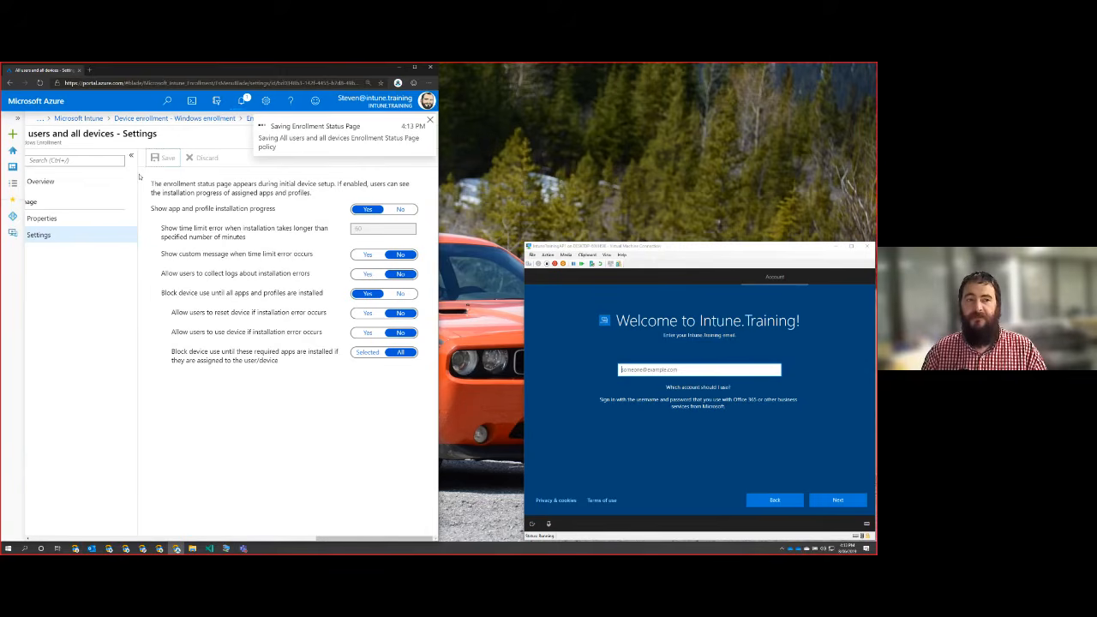
left_click(52, 188)
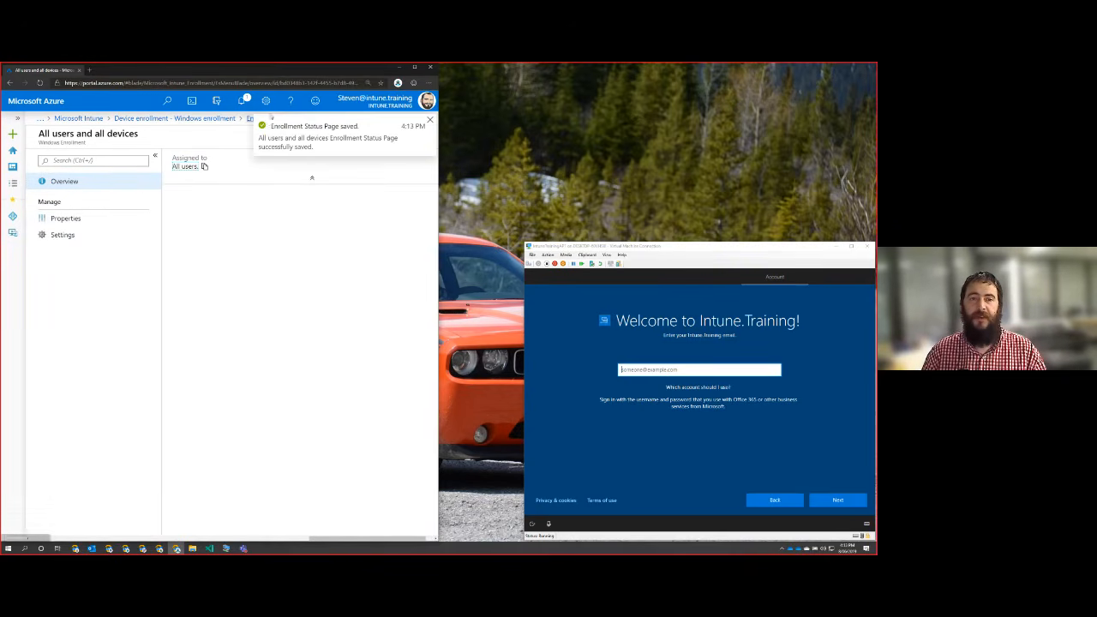
left_click(430, 120)
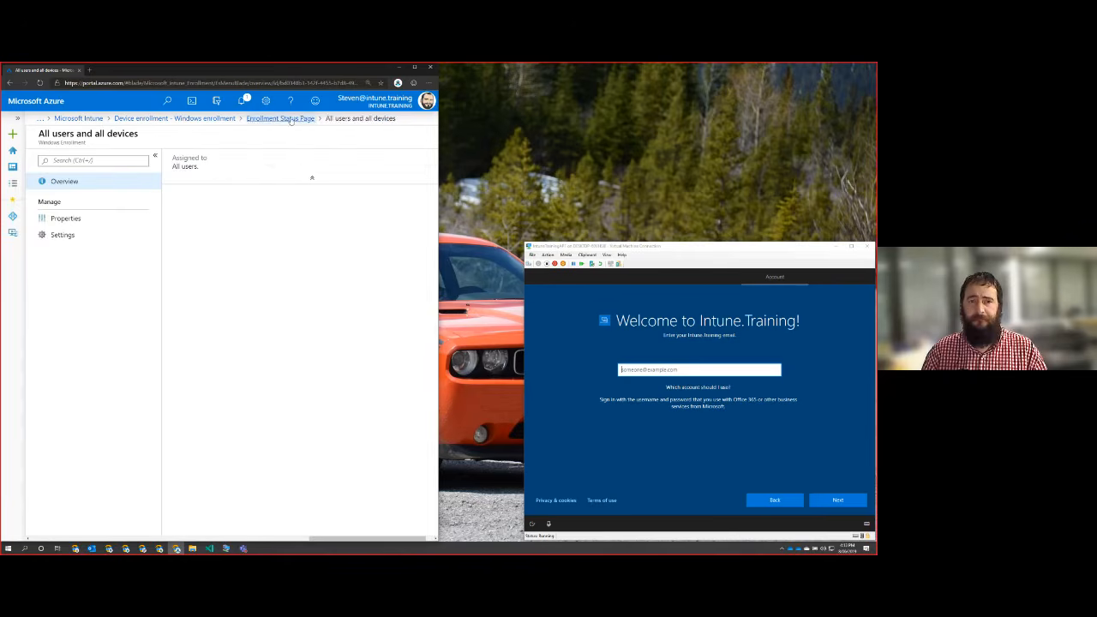
Return to the Enrollment Status Page list and view the form for creating a profile, closing it without entering anything.
left_click(300, 120)
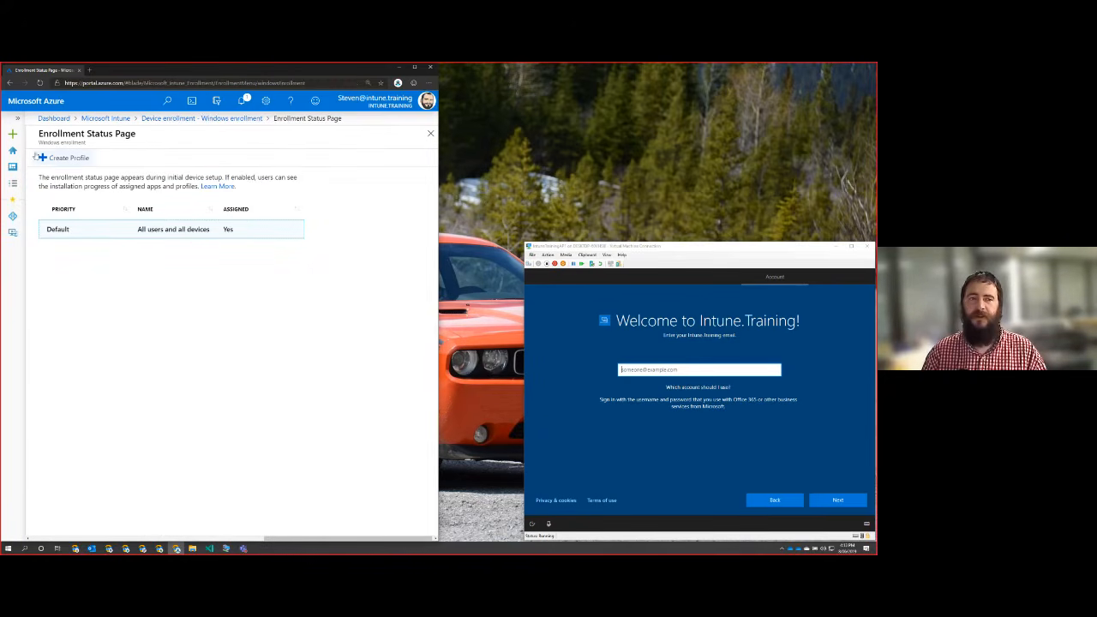
left_click(63, 158)
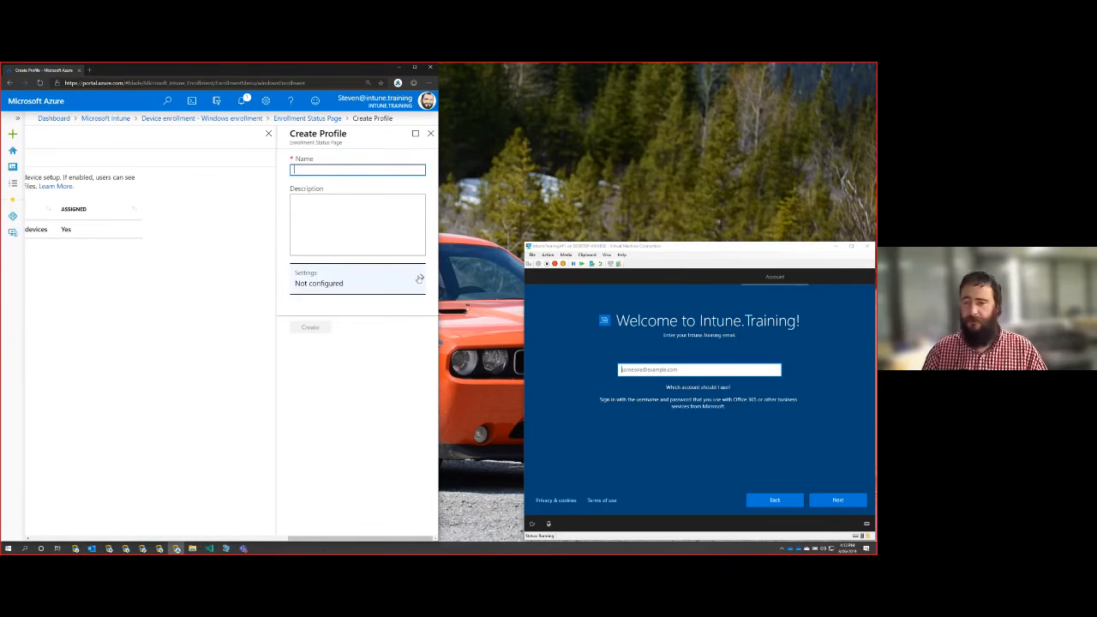
left_click(430, 134)
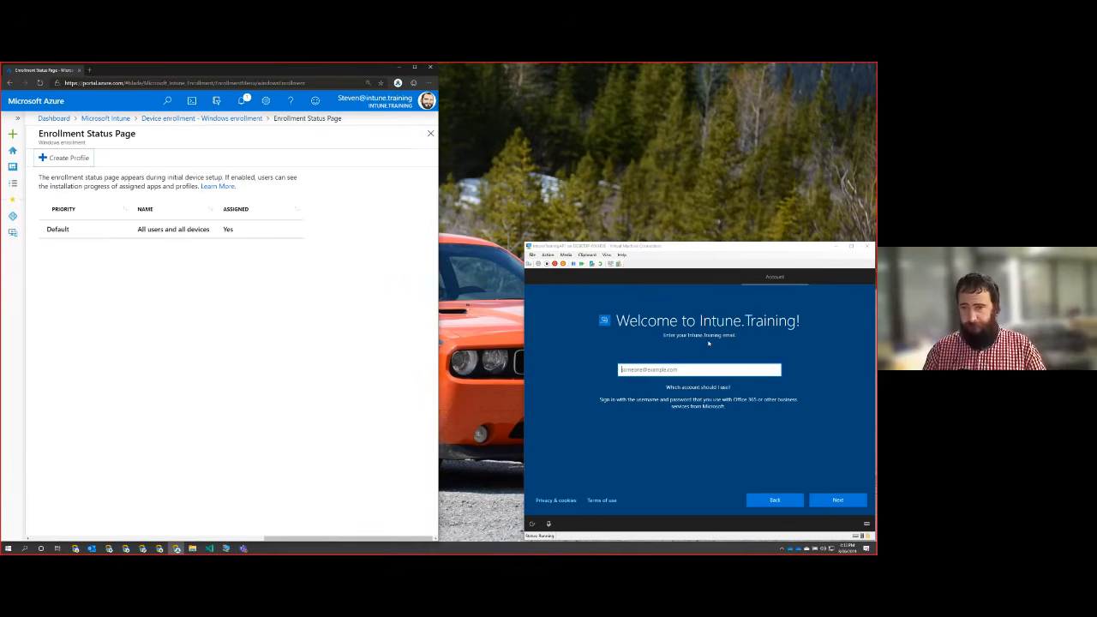
Enter the work account's email on the virtual machine's Intune.Training welcome screen and continue.
left_click(667, 371)
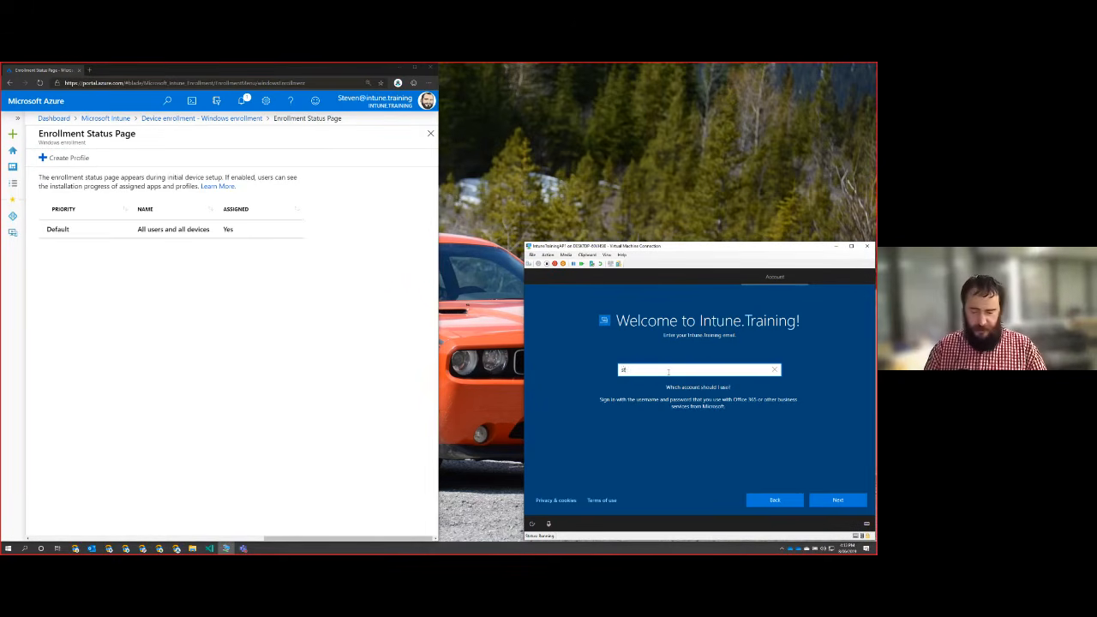
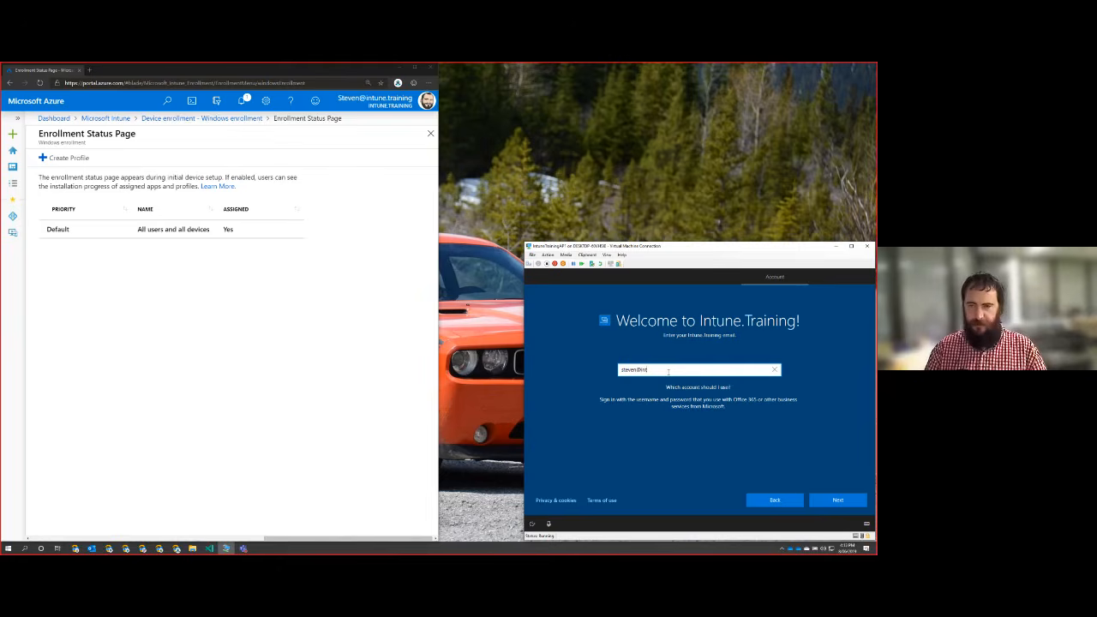
type("in")
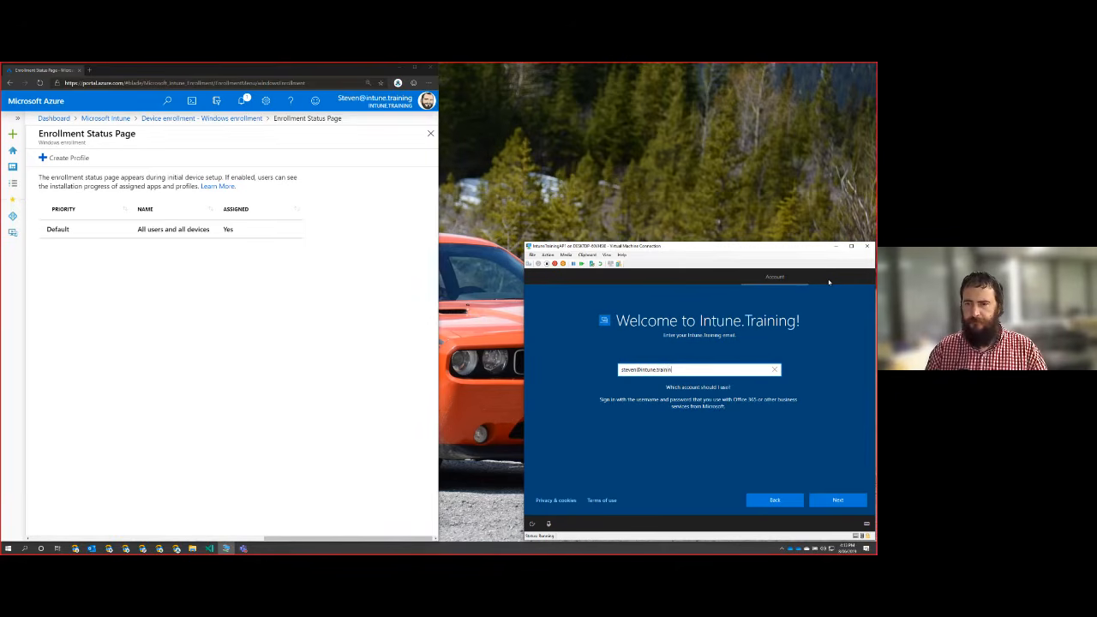
type("g")
left_click(837, 500)
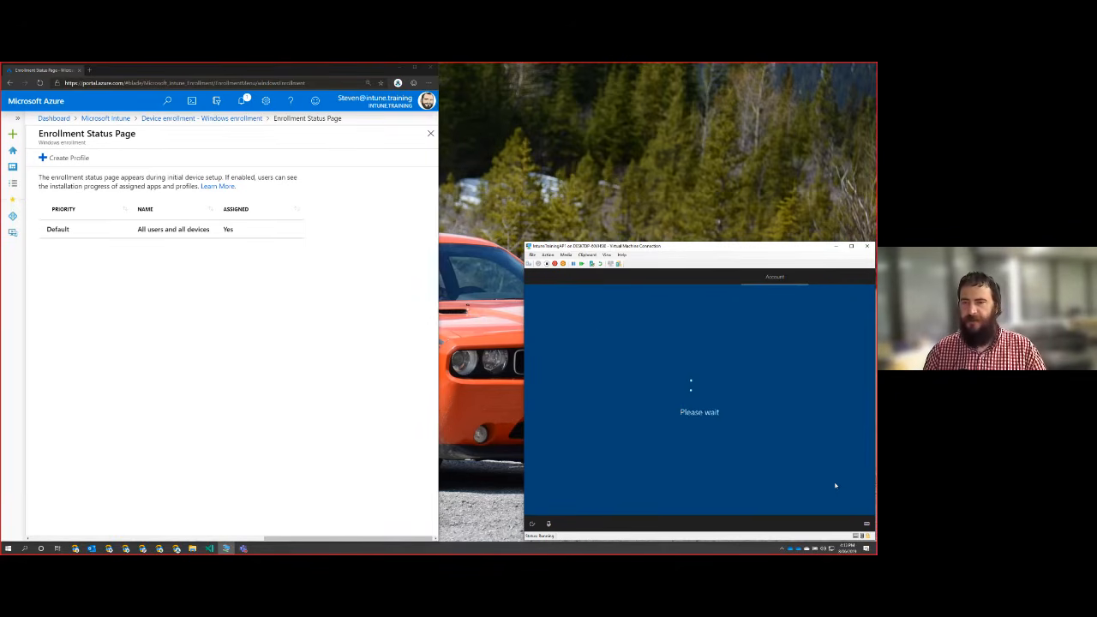
Enter the account password in the virtual machine's Windows setup and submit it.
type("•••••••")
key("BackSpace")
key("BackSpace")
key("BackSpace")
key("BackSpace")
key("BackSpace")
key("BackSpace")
key("BackSpace")
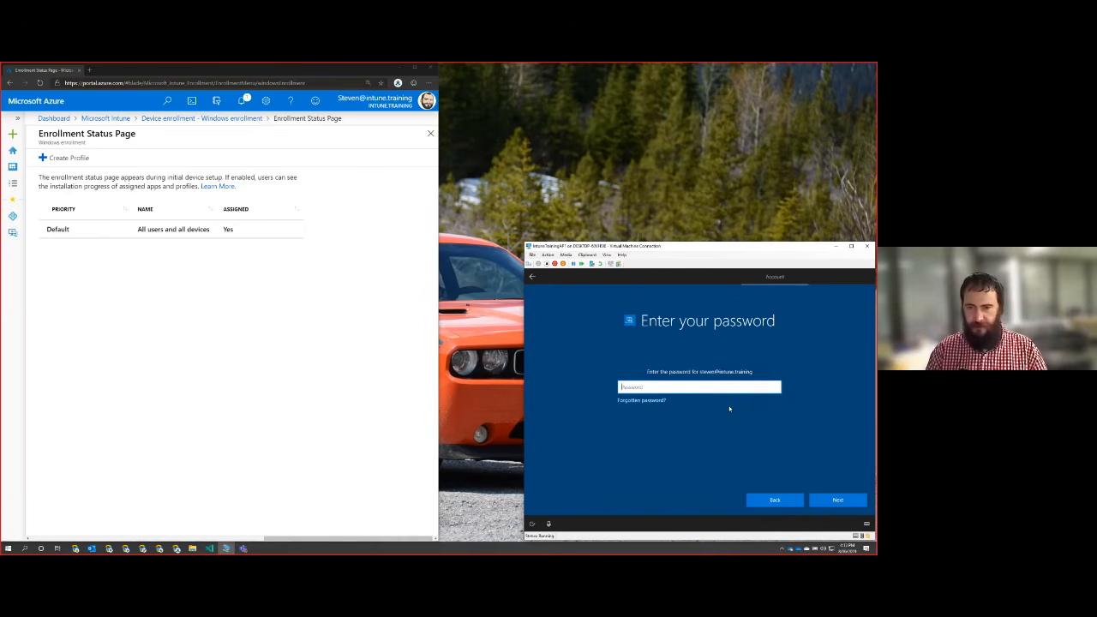
type("•••••••••")
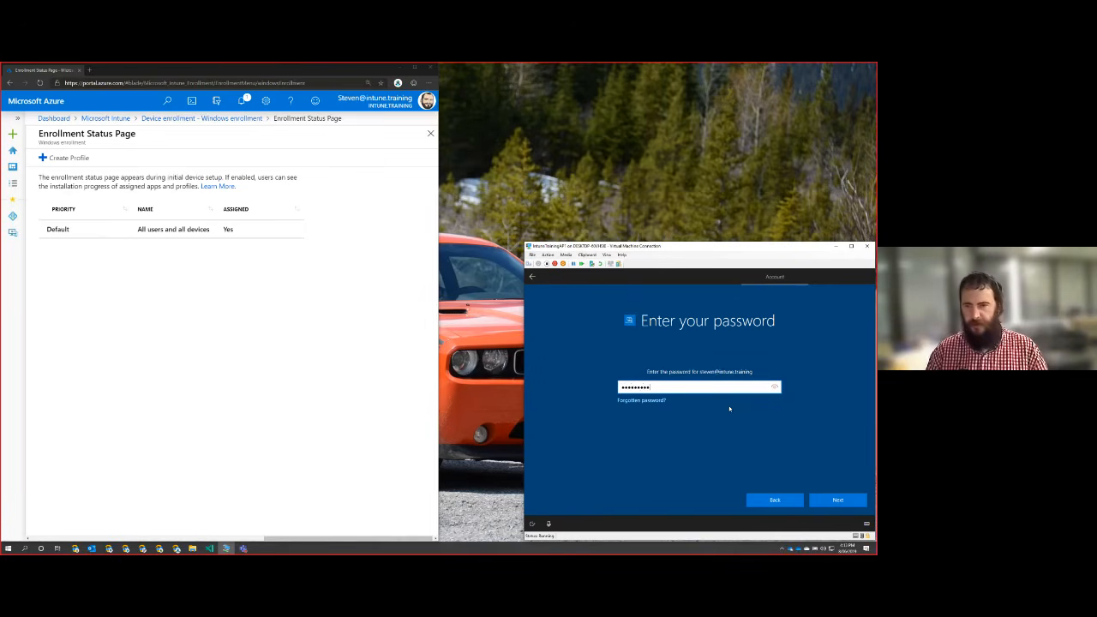
key("Return")
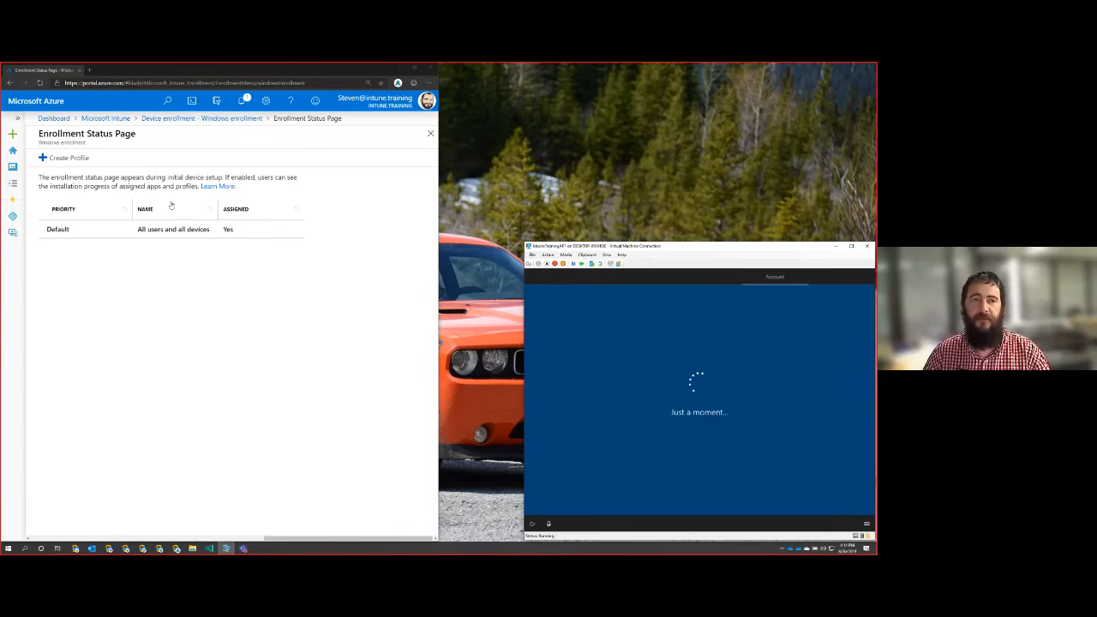
left_click(12, 216)
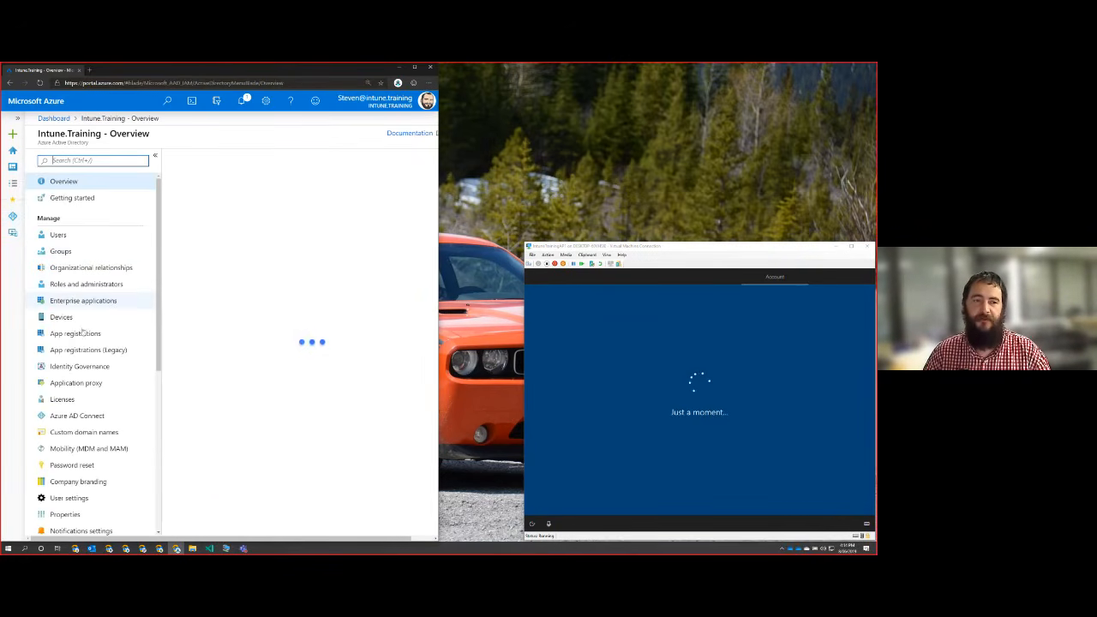
left_click(61, 318)
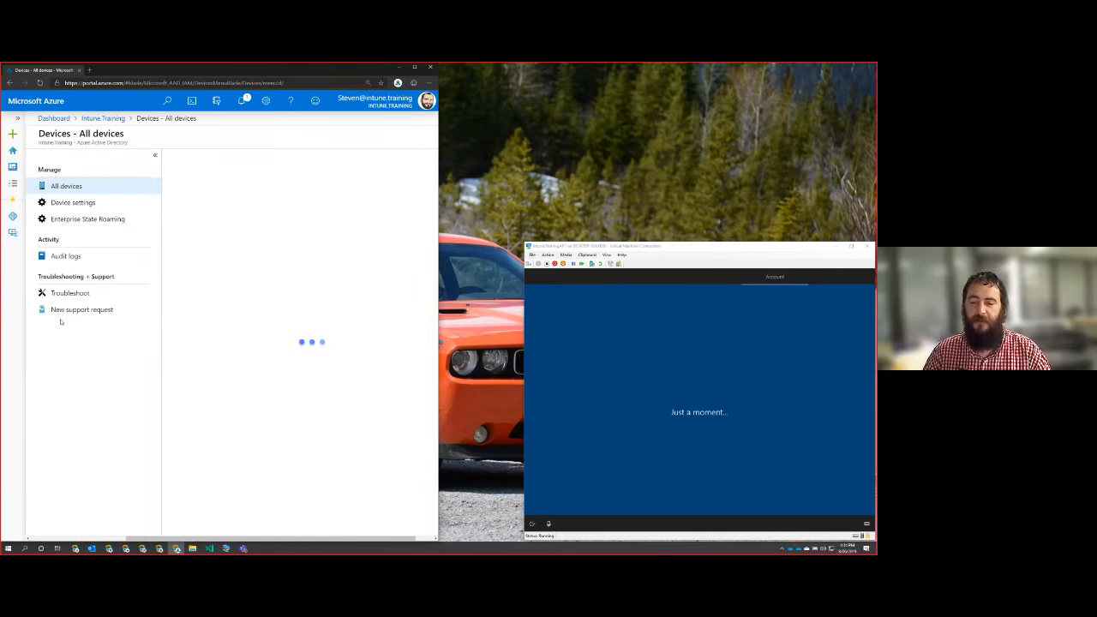
left_click(79, 204)
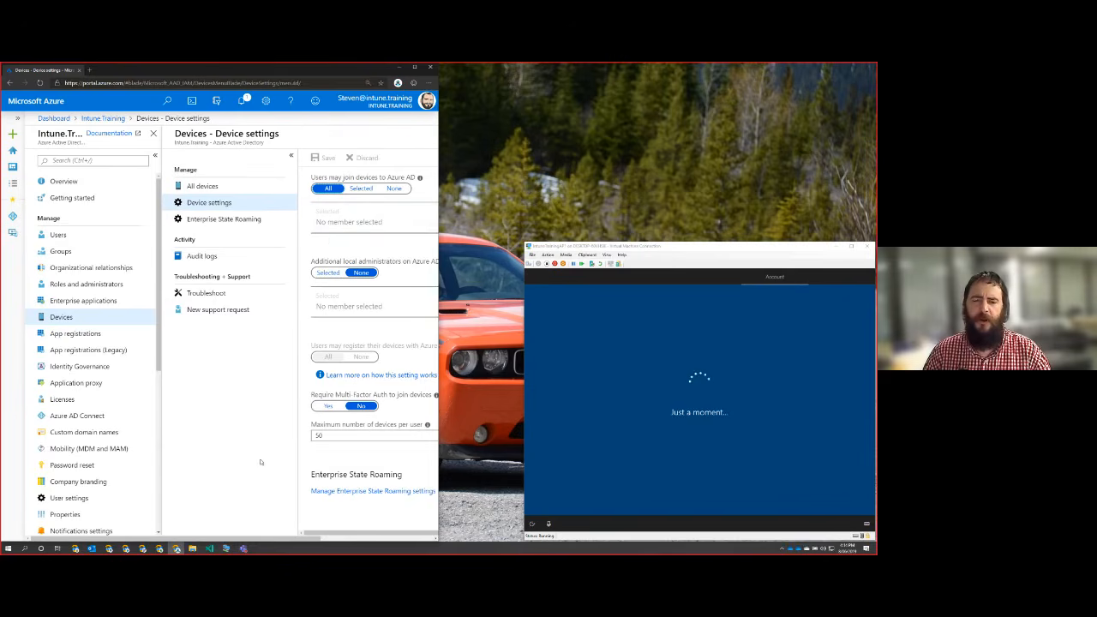
left_click_drag(315, 539, 428, 541)
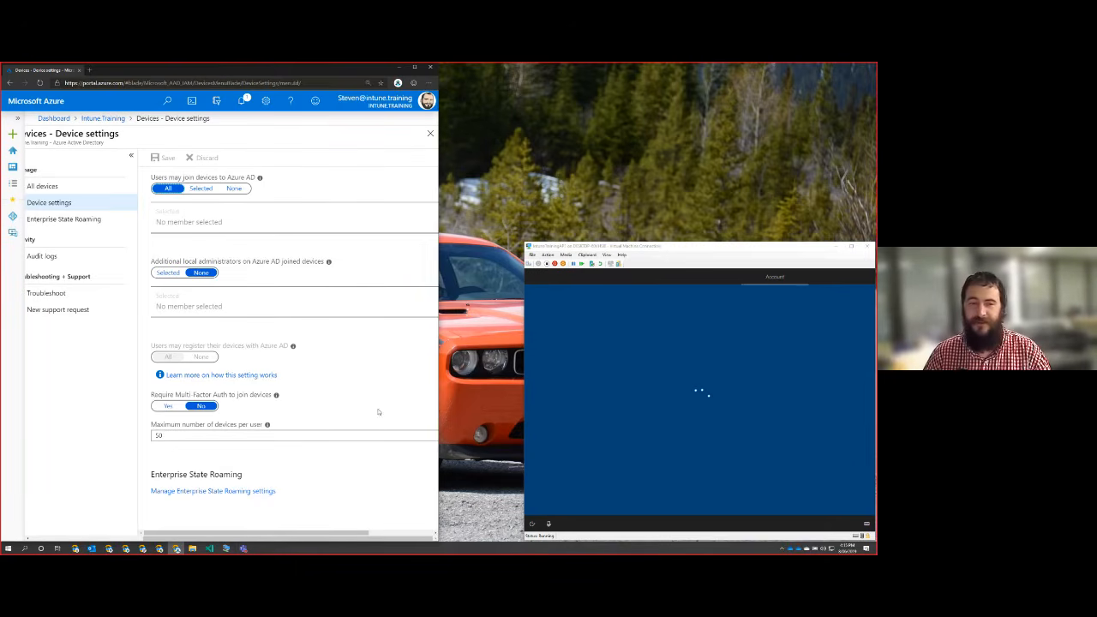
left_click(166, 406)
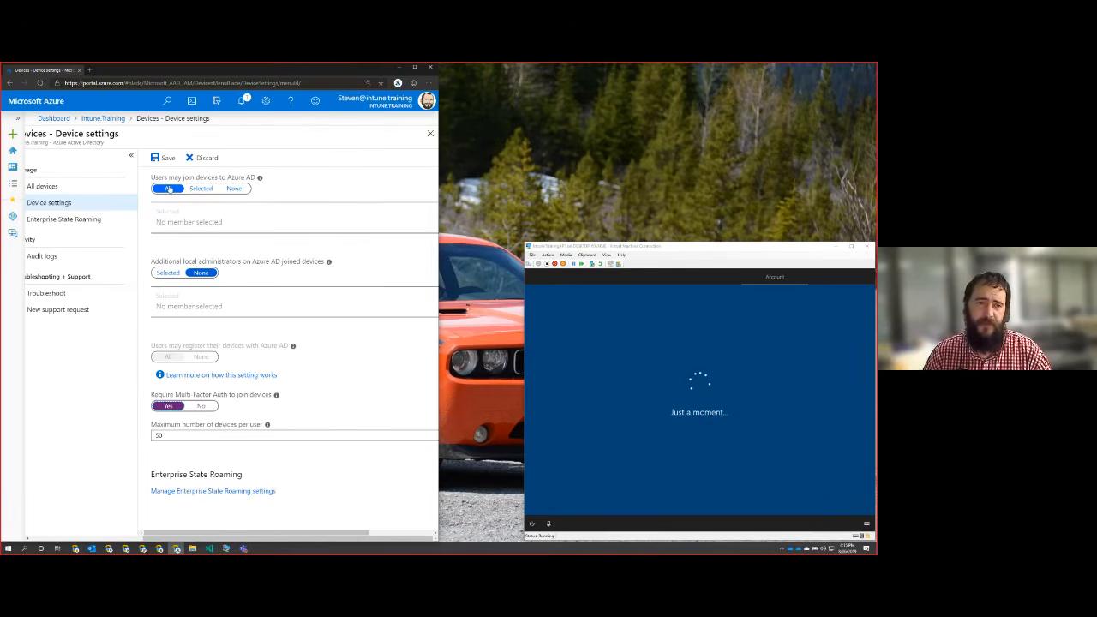
left_click(161, 158)
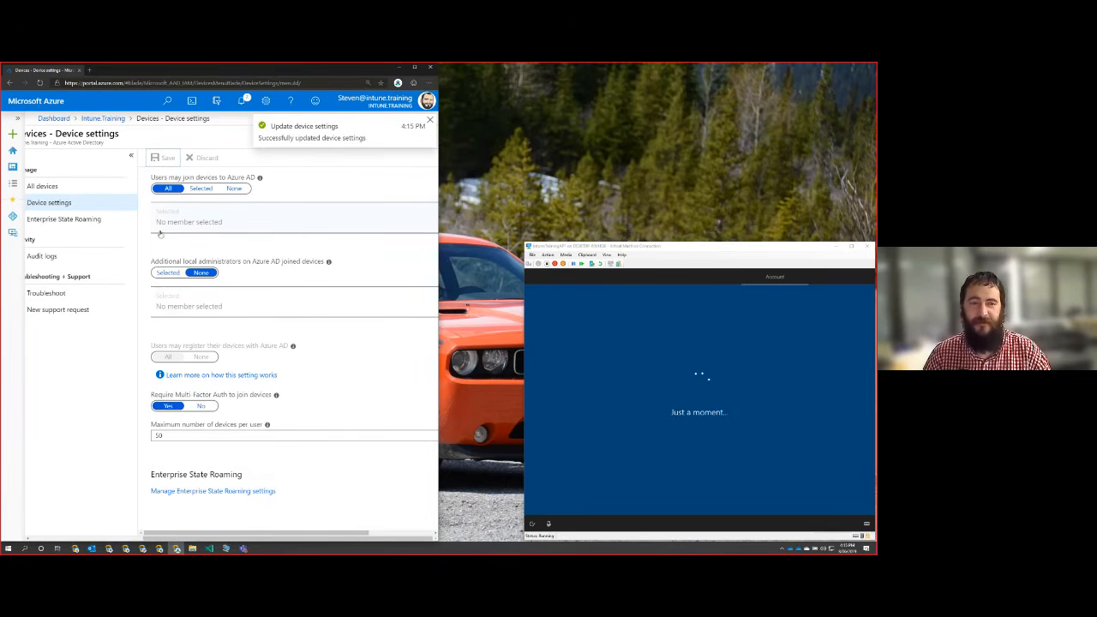
Open Enterprise State Roaming for devices and examine who may sync settings and app data across devices.
left_click(71, 220)
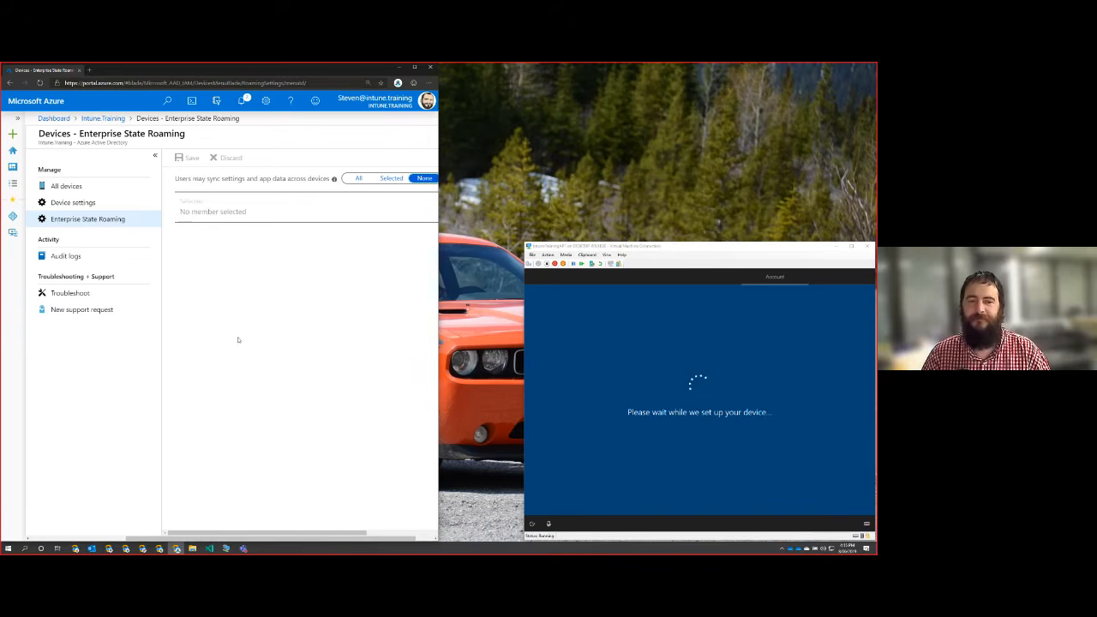
scroll(235, 341, "right", 3)
scroll(223, 340, "left", 3)
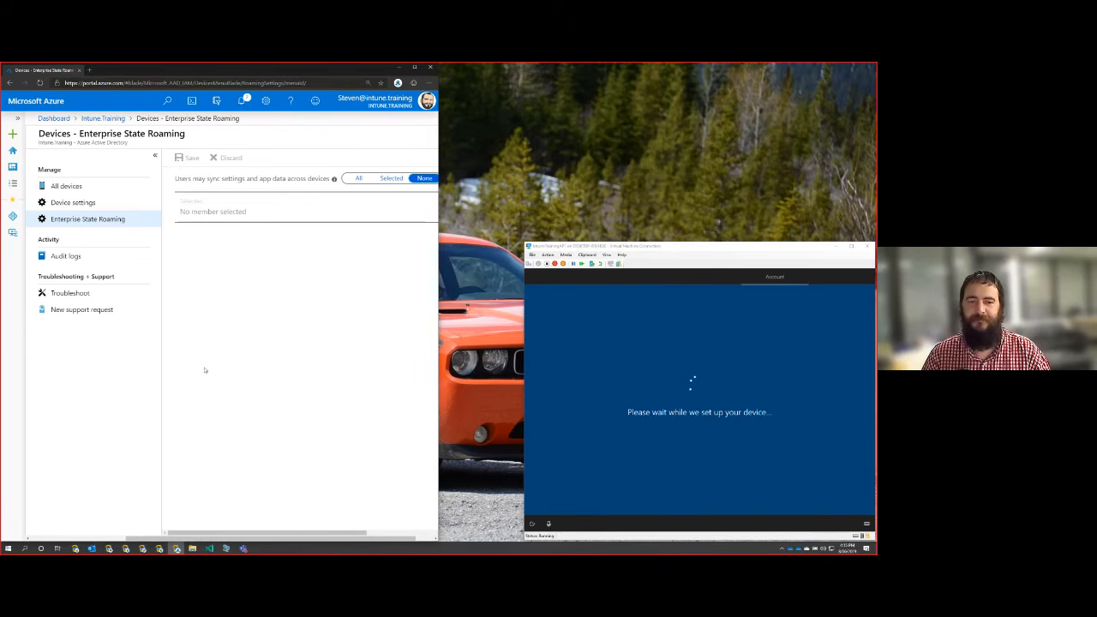
scroll(146, 540, "right", 1)
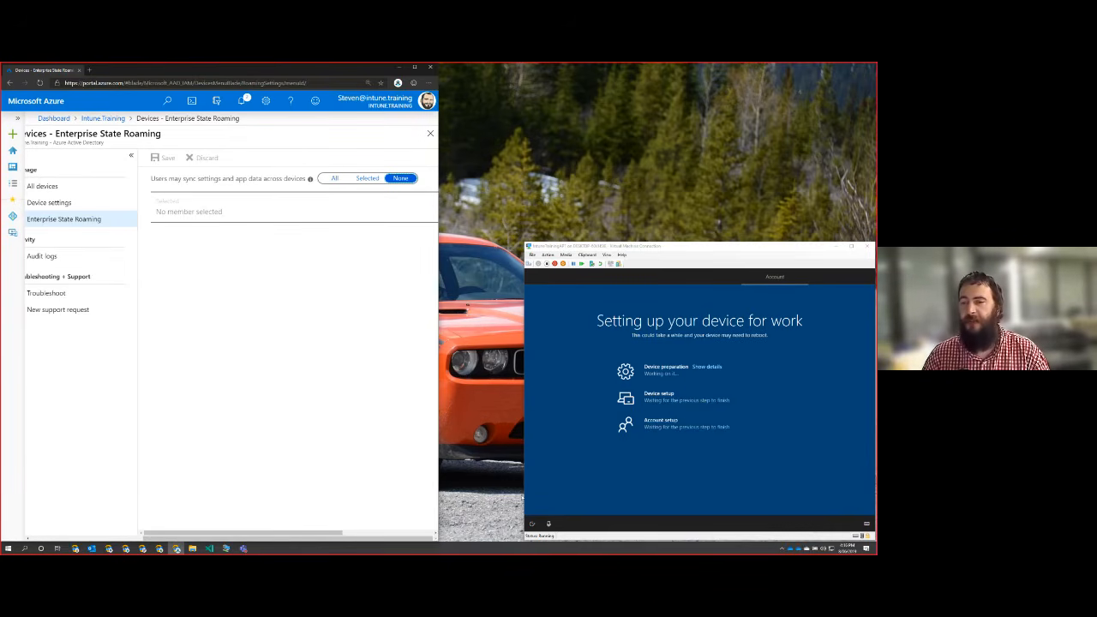
Show the virtual machine's device preparation details, and set Enterprise State Roaming to All users and save.
left_click(698, 368)
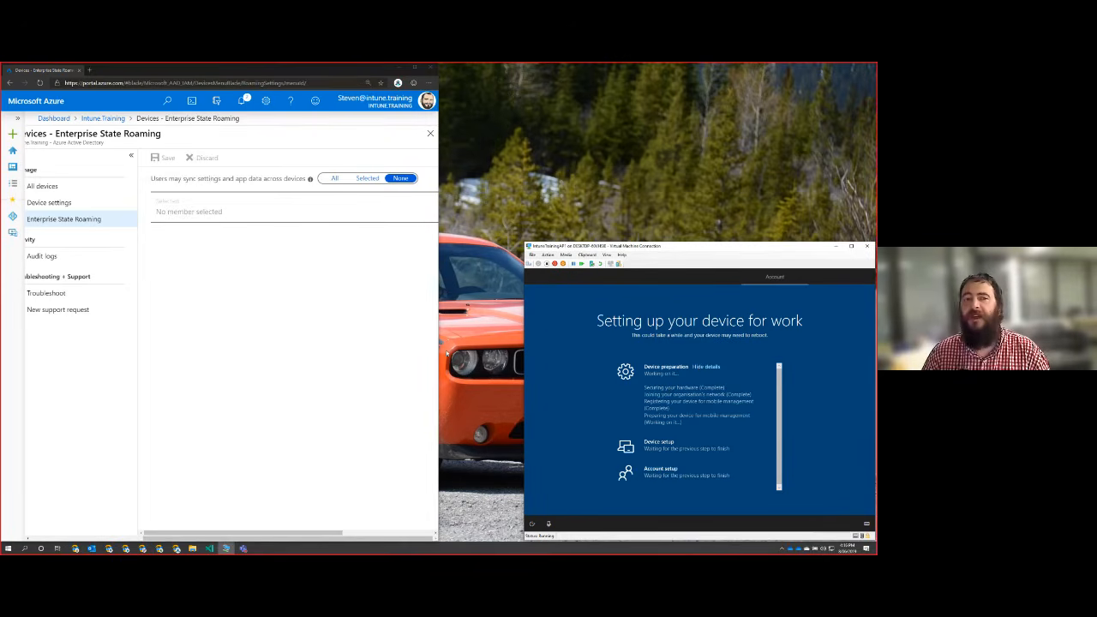
left_click(339, 317)
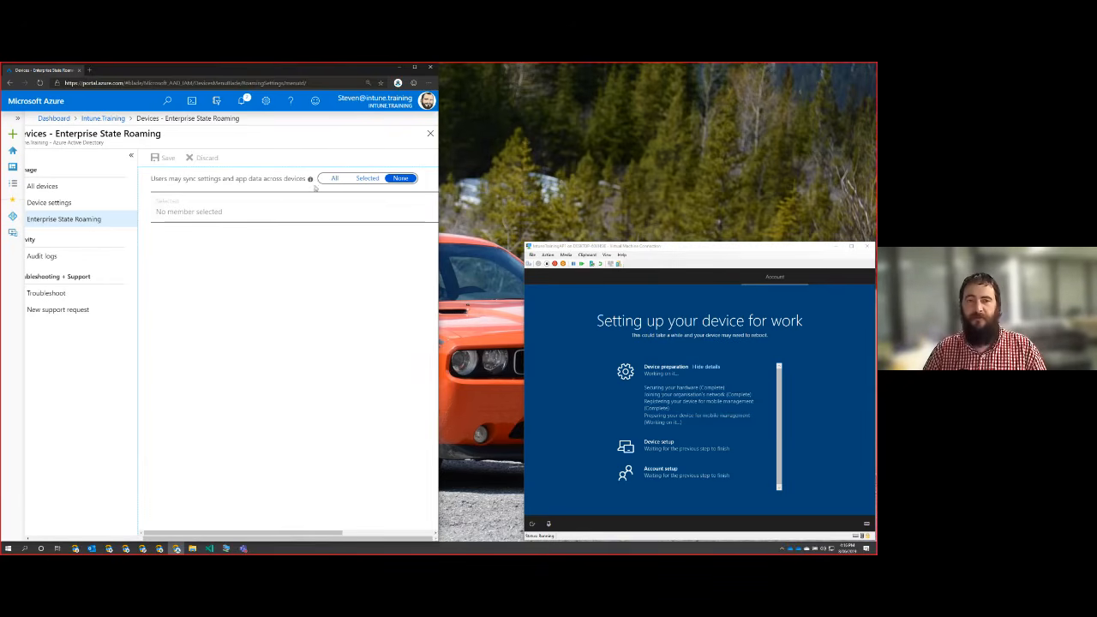
mouse_move(311, 183)
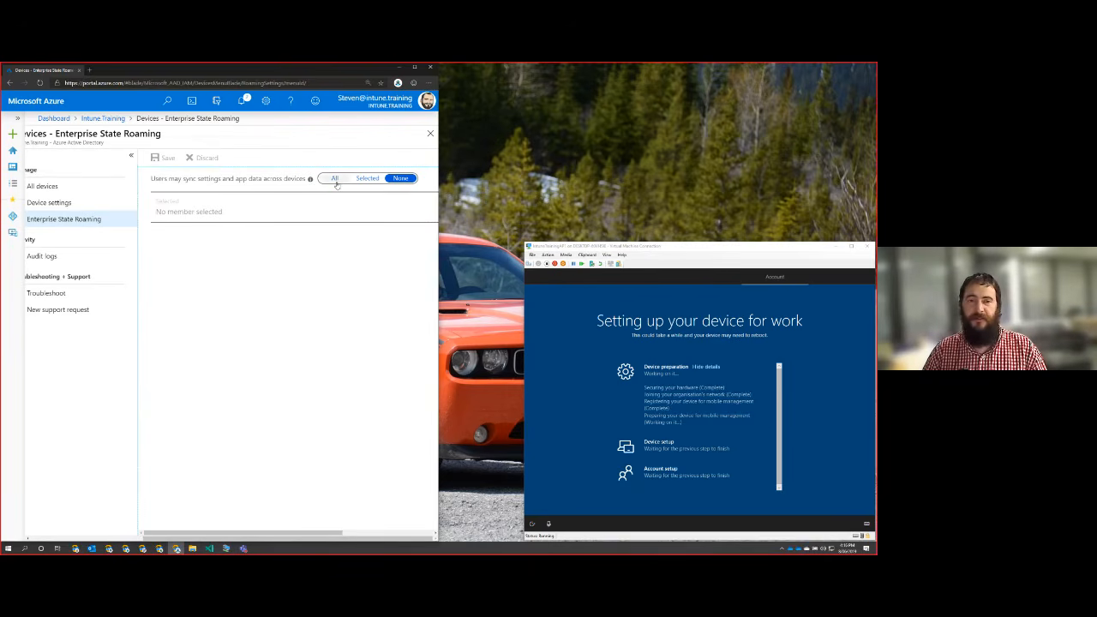
left_click(335, 180)
scroll(313, 228, "right", 3)
scroll(314, 221, "left", 3)
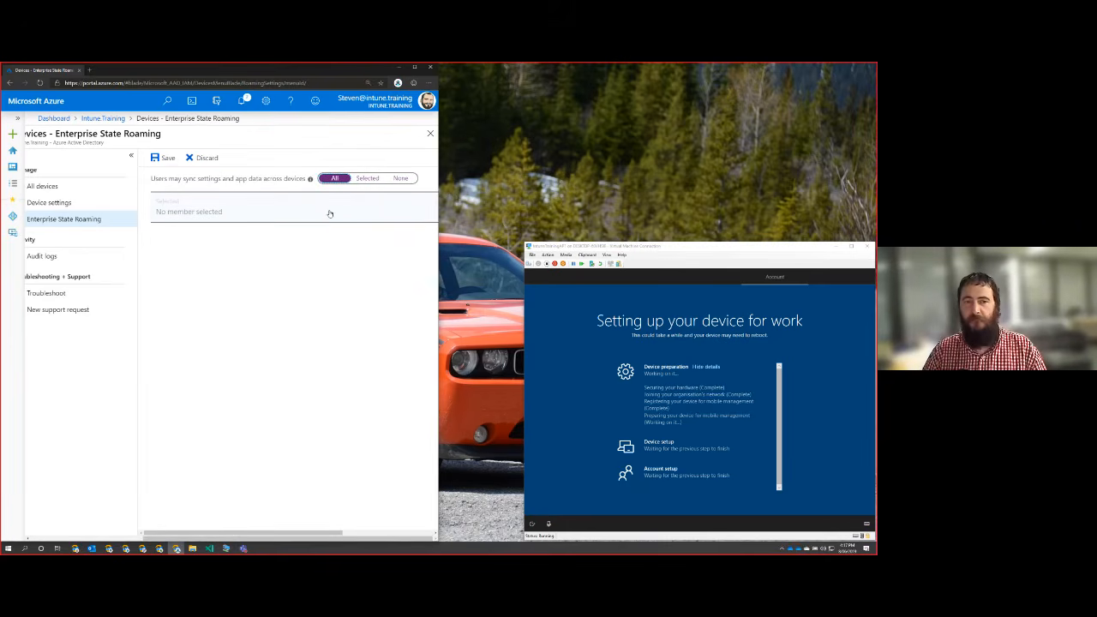
left_click(161, 159)
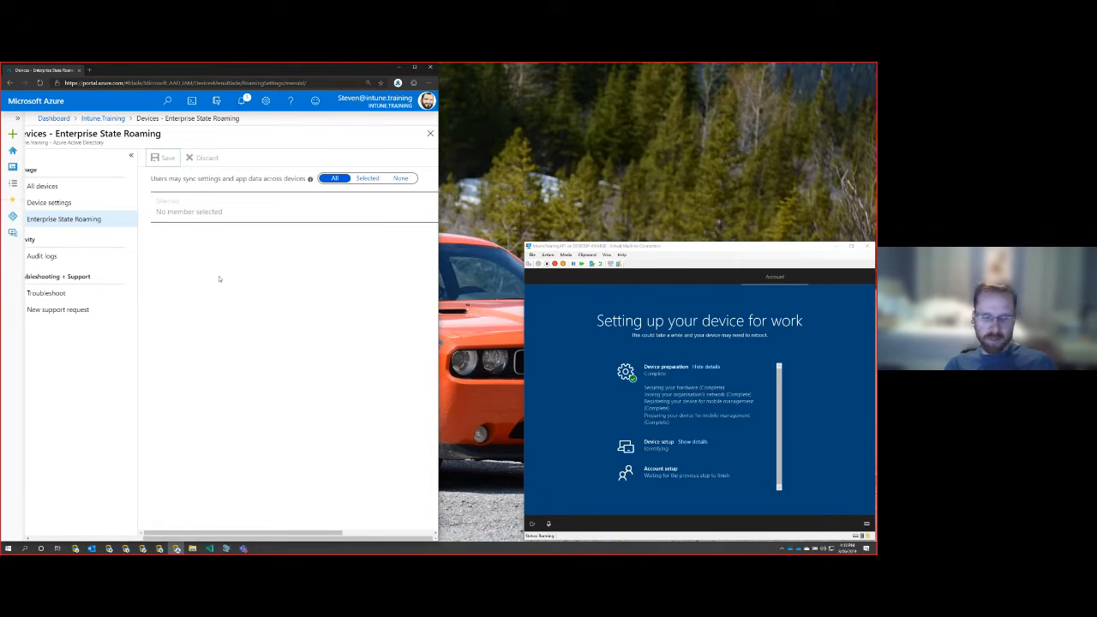
Collapse the virtual machine's device preparation details, view those of device setup, and answer Yes to activity history.
left_click(708, 367)
left_click(694, 394)
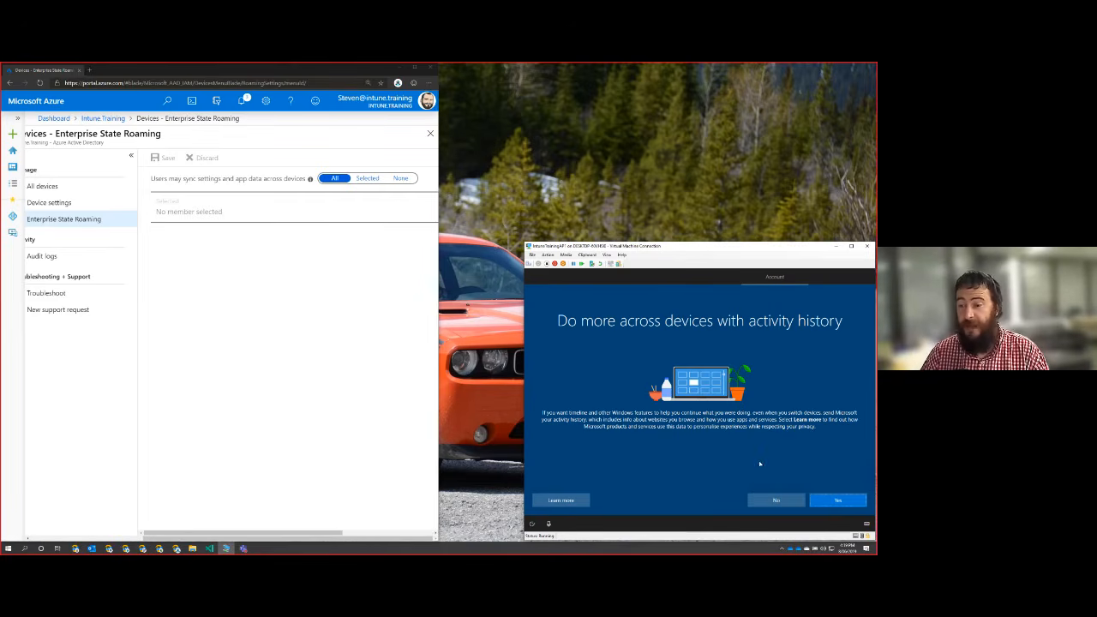
left_click(837, 502)
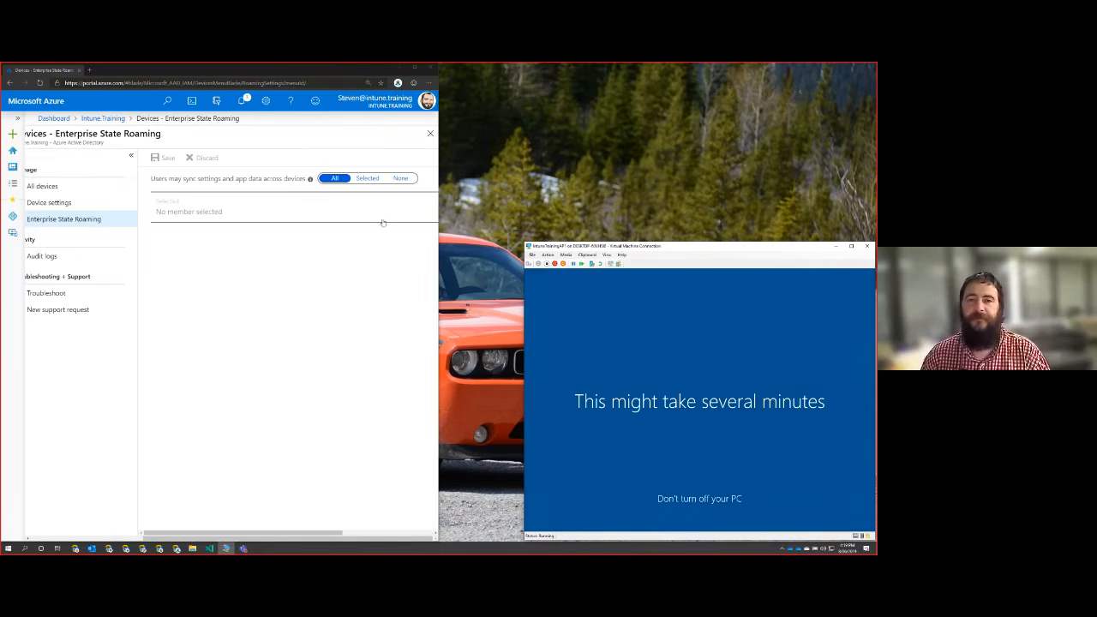
Leave the Azure Active Directory device settings and open the enrolled Windows device from Intune's list of all devices.
left_click(430, 133)
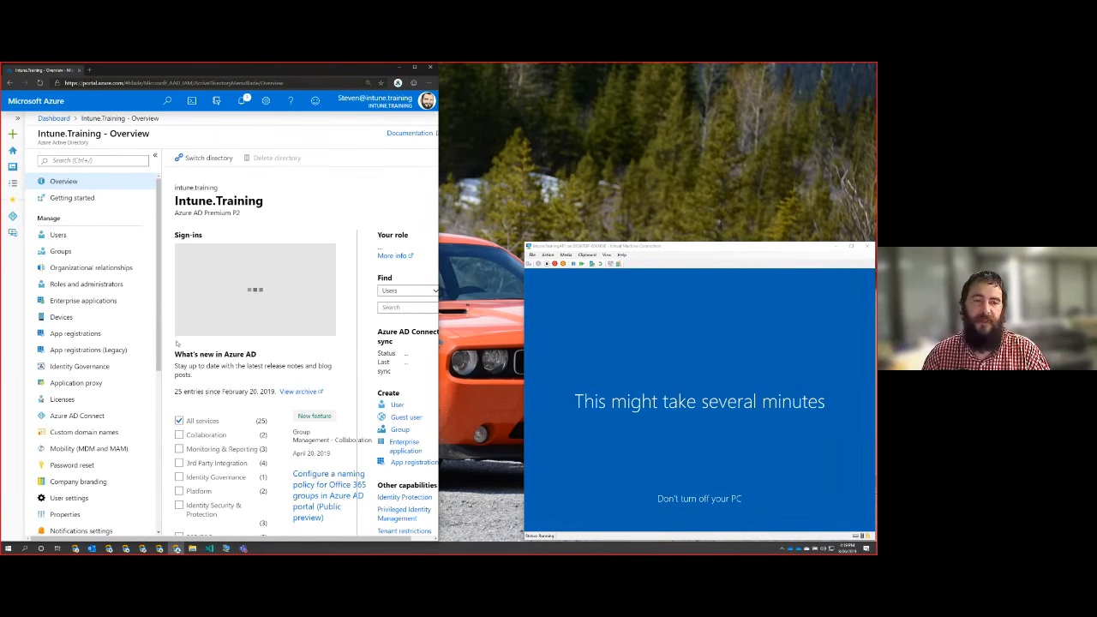
left_click(13, 233)
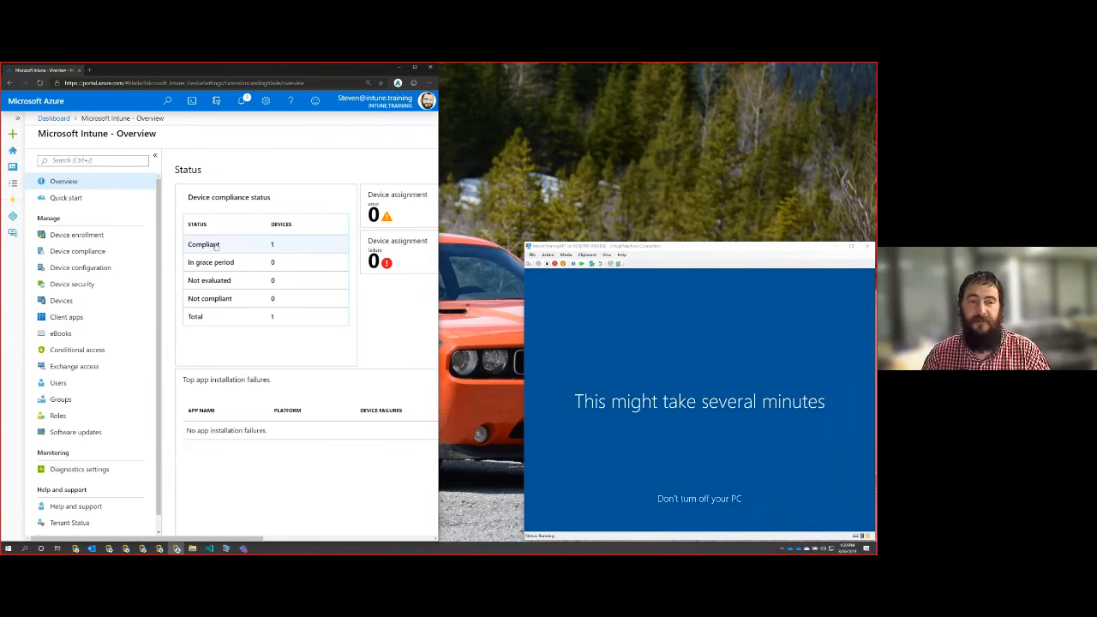
left_click(53, 301)
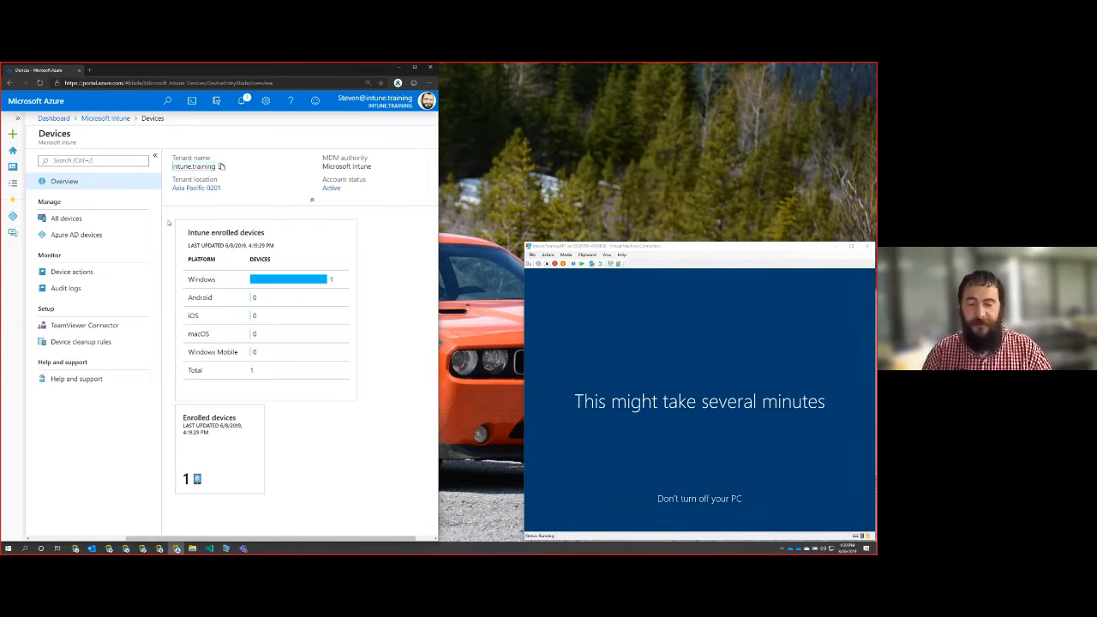
left_click(129, 218)
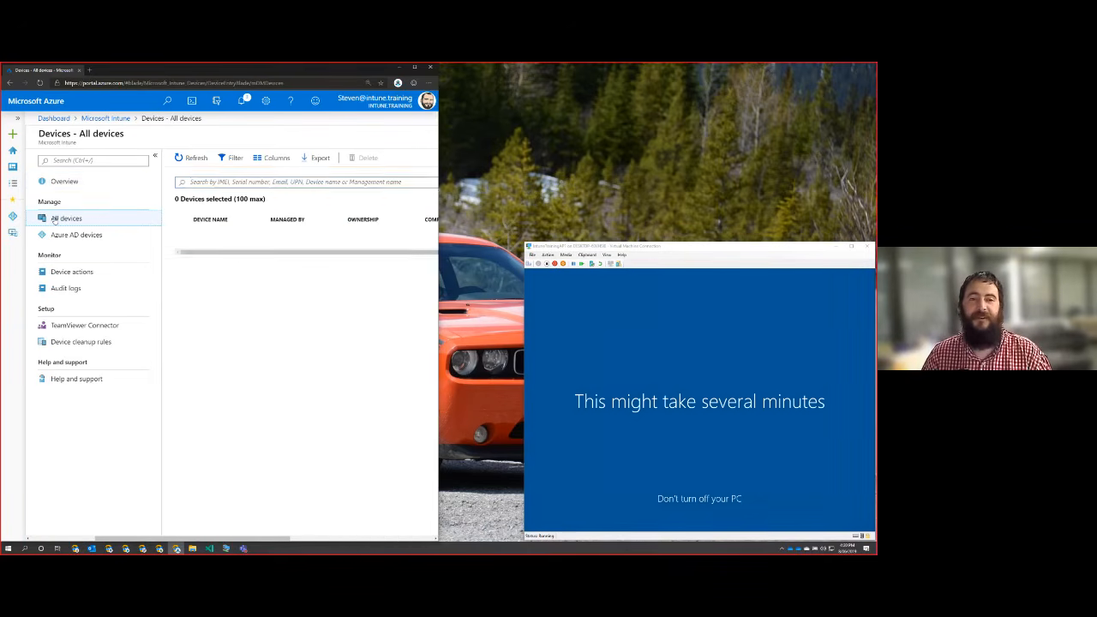
left_click(238, 241)
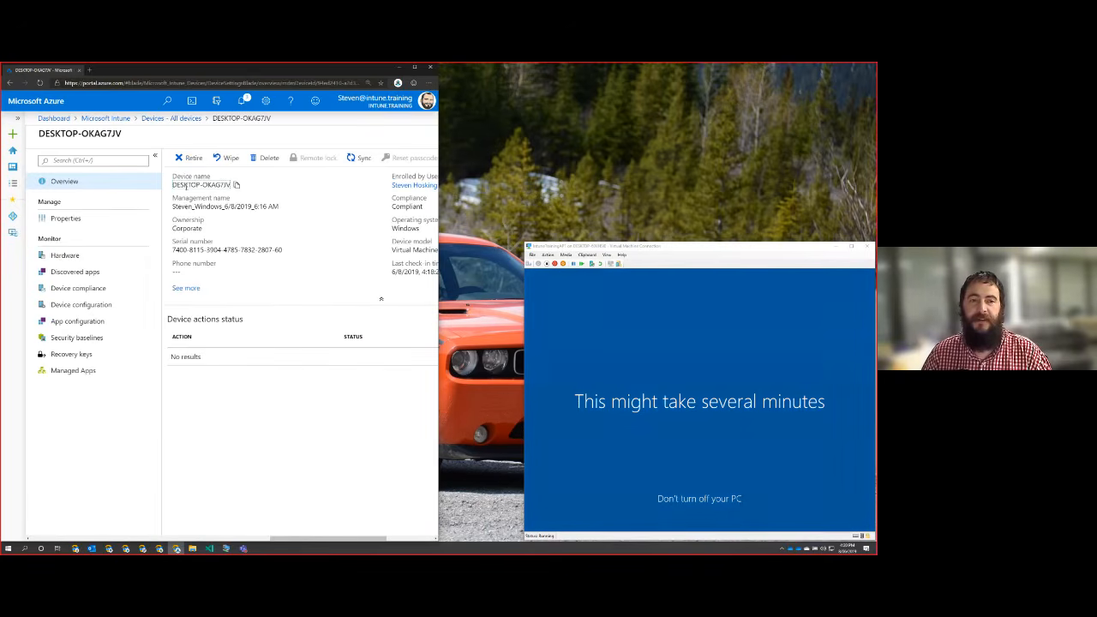
Examine the enrolled device's name, ownership, enrolling user and compliance in its Intune overview.
left_click_drag(172, 185, 234, 185)
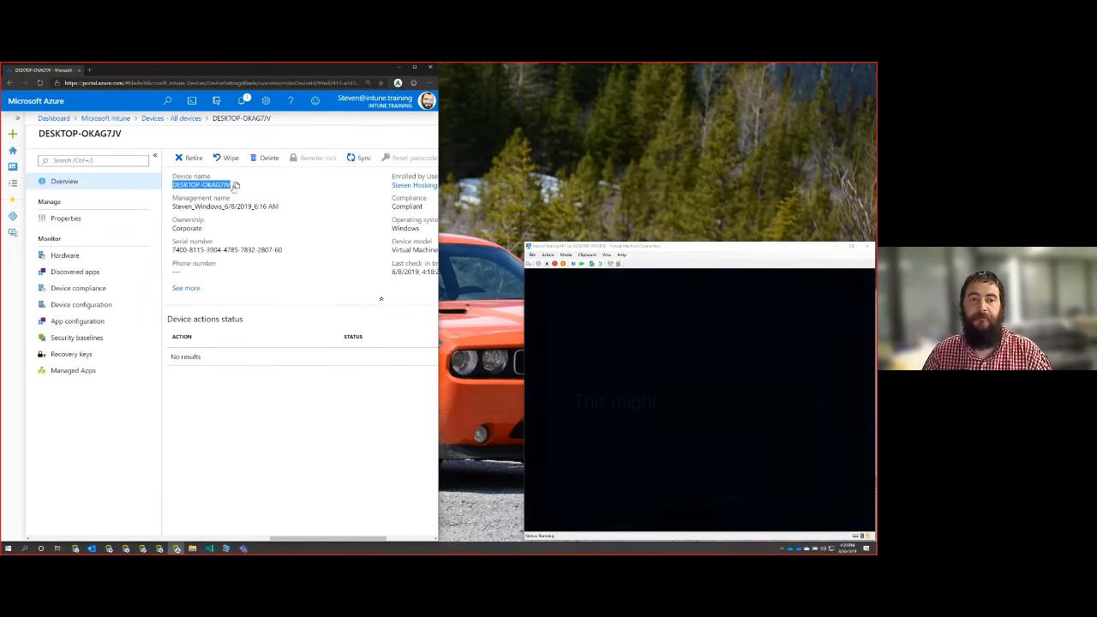
left_click(261, 235)
scroll(289, 291, "right", 1)
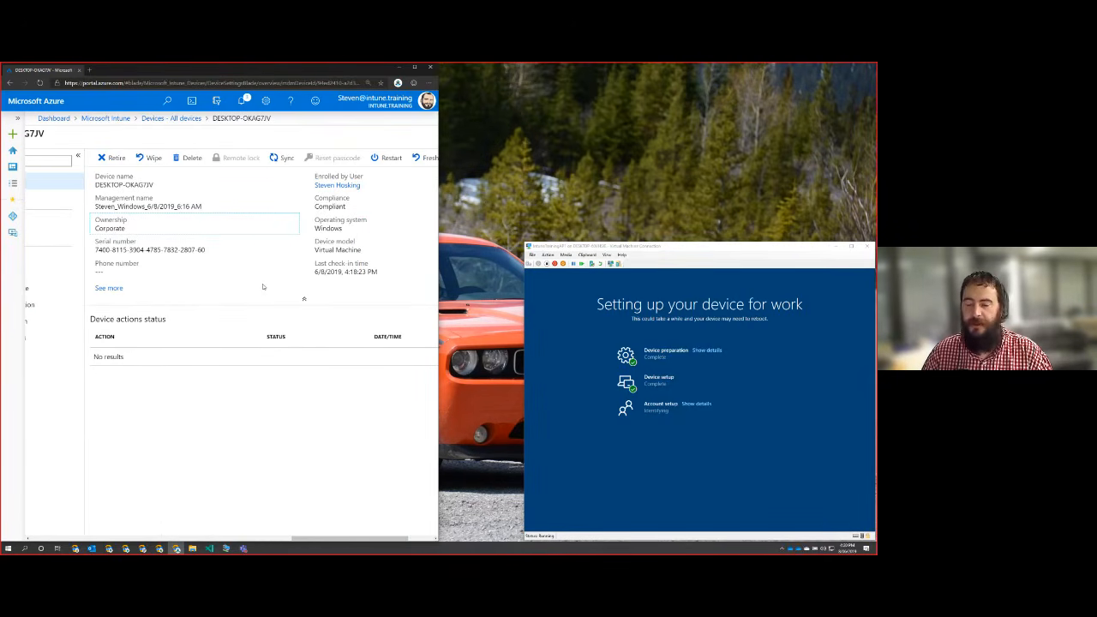
scroll(245, 265, "right", 2)
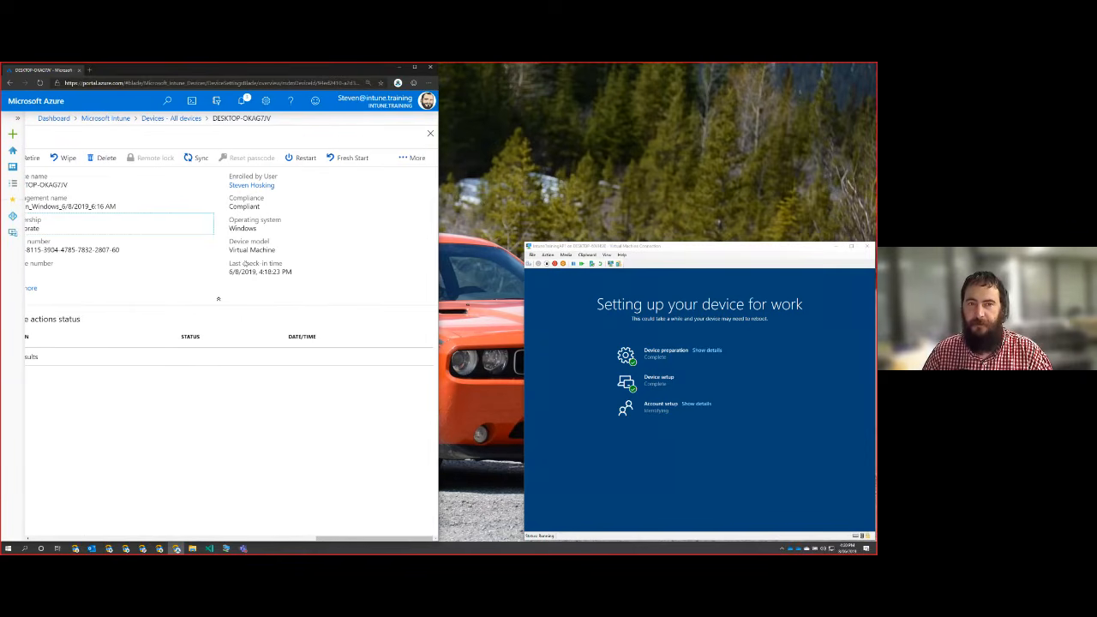
left_click_drag(225, 176, 290, 191)
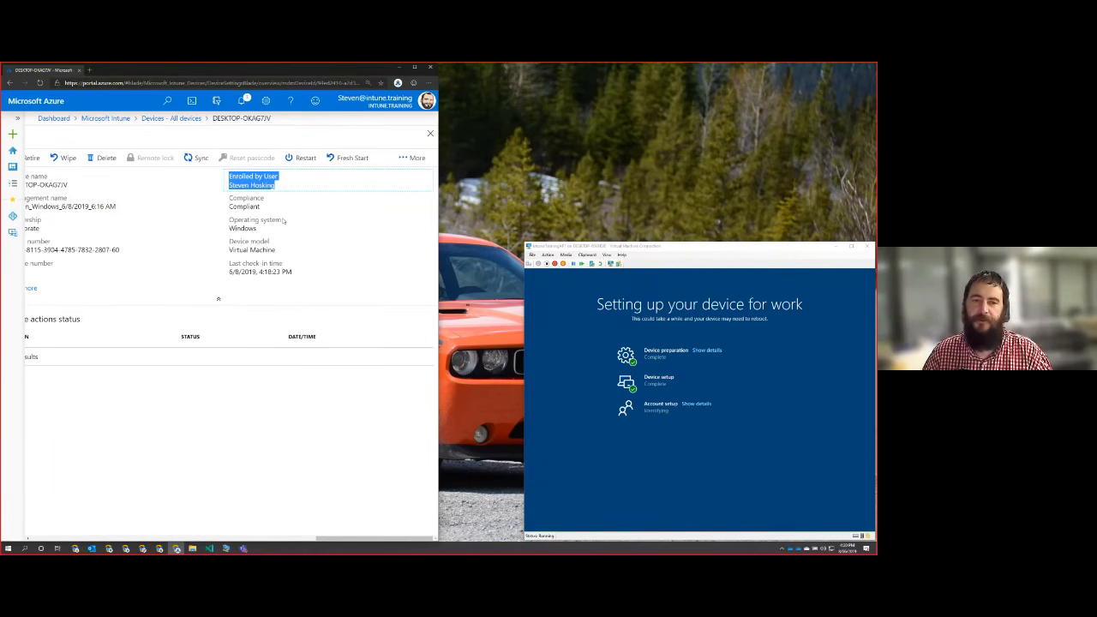
left_click(283, 221)
left_click(245, 188)
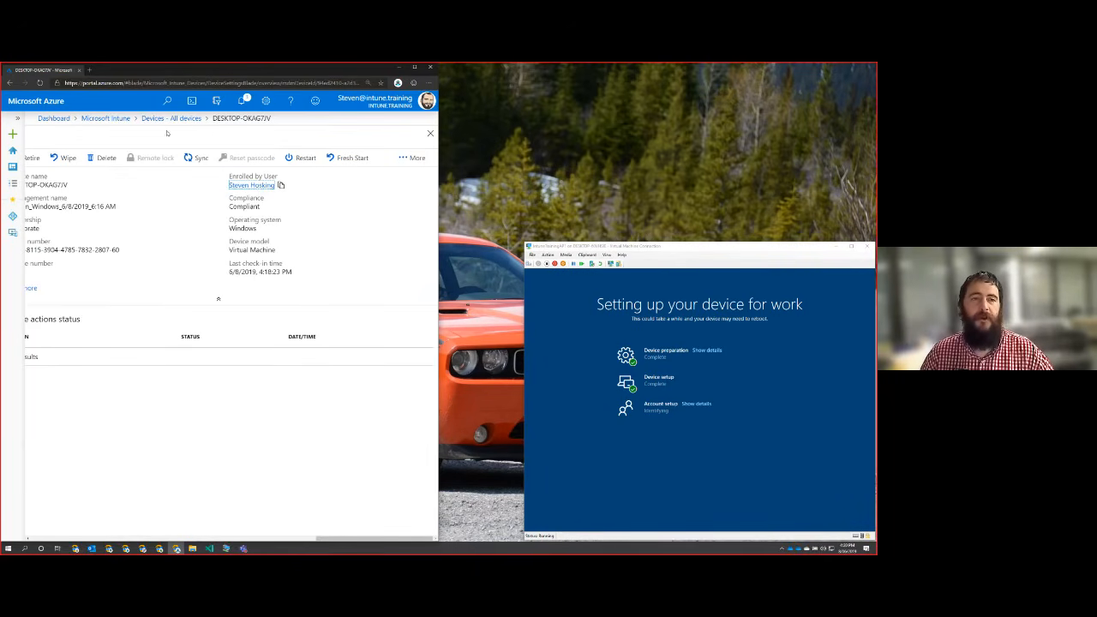
Open Intune's list of all users, and show the account setup details in the virtual machine.
left_click(106, 119)
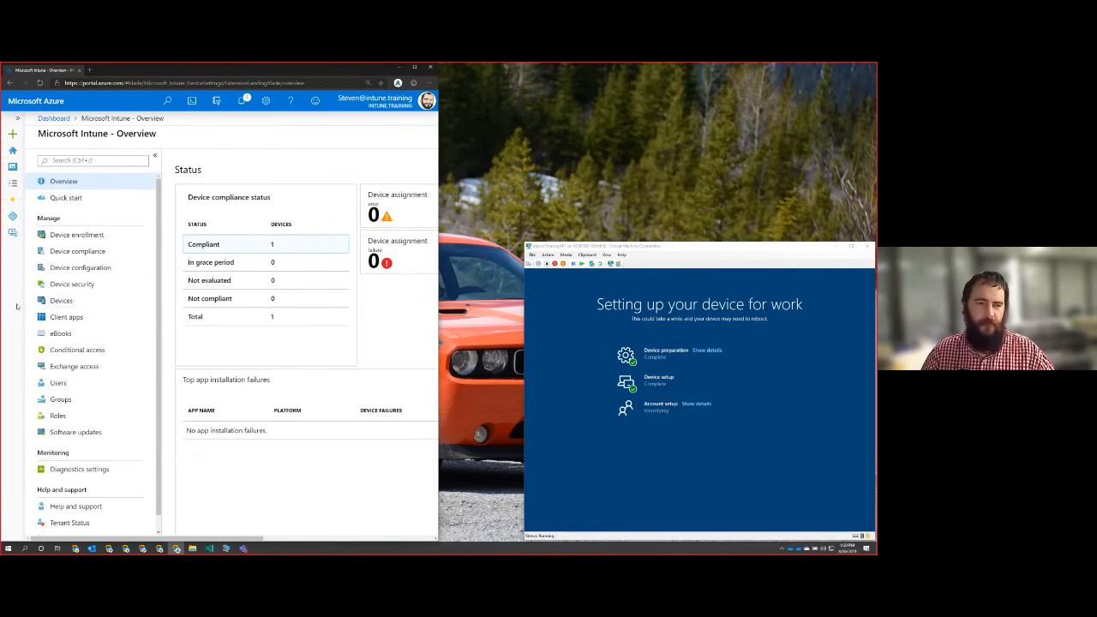
left_click(54, 385)
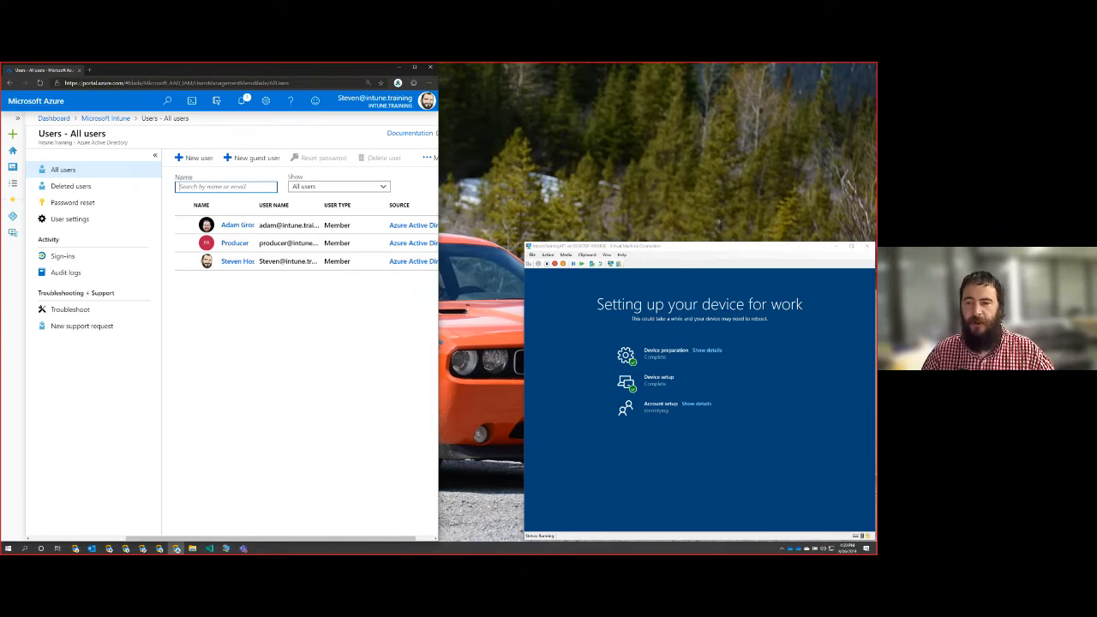
left_click(679, 420)
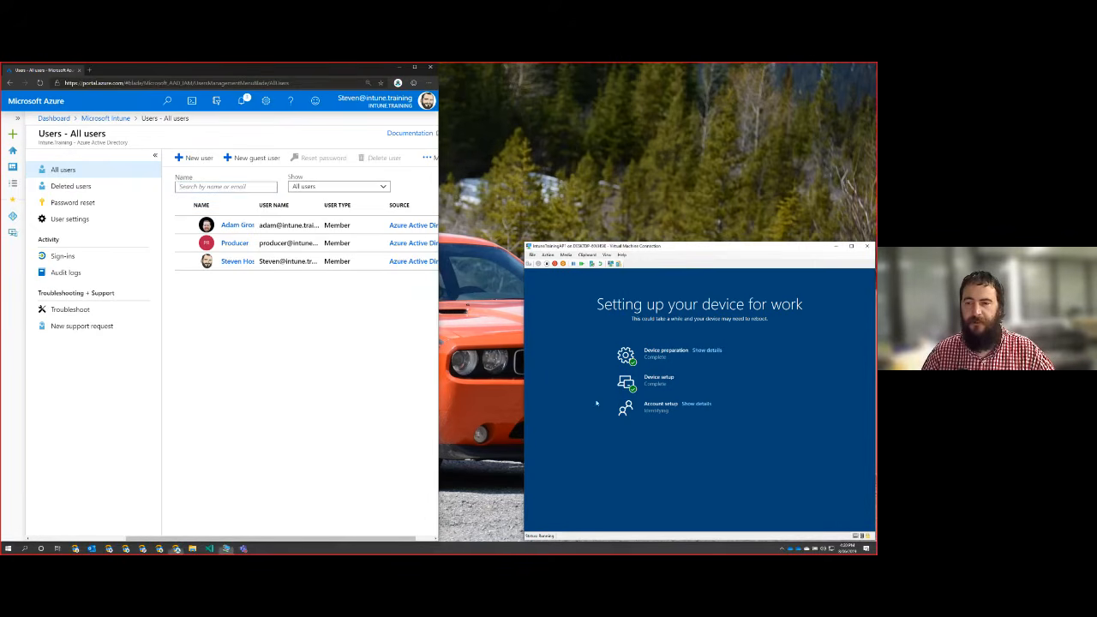
left_click(694, 403)
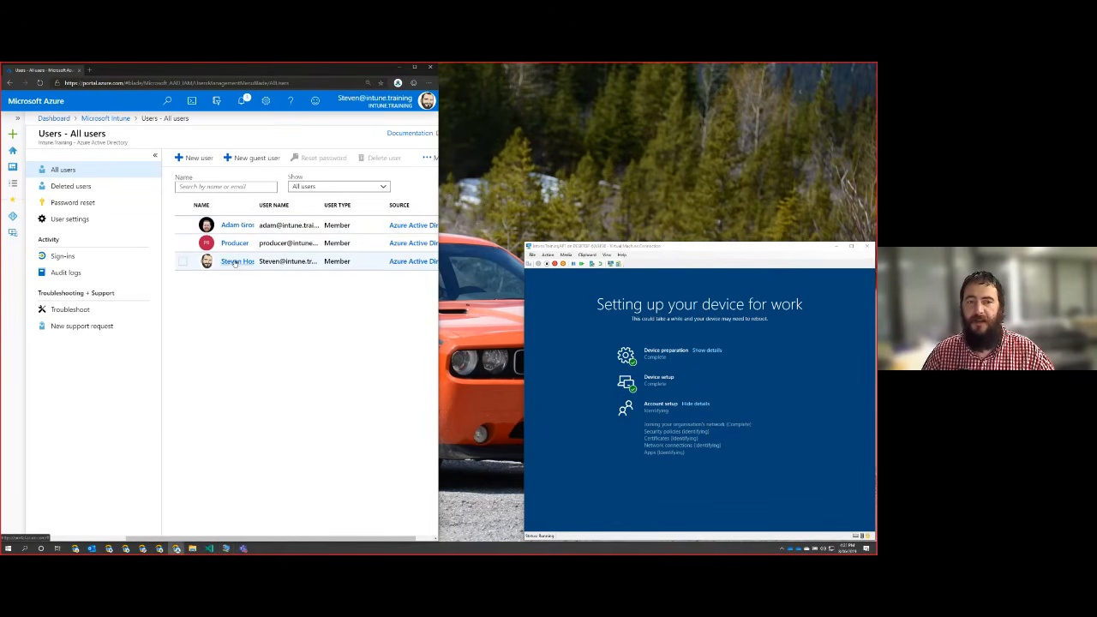
Open the enrolling user's devices in a maximized browser window and view the enrolled device's Azure AD record.
left_click(234, 261)
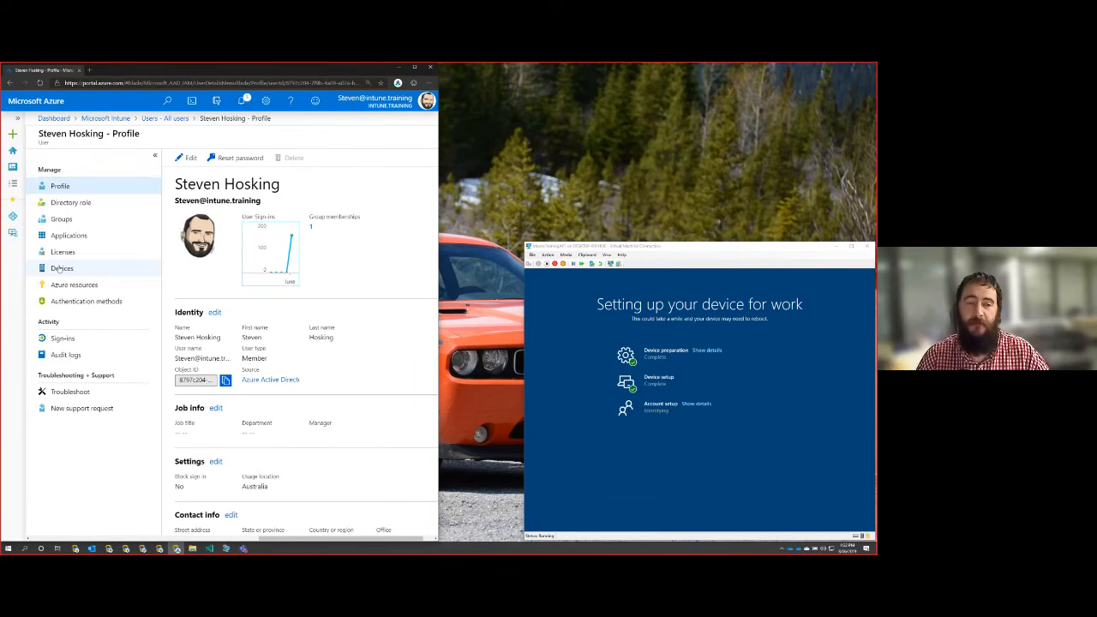
left_click(59, 269)
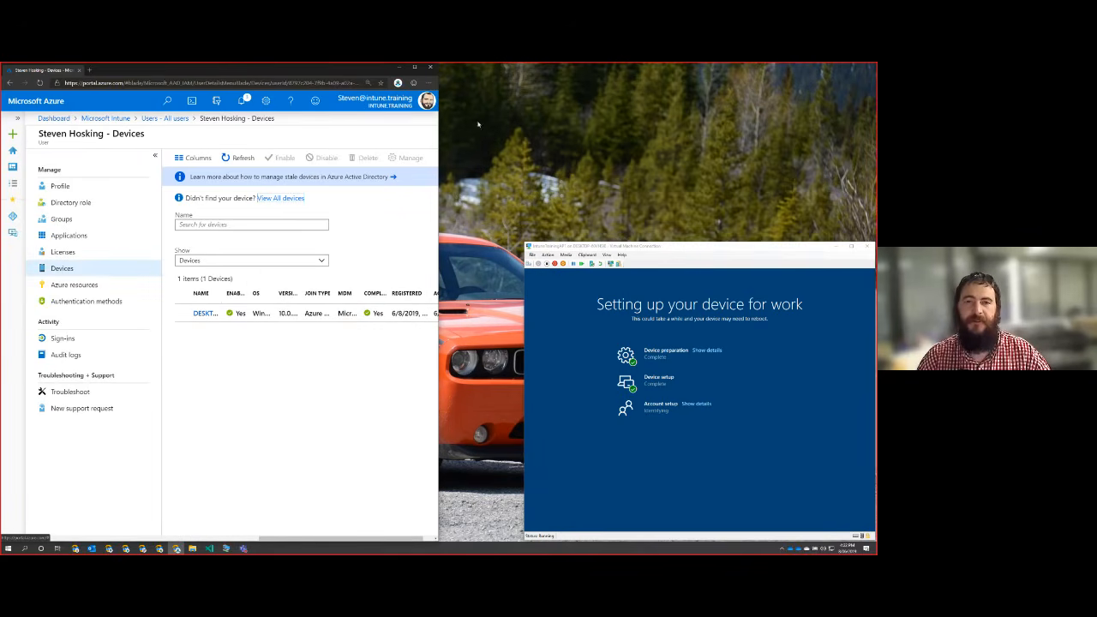
left_click(414, 68)
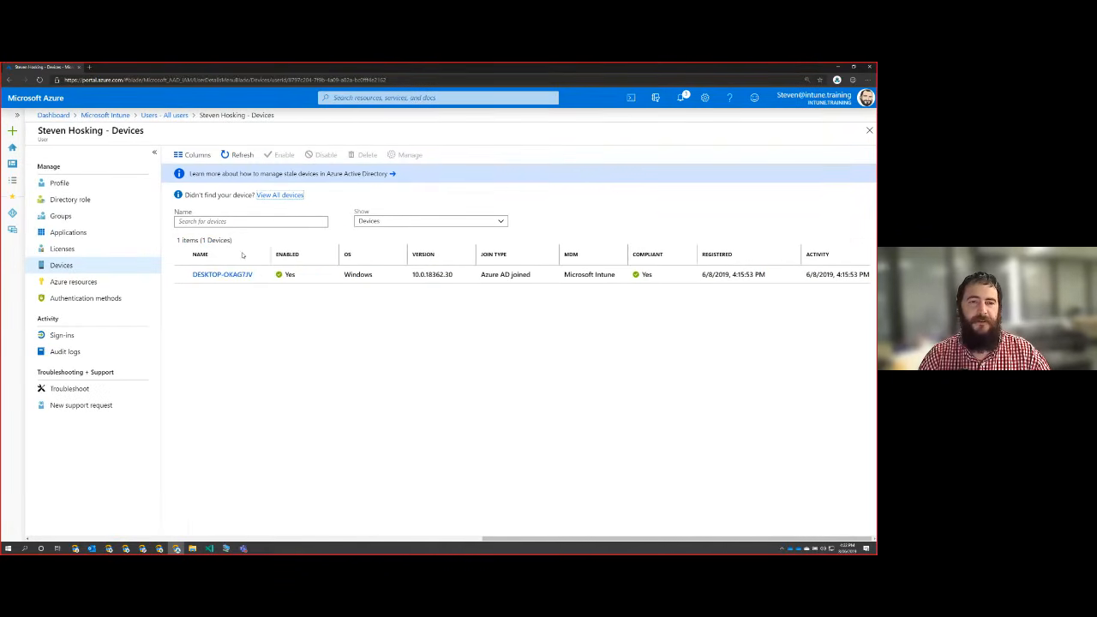
left_click(235, 279)
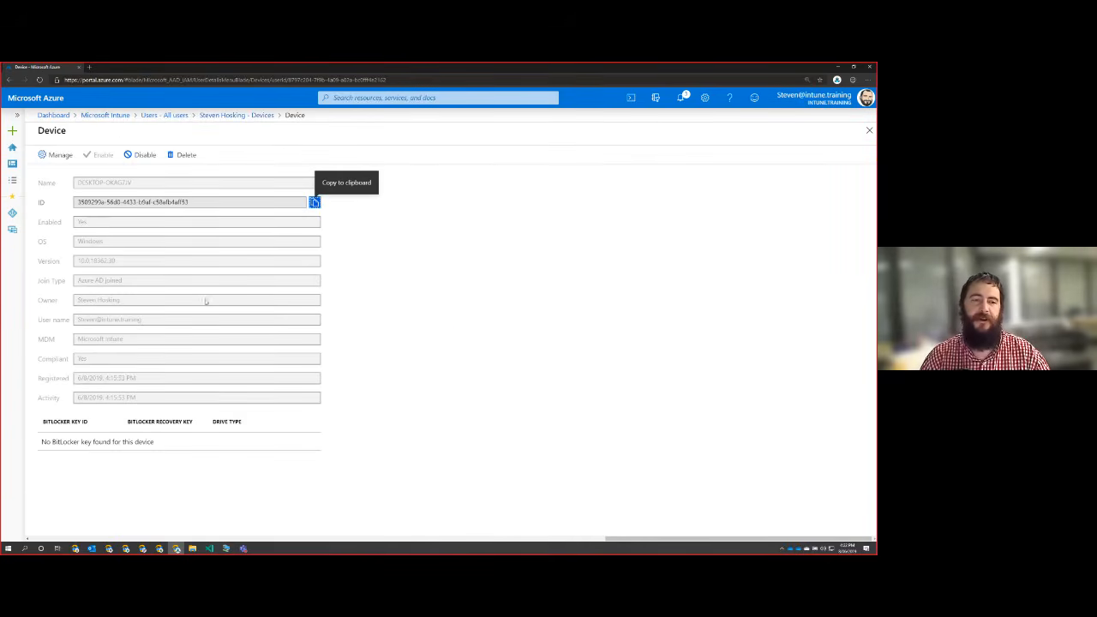
Copy the device's name from its Azure AD device record.
left_click(158, 182)
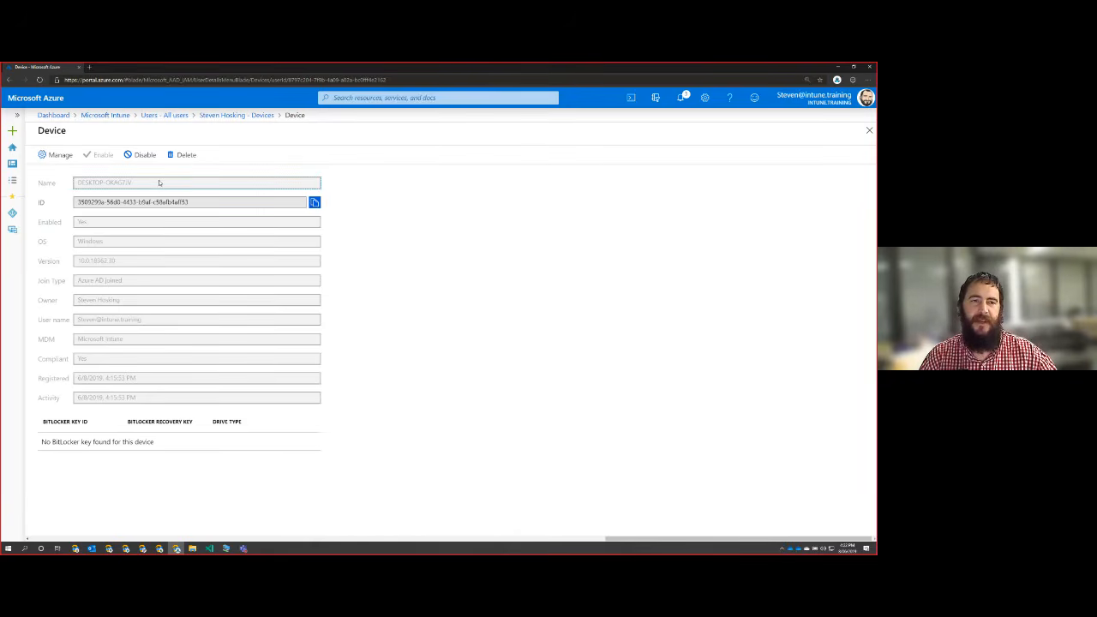
left_click_drag(158, 183, 3, 213)
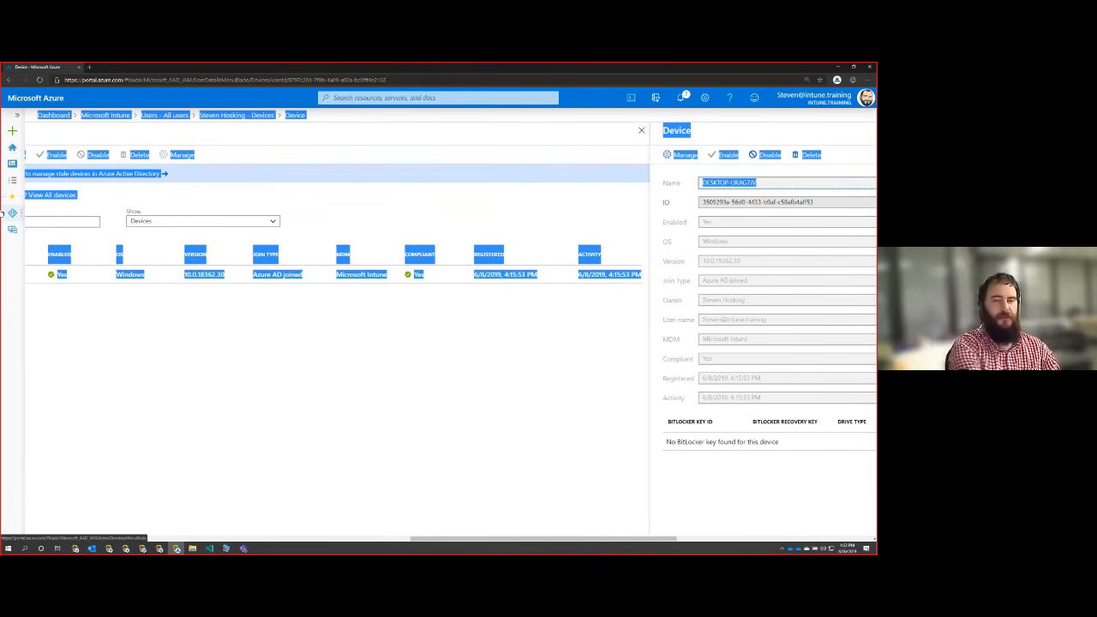
mouse_move(702, 201)
left_mouse_down()
mouse_move(742, 202)
mouse_move(703, 183)
left_mouse_up()
double_click(766, 184)
right_click(702, 182)
left_click(710, 190)
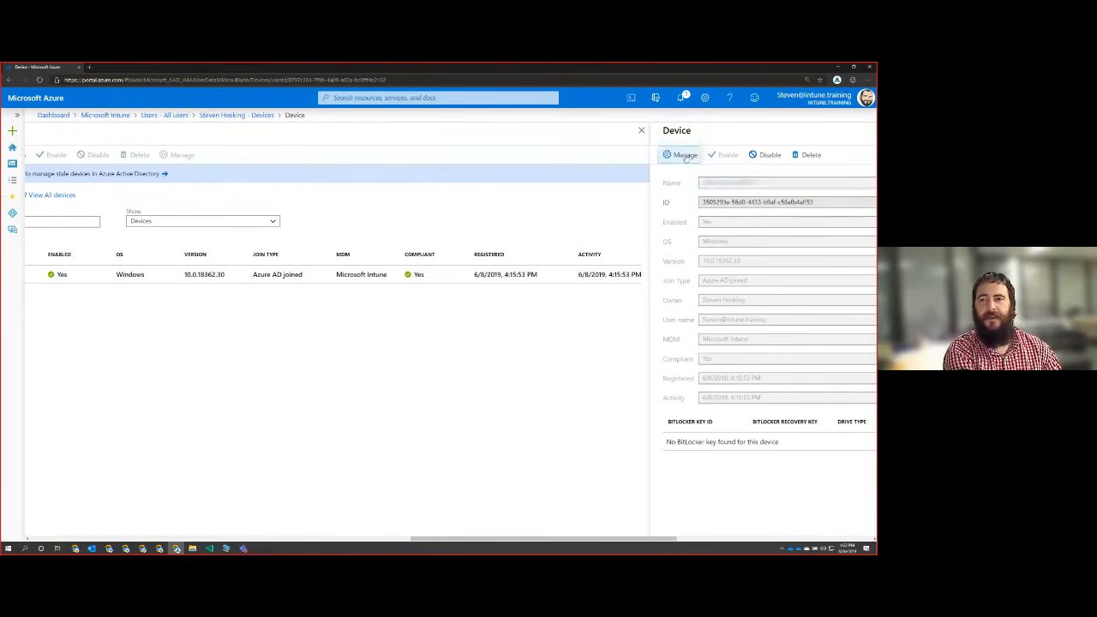
Go to managing the device in Intune, search all devices for DESKTOP-OKAG7JV and open it.
left_click(684, 155)
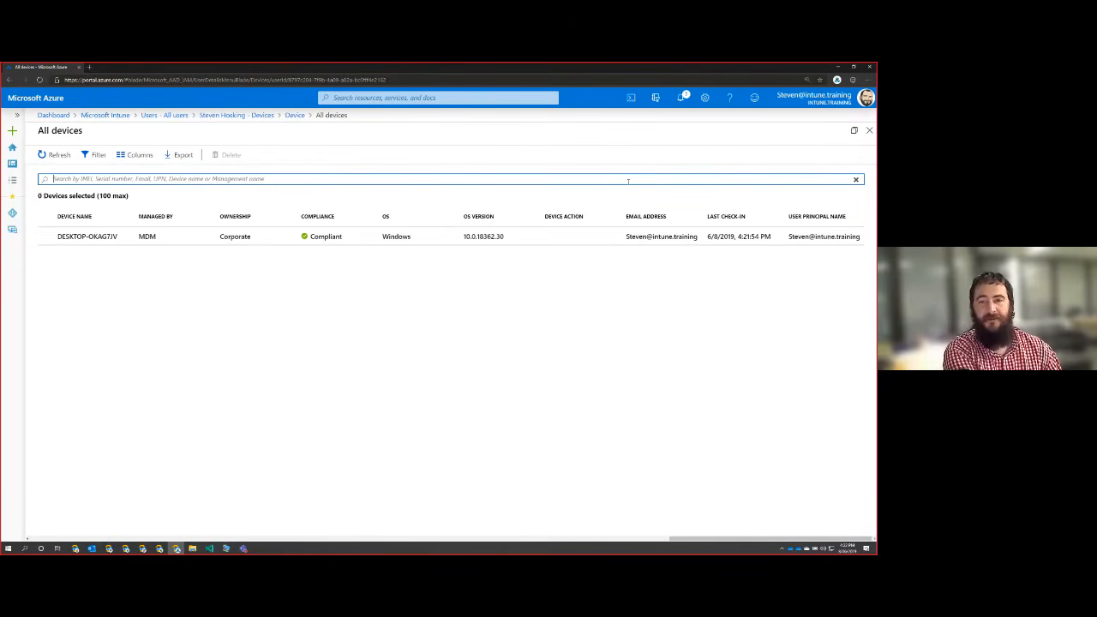
key("ctrl+v")
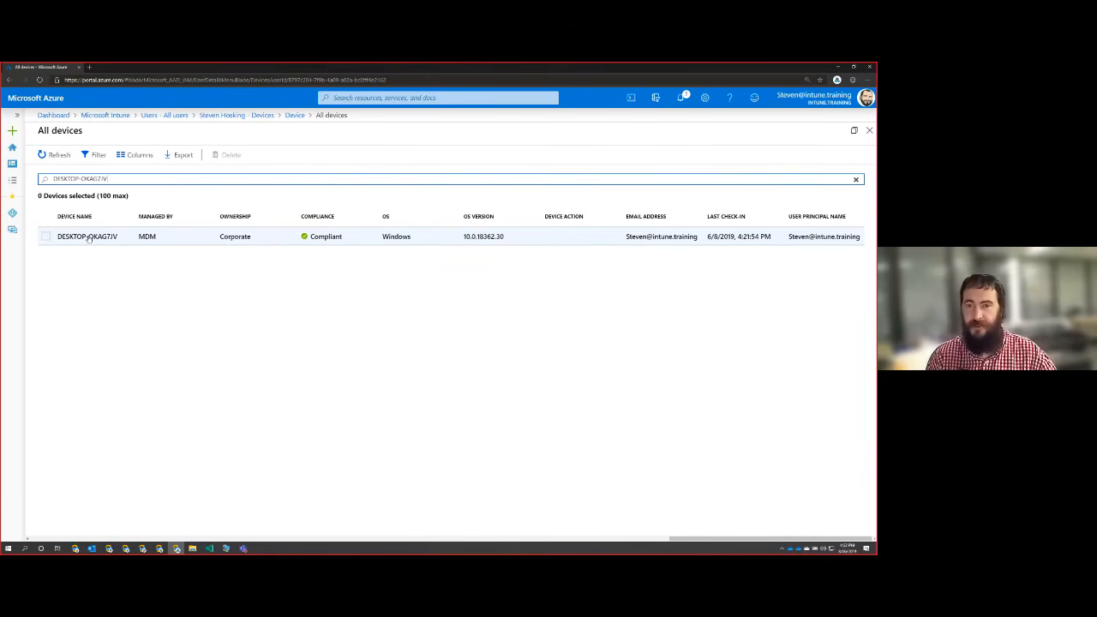
left_click(88, 238)
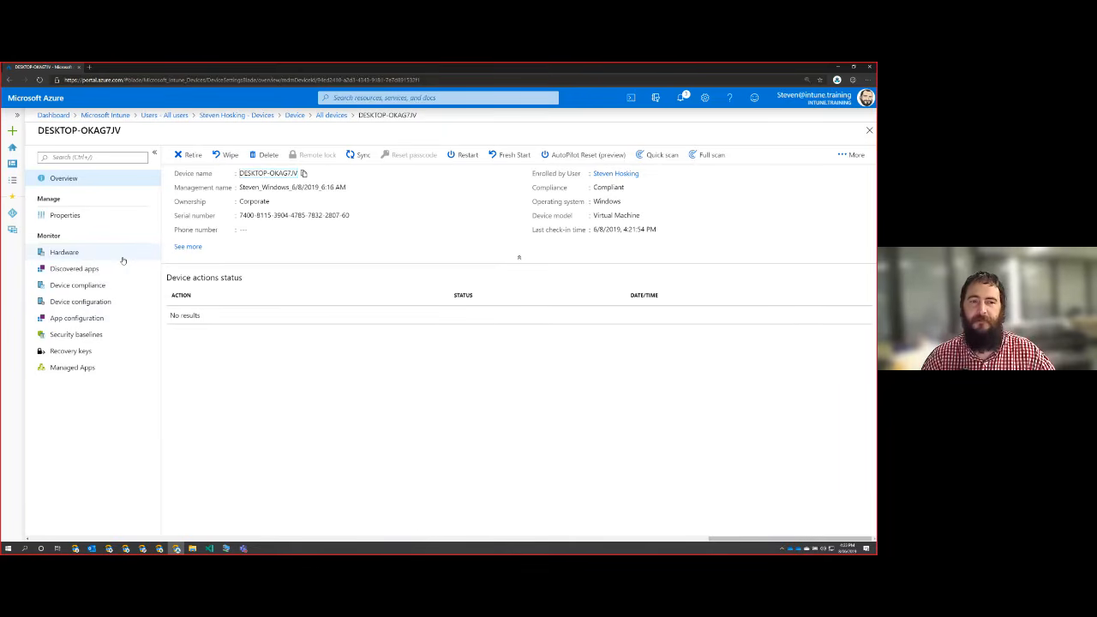
Examine the device's hardware inventory, including operating system language, storage, system enclosure and network details.
left_click(64, 252)
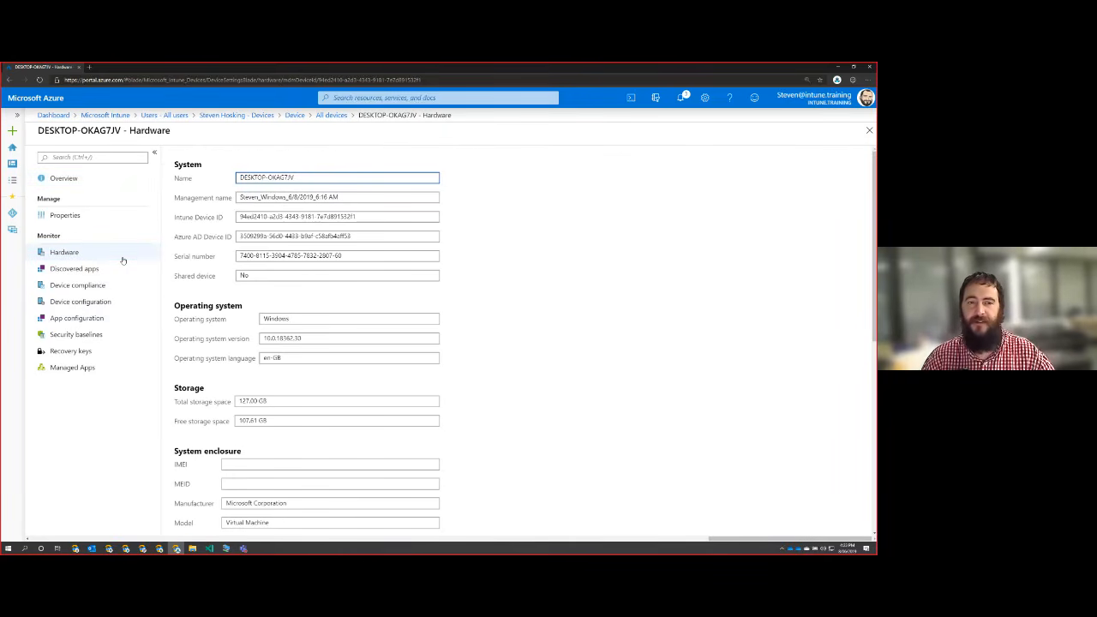
scroll(411, 437, "down", 2)
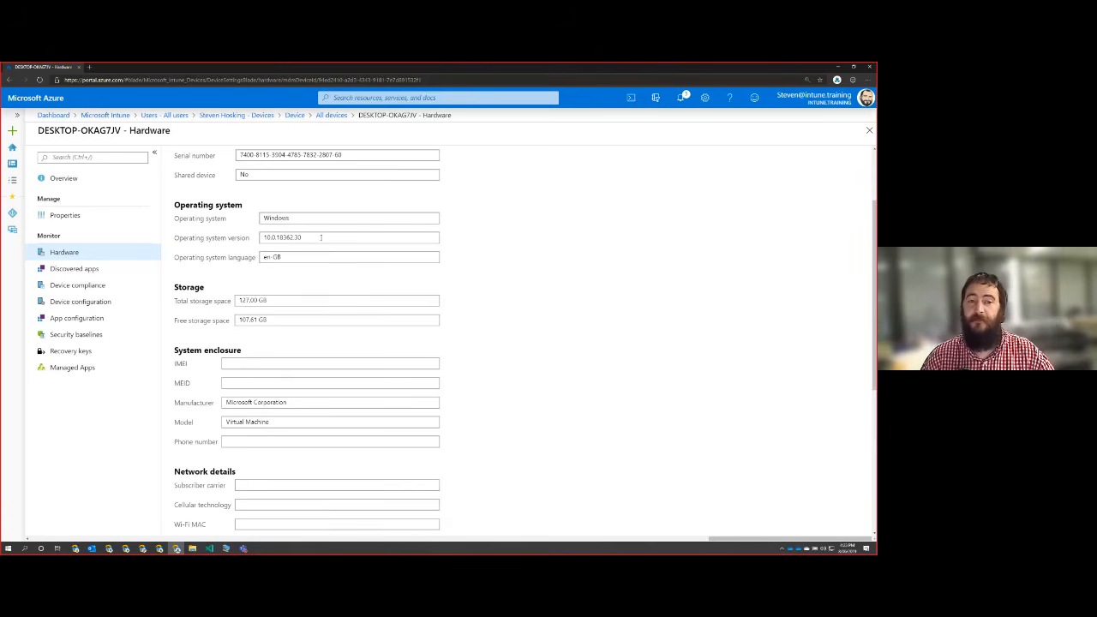
left_click(293, 257)
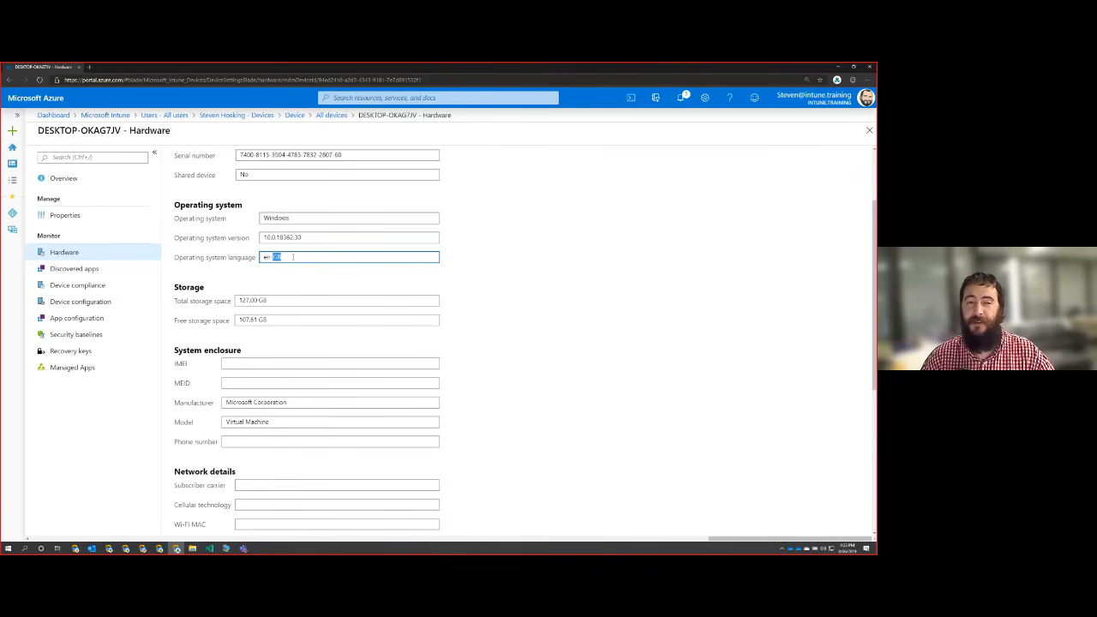
scroll(293, 257, "down", 3)
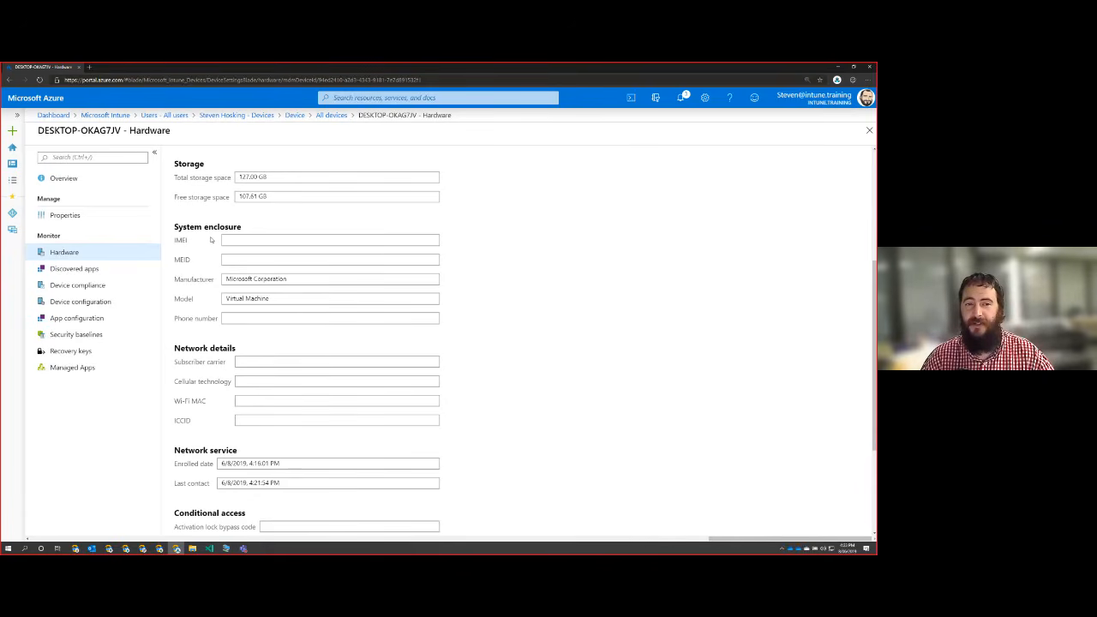
Review the device's network service and conditional access hardware details, and view its discovered apps.
scroll(210, 238, "down", 1)
scroll(207, 230, "down", 3)
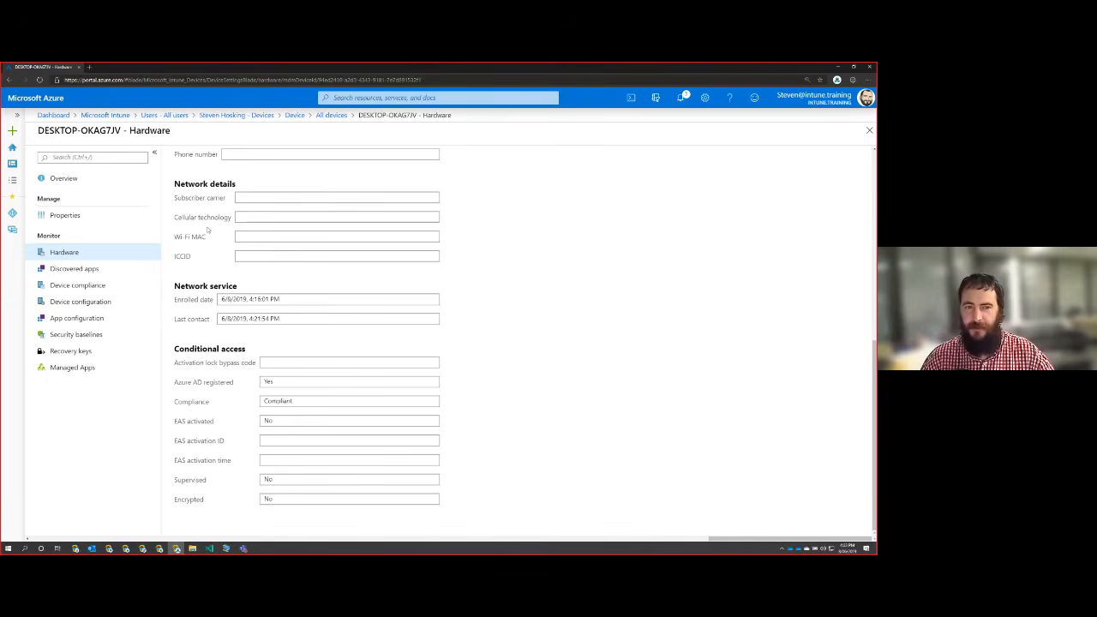
scroll(207, 229, "up", 10)
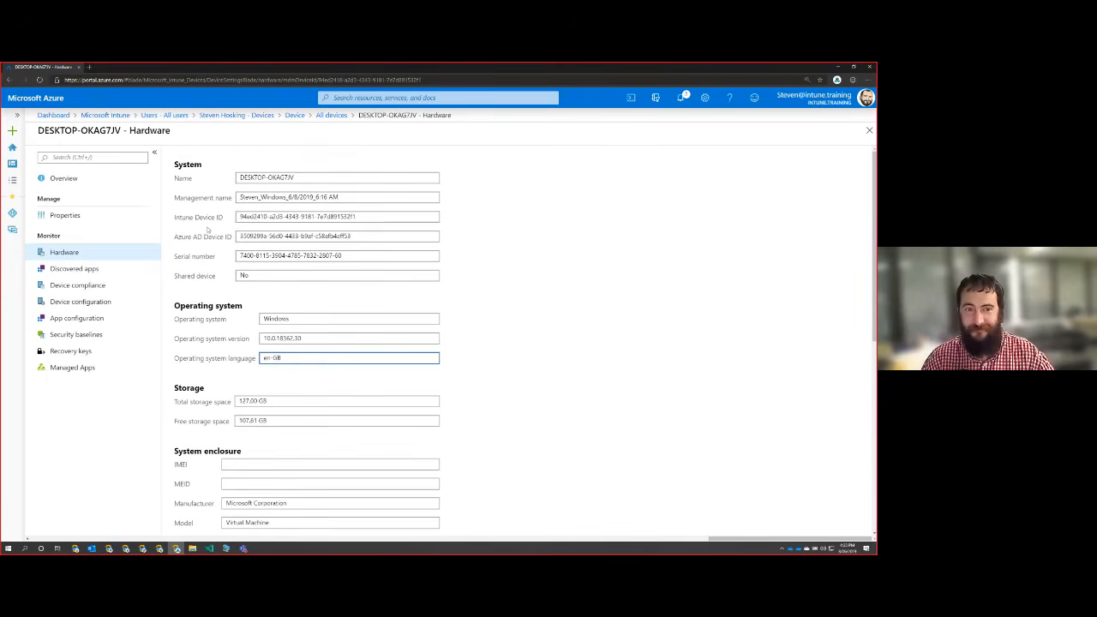
left_click(115, 274)
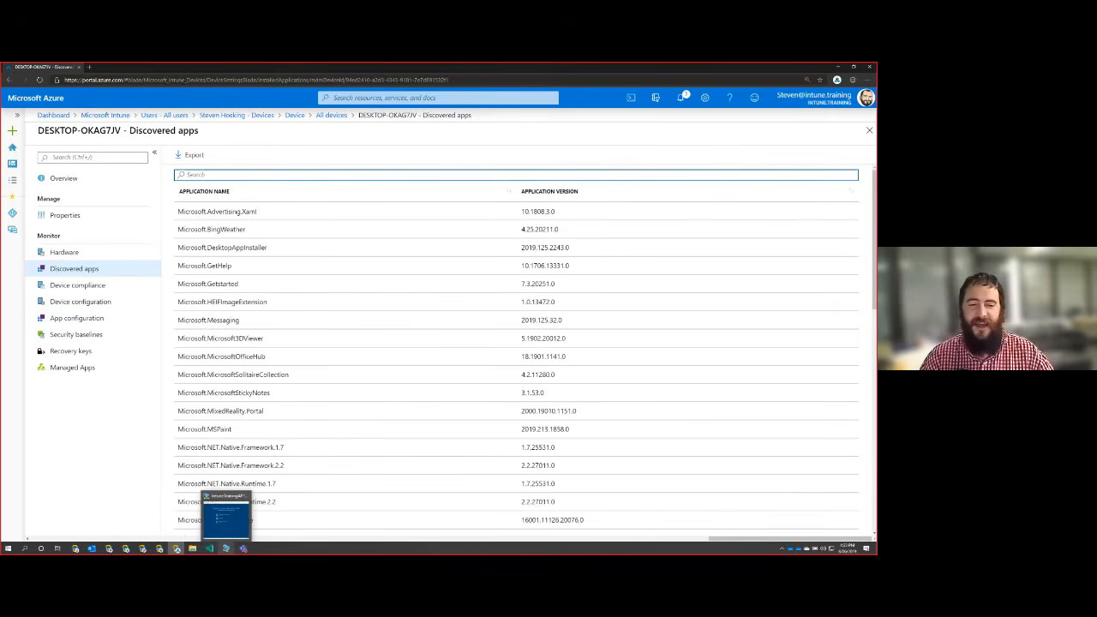
Check the virtual machine's setup progress, and inspect the device's Built-in Device Compliance Policy settings before returning to its compliance list.
left_click(226, 548)
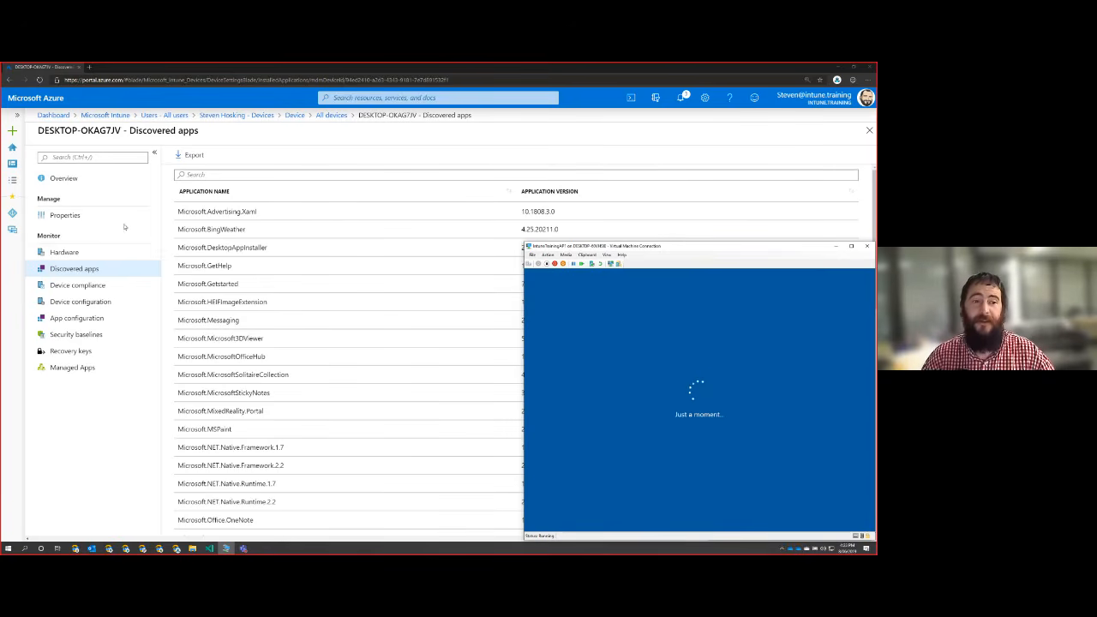
left_click(79, 290)
left_click(79, 288)
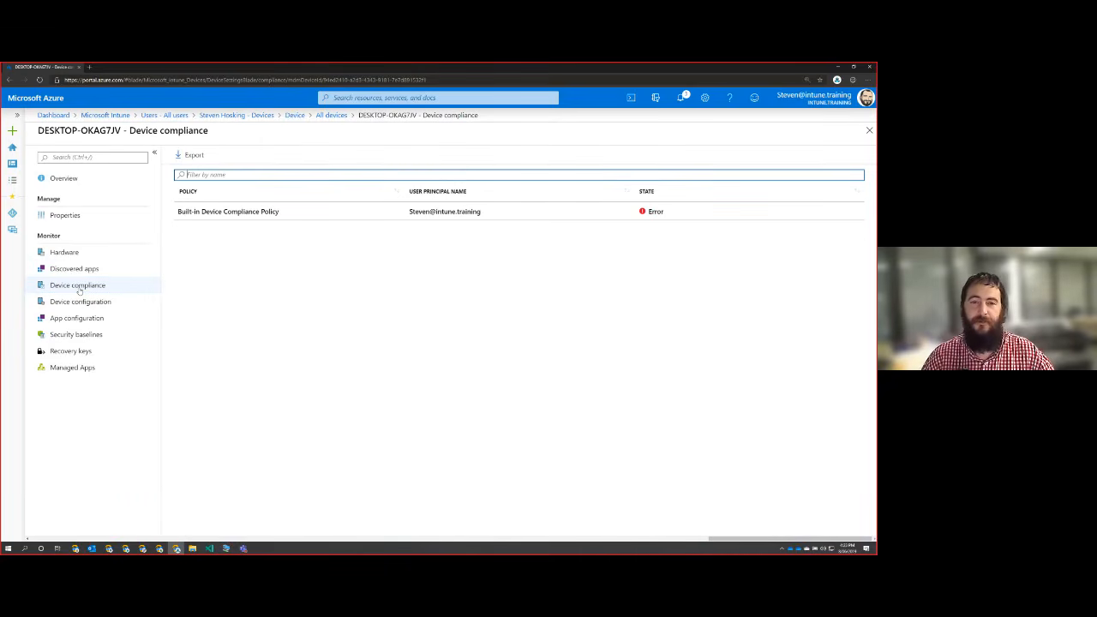
left_click(247, 214)
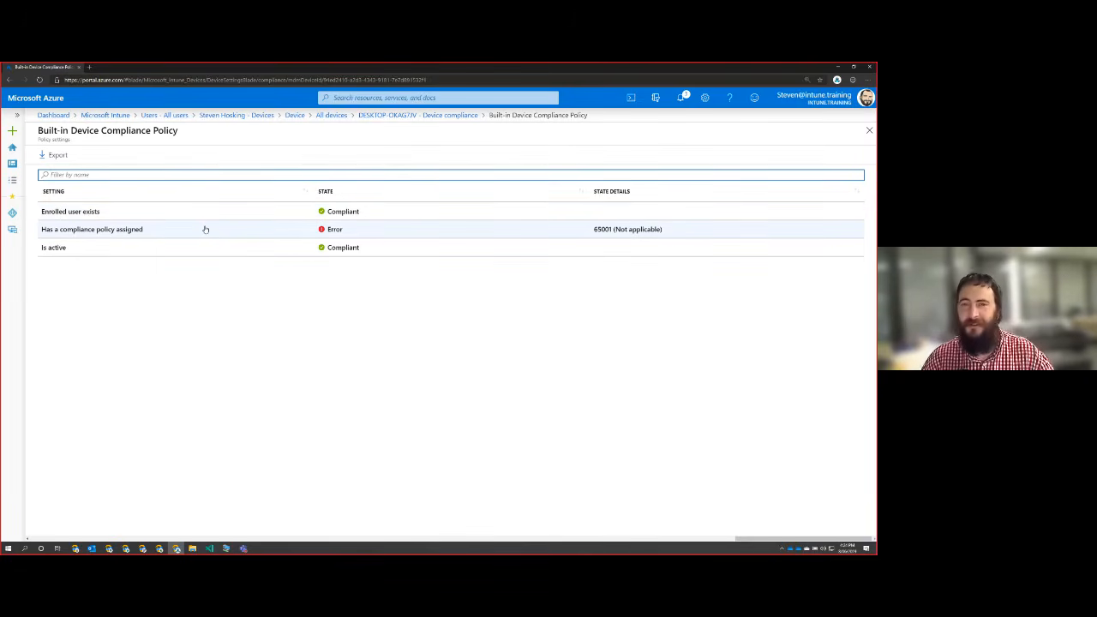
left_click(417, 117)
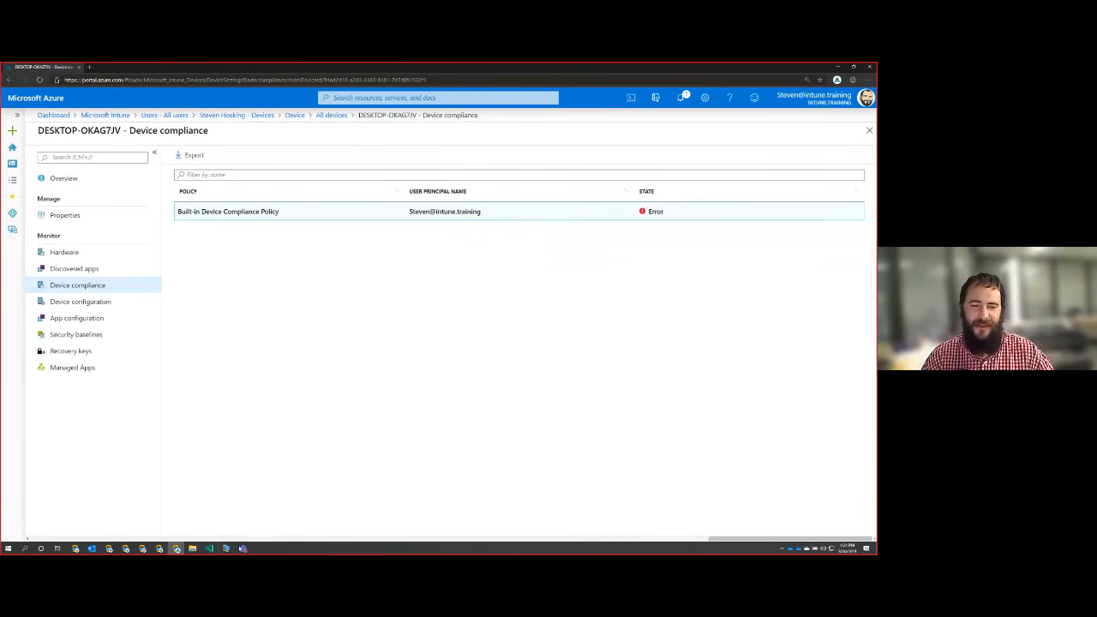
Switch to the virtual machine, start Windows Hello PIN setup through to additional security verification, and move its window off the shared screen.
left_click(225, 548)
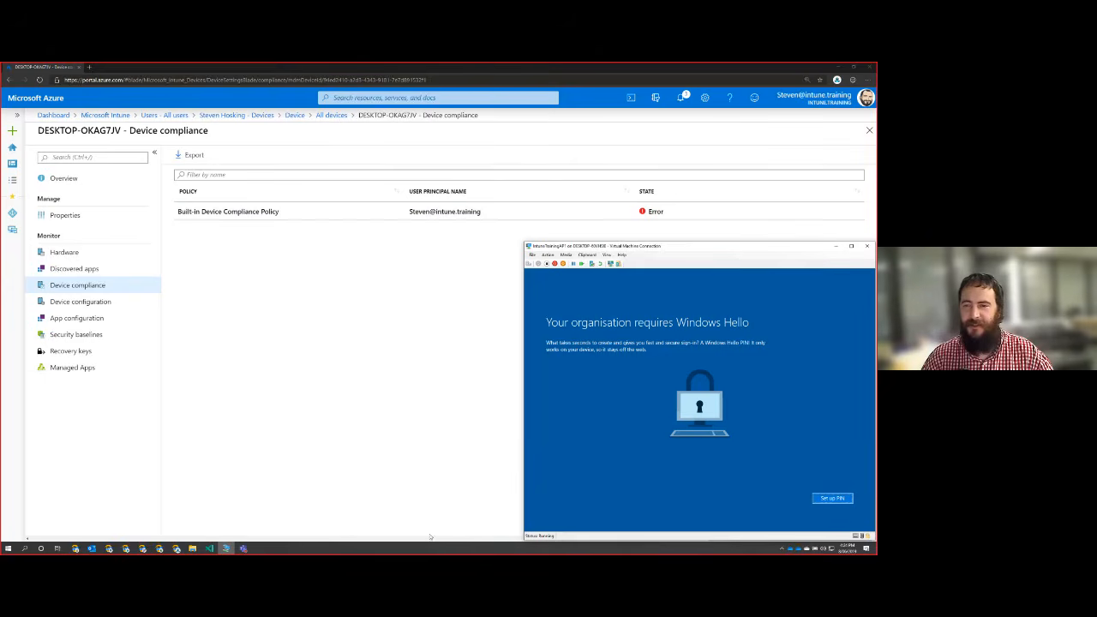
left_click(833, 499)
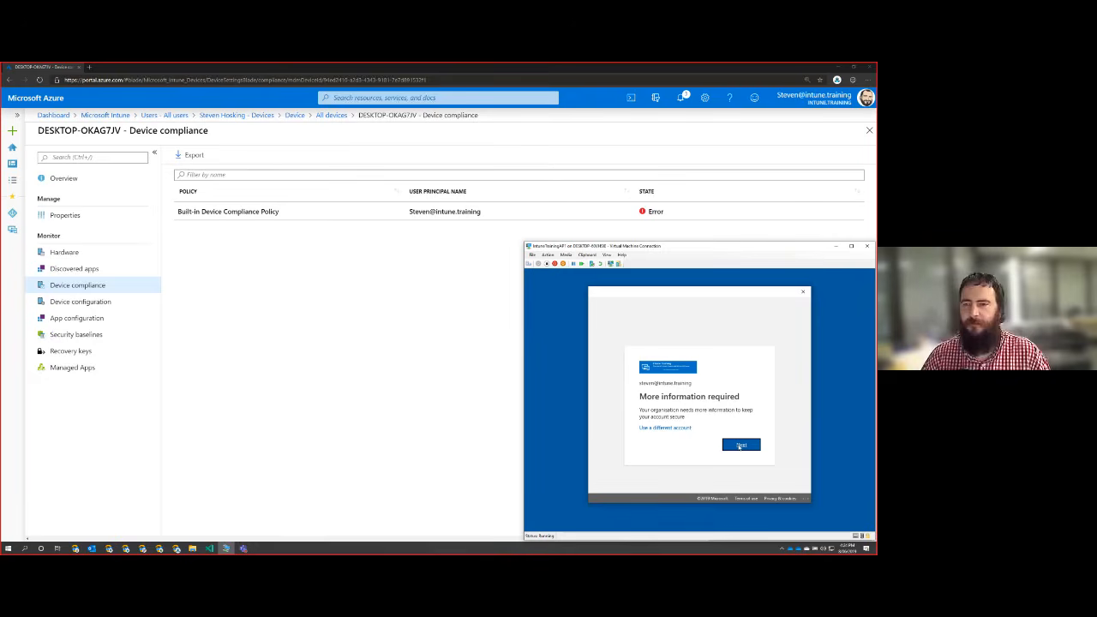
left_click(740, 445)
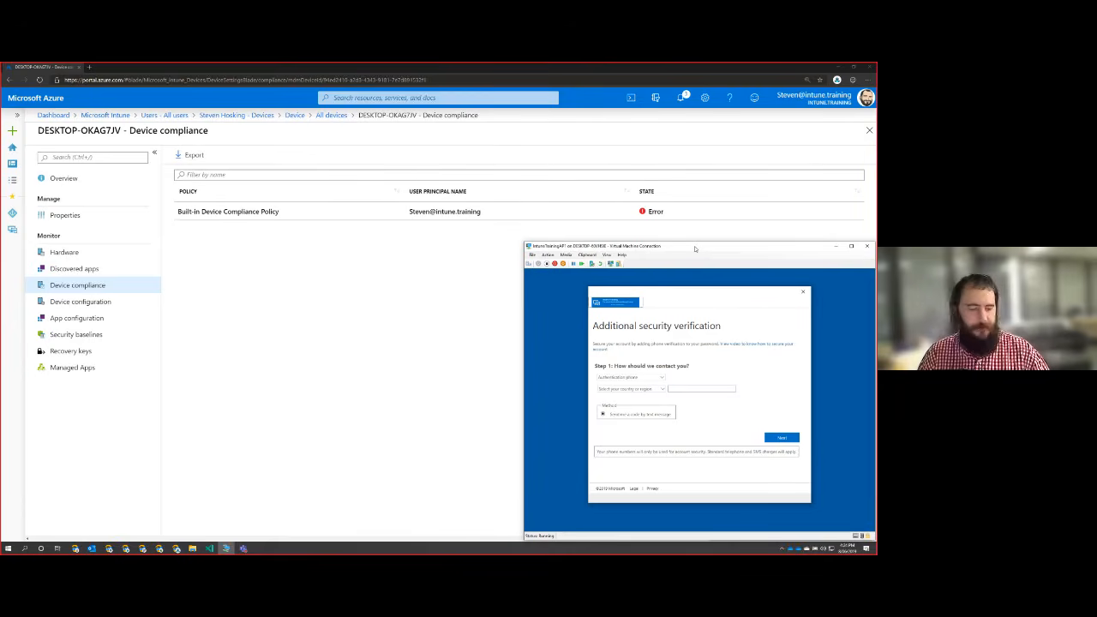
left_click_drag(695, 249, 1062, 249)
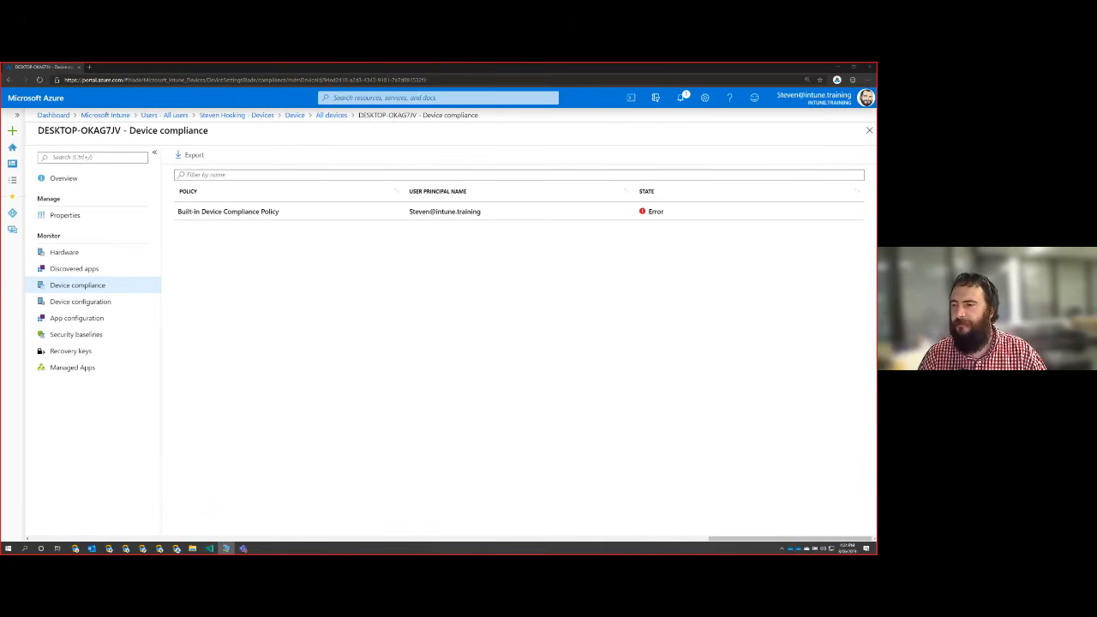
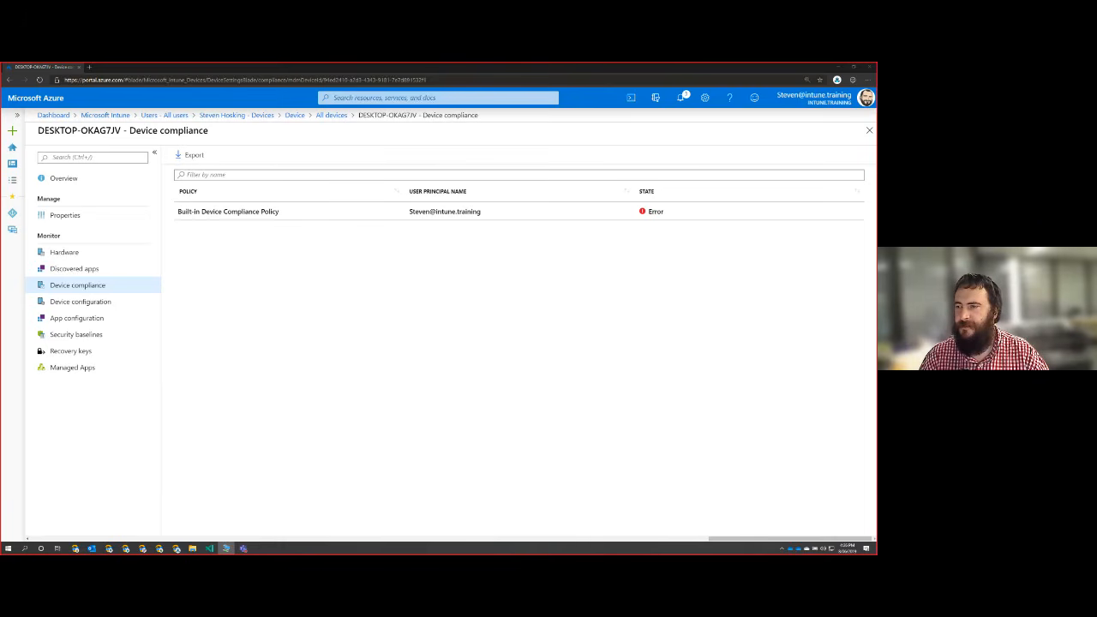
Bring the virtual machine window back onto the shared screen, enter and confirm the new Windows Hello PIN, and finish setup to the desktop.
left_click_drag(1028, 228, 638, 172)
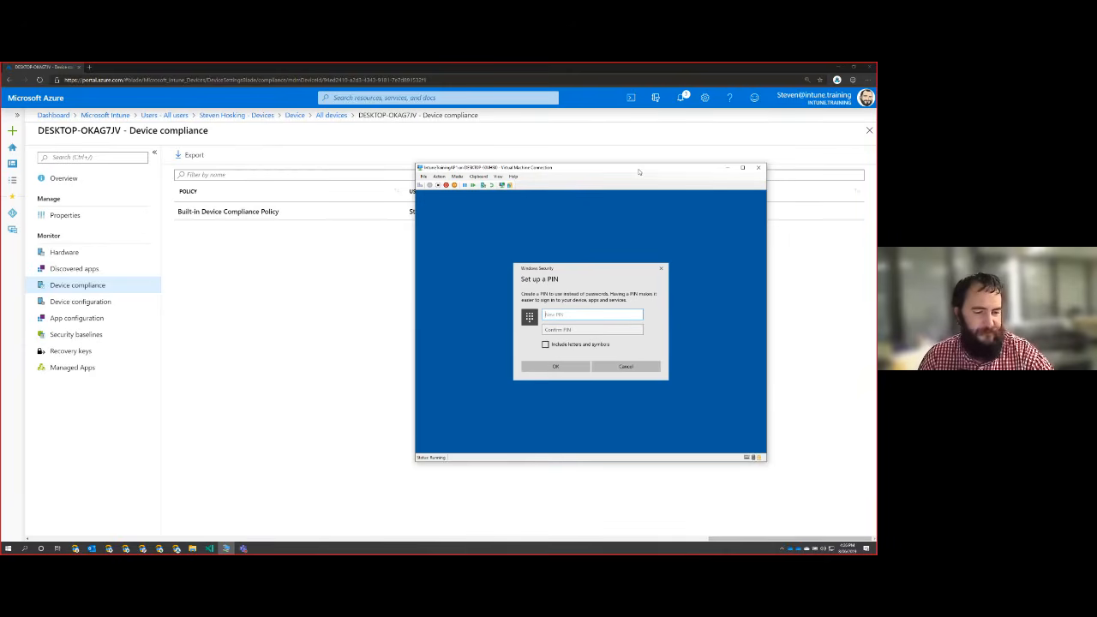
type("12")
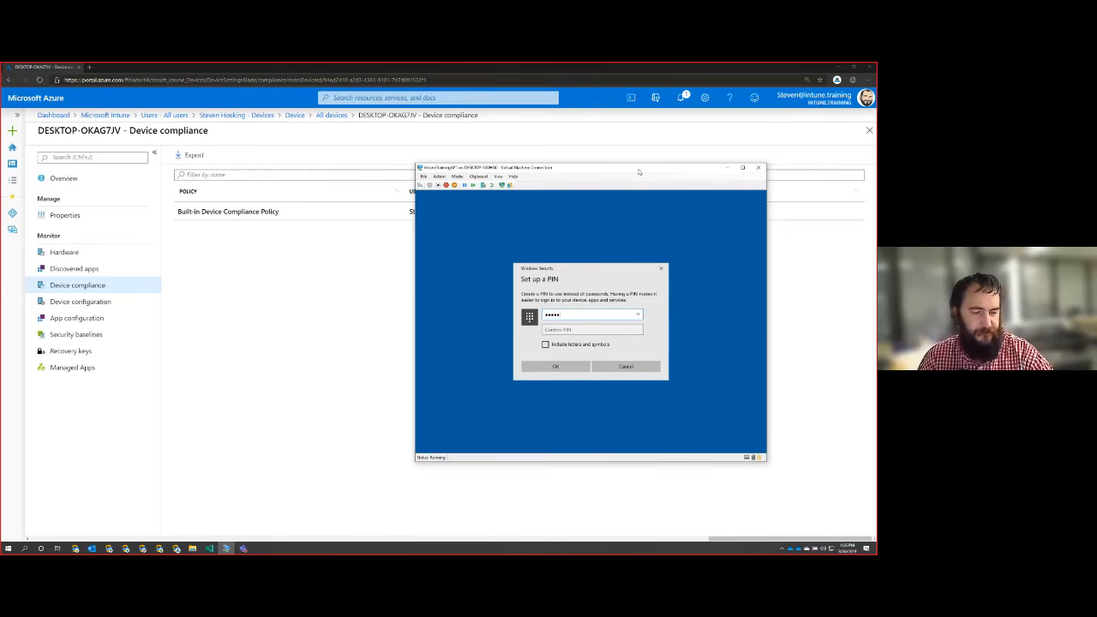
key("Tab")
type("123")
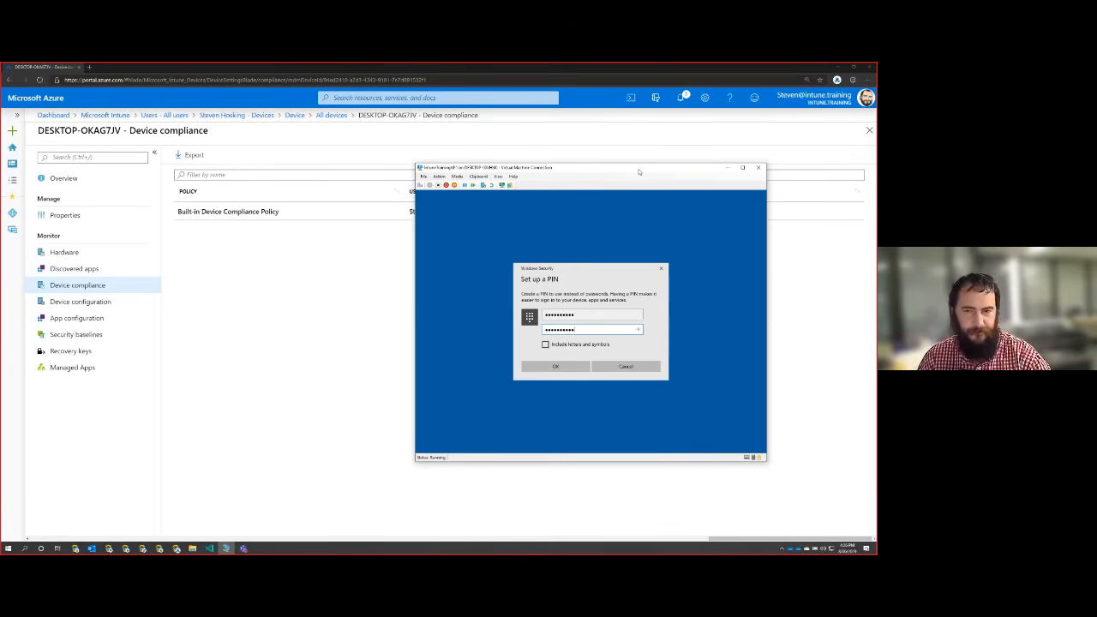
key("Return")
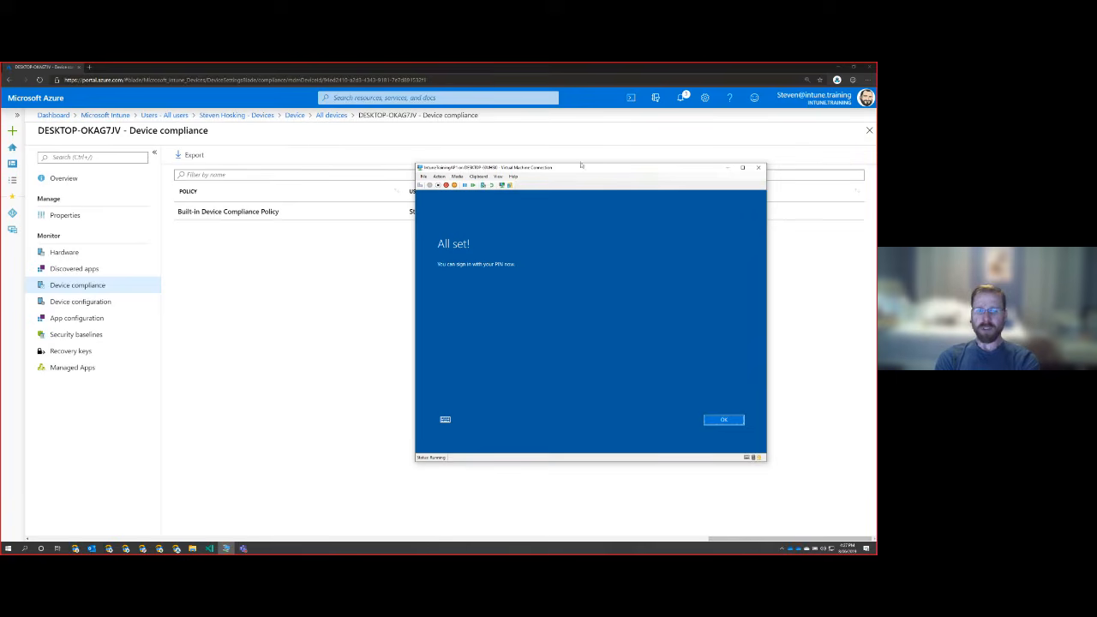
left_click(725, 419)
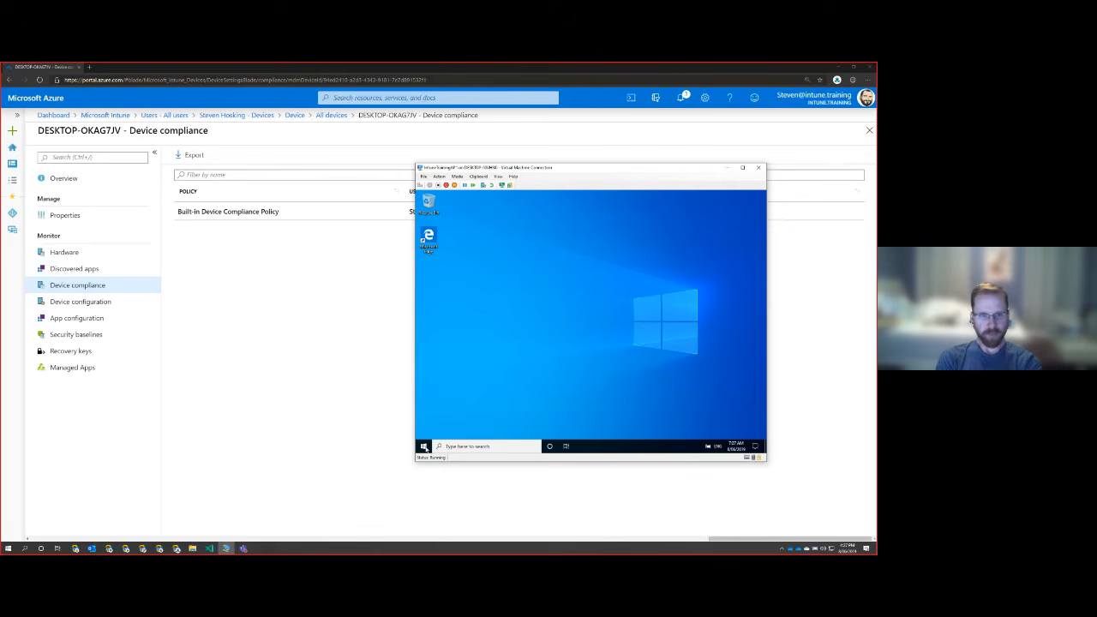
View the virtual machine's installed apps and decline making the PC discoverable on the network, returning to the clear desktop.
left_click(425, 448)
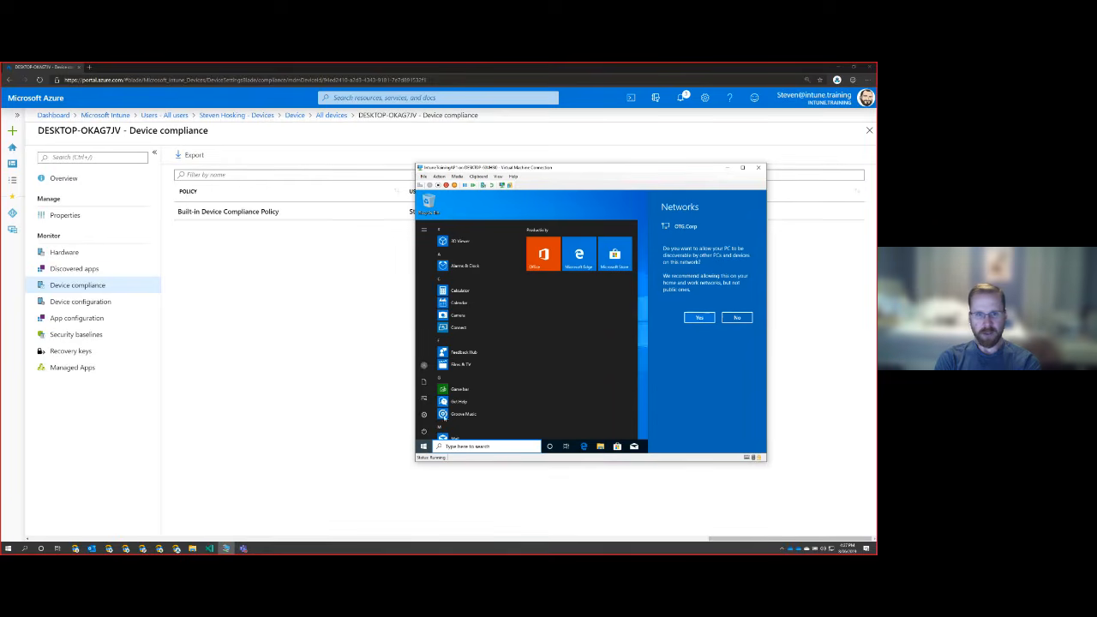
left_click(748, 318)
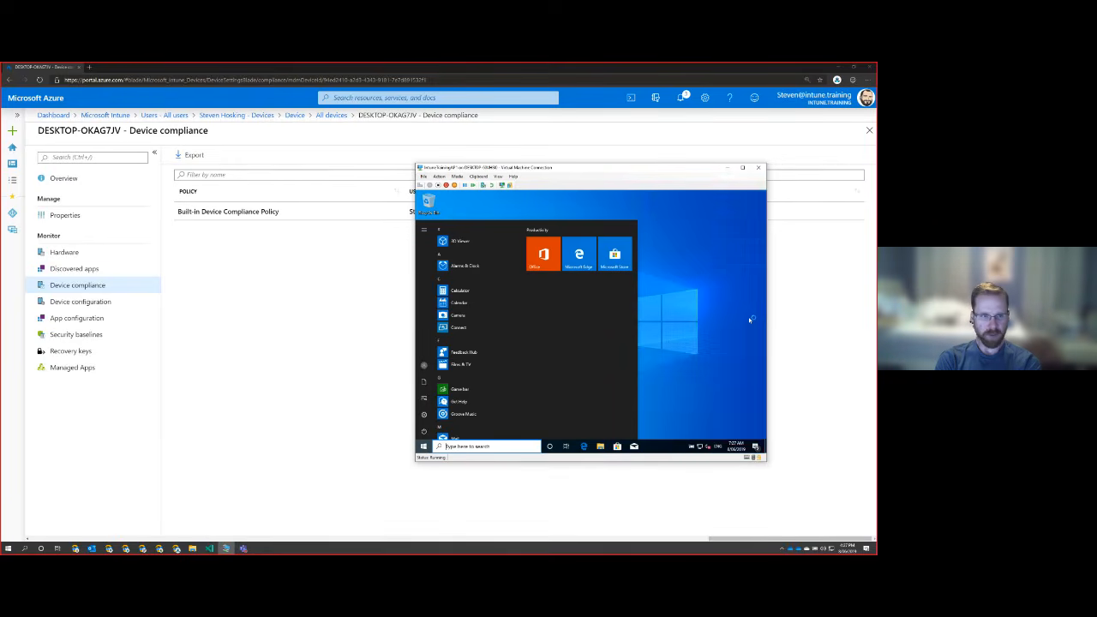
left_click(666, 313)
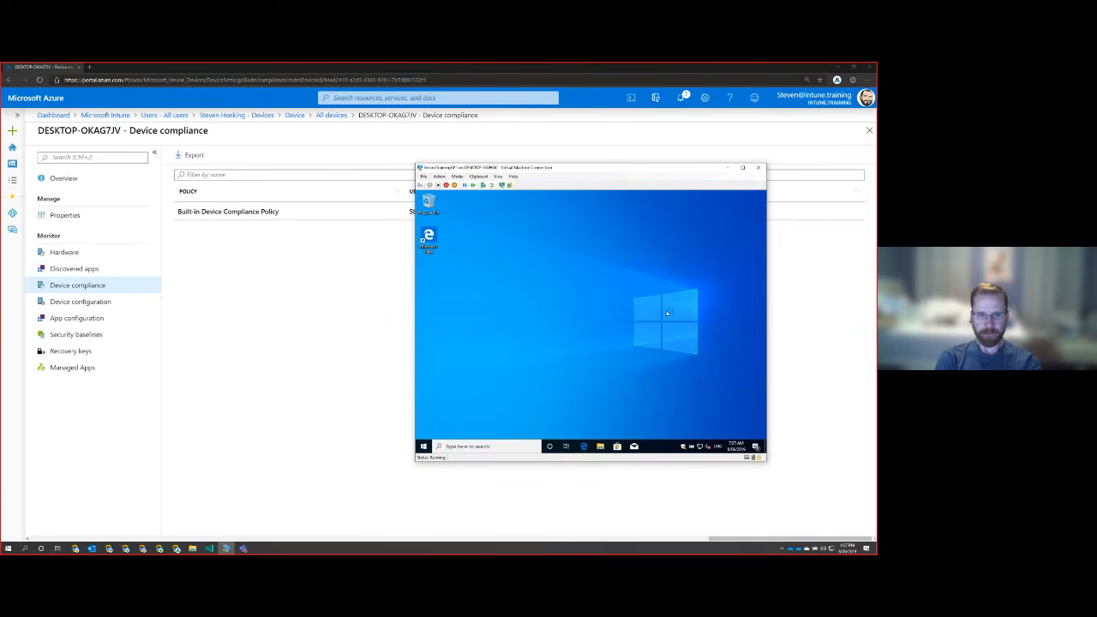